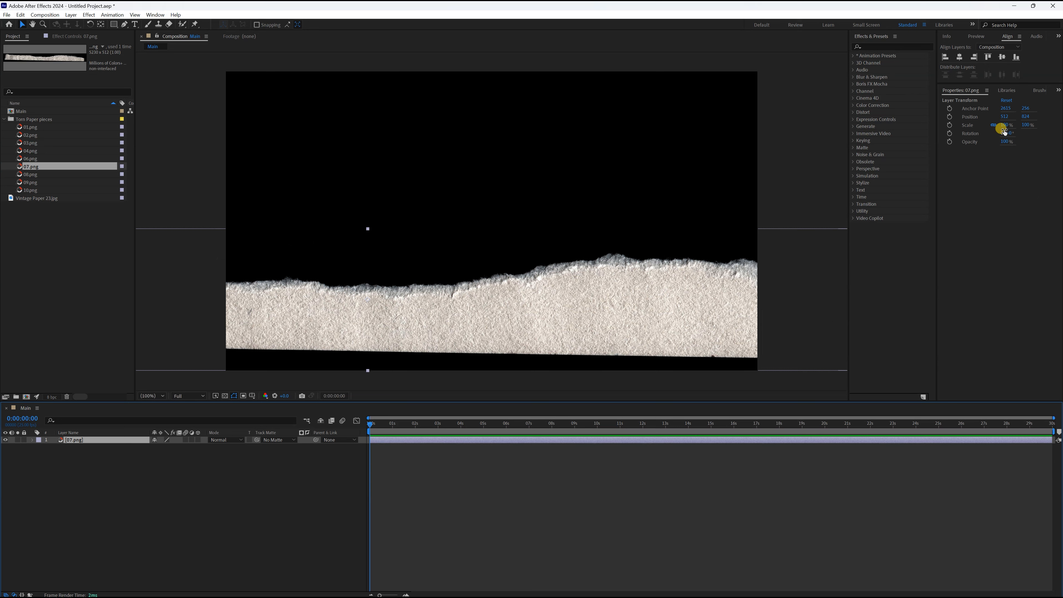
Scale the 07.png paper piece to 41% and move it down to cover the bottom edge of the frame
click(1003, 130)
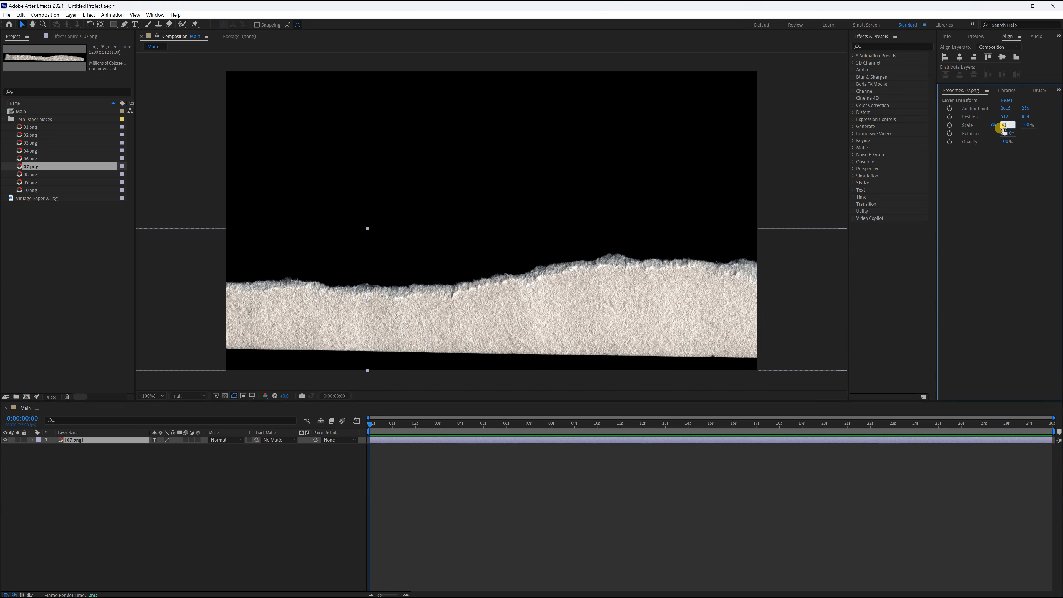
text(41)
key(Return)
drag(508, 297, 600, 356)
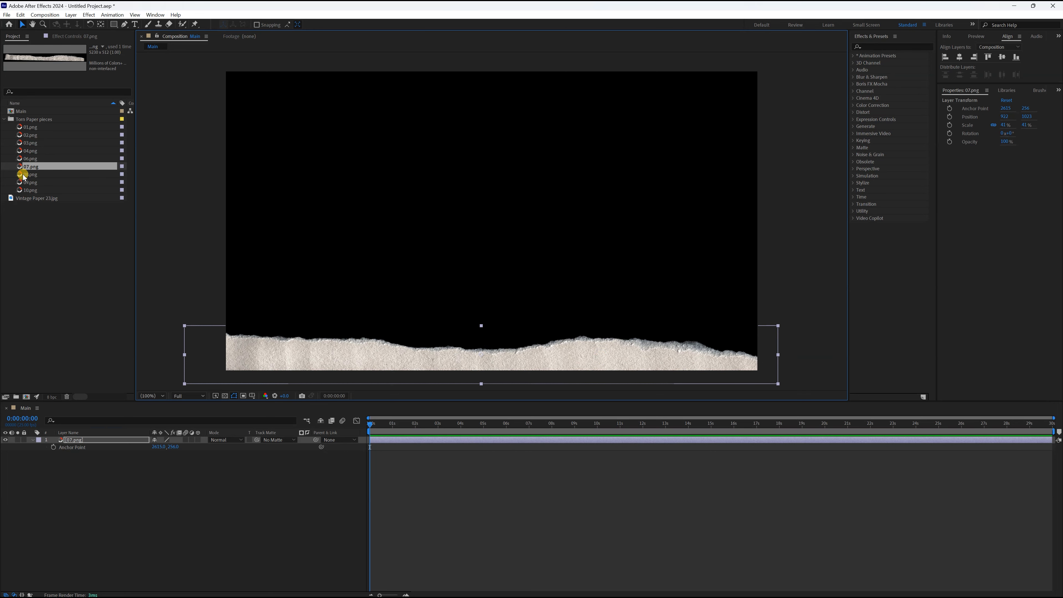
Add 01.png to the composition over the lower part of the frame and open its scale value for editing
drag(28, 129, 477, 292)
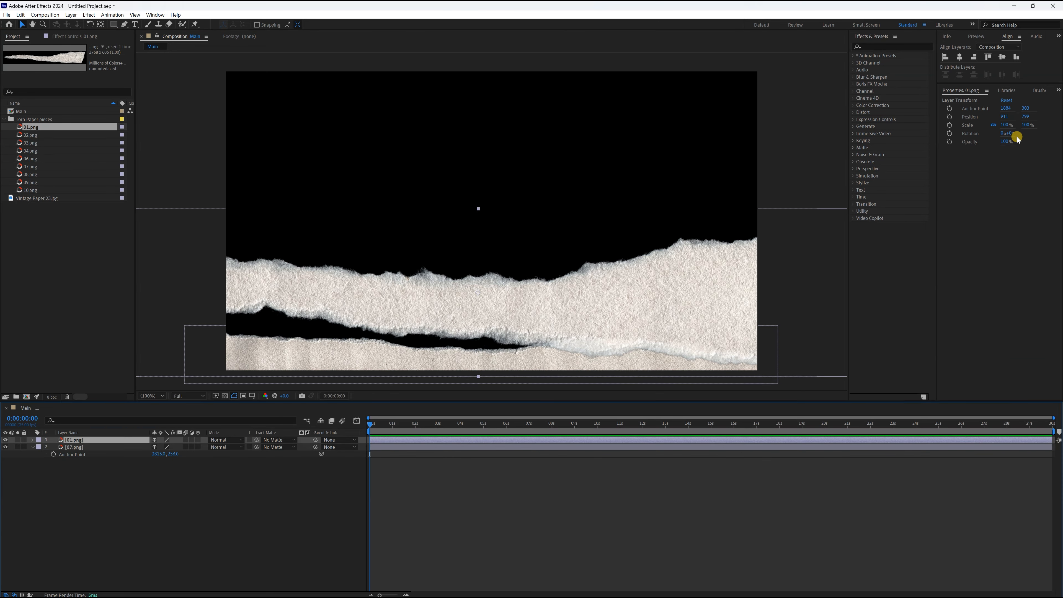
click(1004, 125)
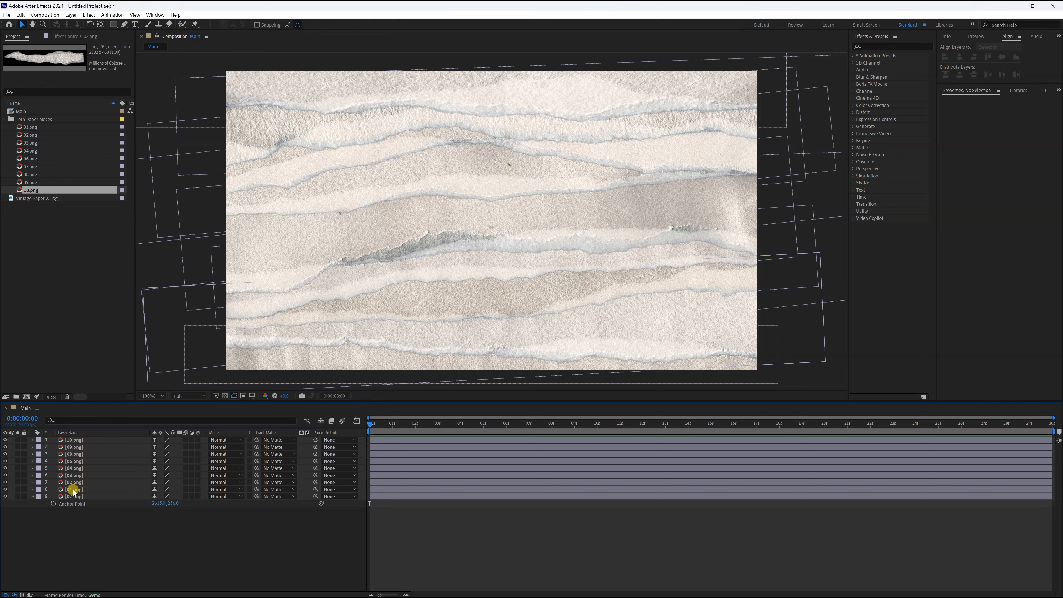
Reverse the stacking order of the paper layers so 07.png is topmost and 10.png is lowest, and collapse the open layer properties
drag(72, 488, 77, 502)
click(32, 489)
drag(75, 461, 77, 502)
drag(75, 454, 79, 501)
drag(76, 440, 75, 504)
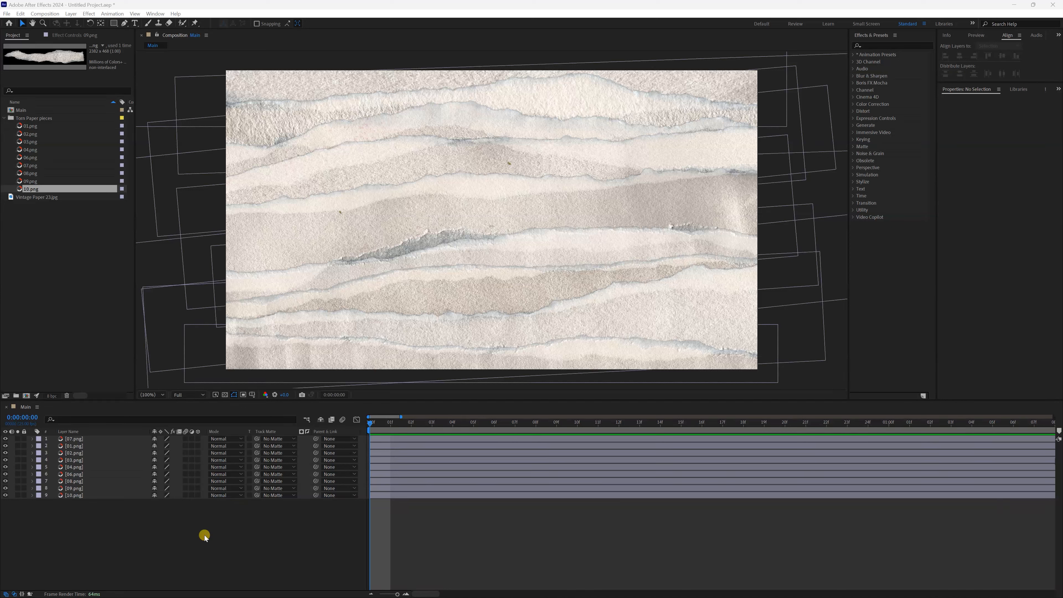
Offset the 07.png layer to start at frame 2 and the 01.png layer to start at frame 4
key(ctrl+Right)
key(ctrl+Right)
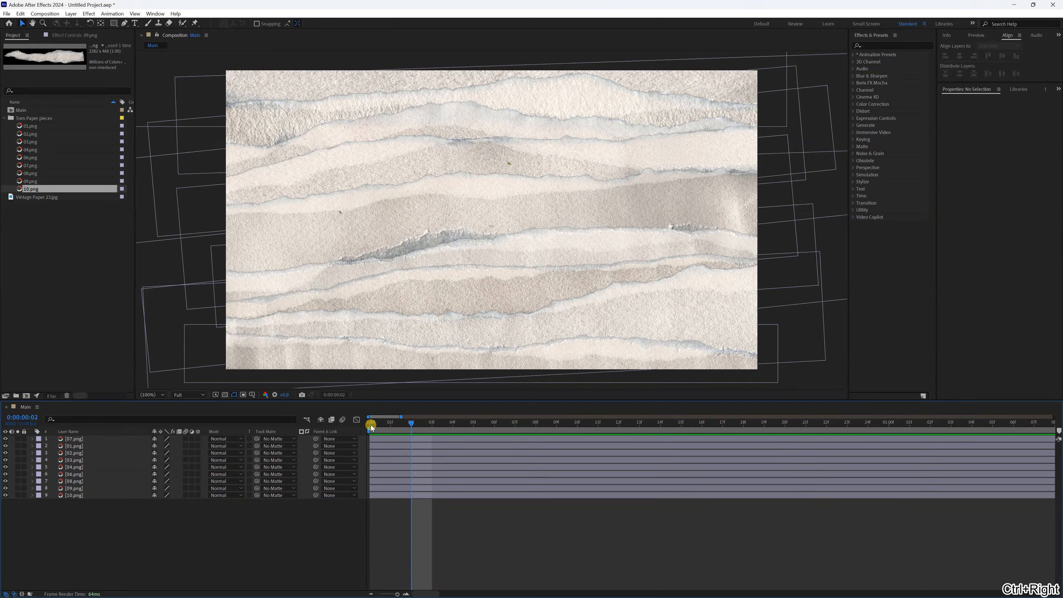
drag(375, 438, 468, 451)
key(ctrl+Right)
key(ctrl+Right)
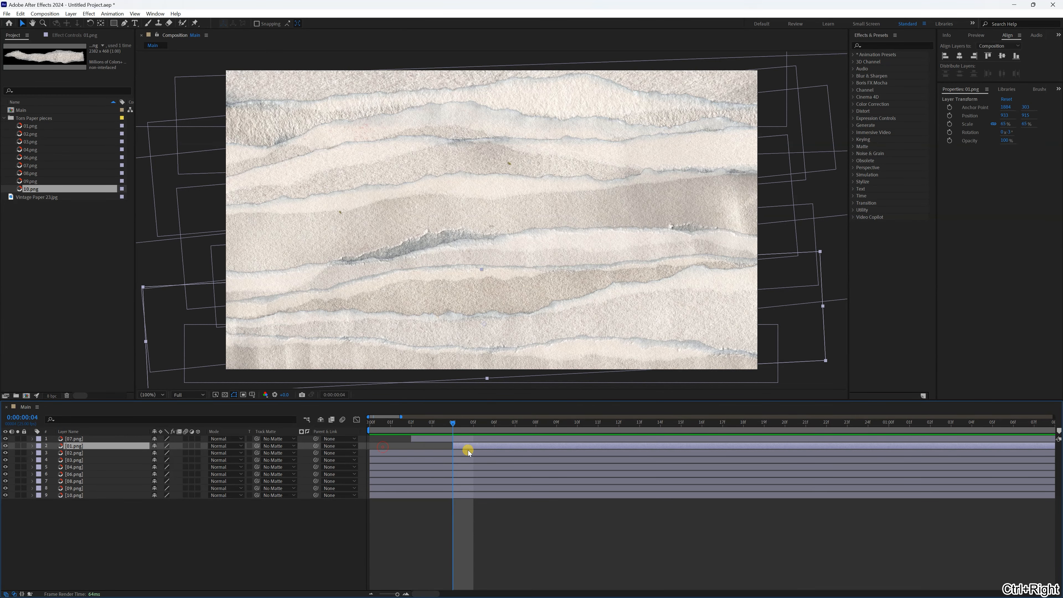
Stagger the remaining layers two frames apart, from 02.png at frame 6 to 10.png at frame 18, and preview the animation
drag(379, 453, 543, 460)
drag(375, 468, 580, 466)
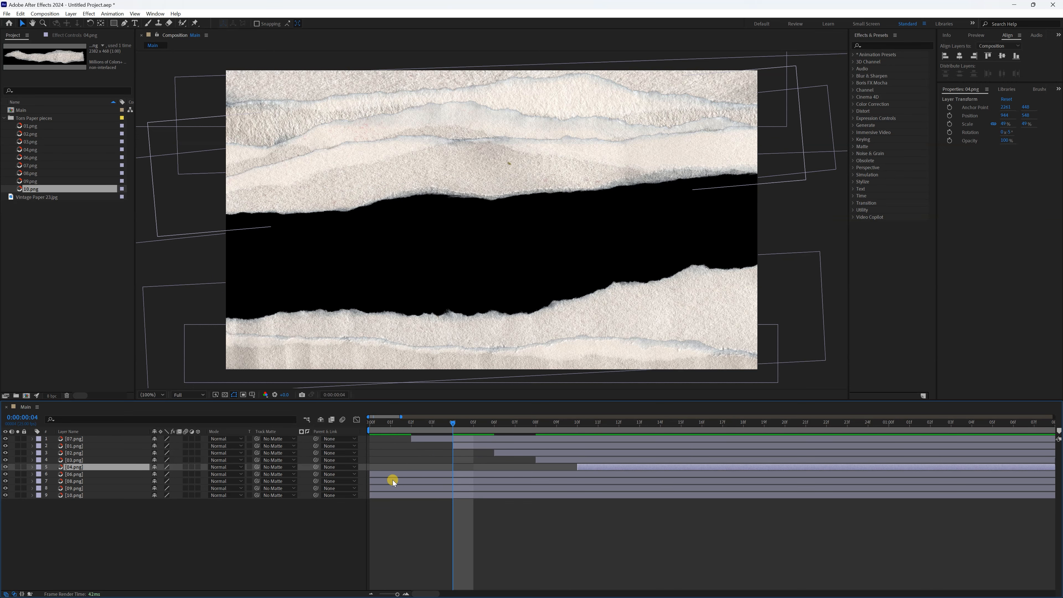
drag(377, 474, 609, 474)
drag(404, 481, 702, 489)
drag(419, 495, 737, 496)
key(Home)
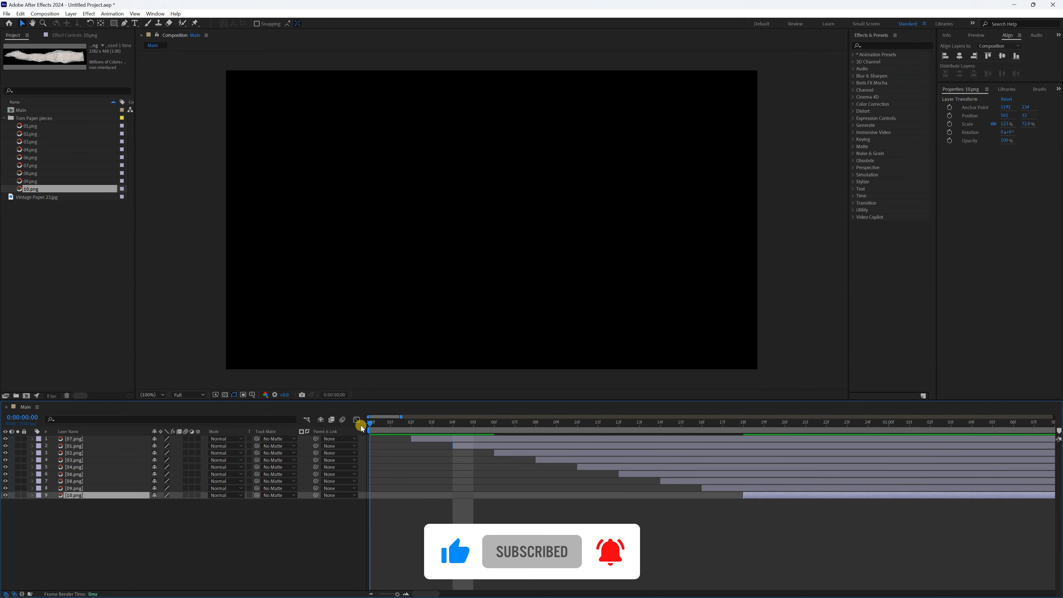
click(444, 538)
key(space)
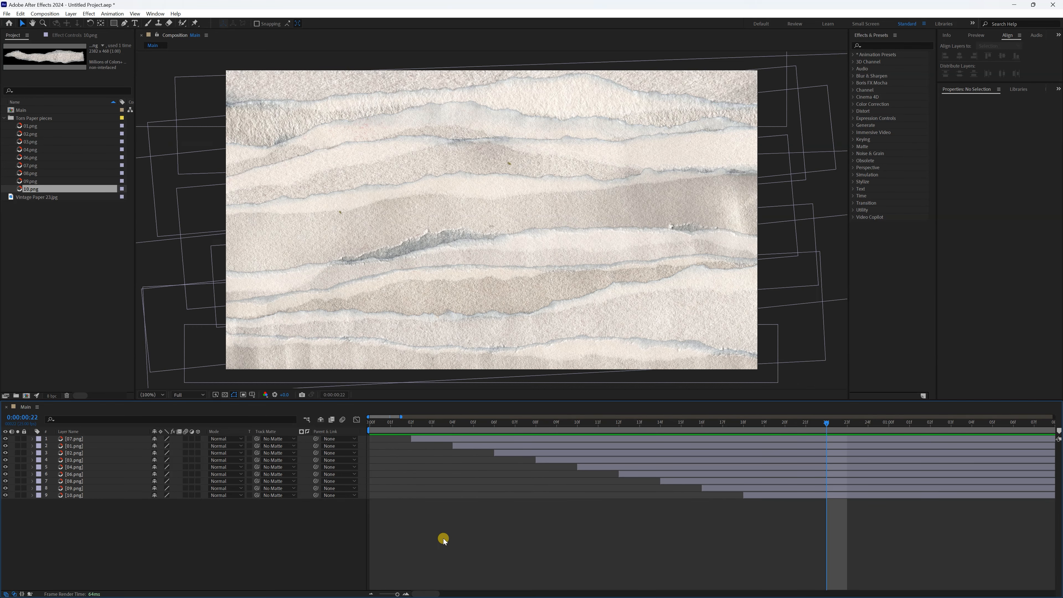
Pre-compose all nine paper layers into a composition named Paper Background and play it from the start
drag(85, 522, 70, 439)
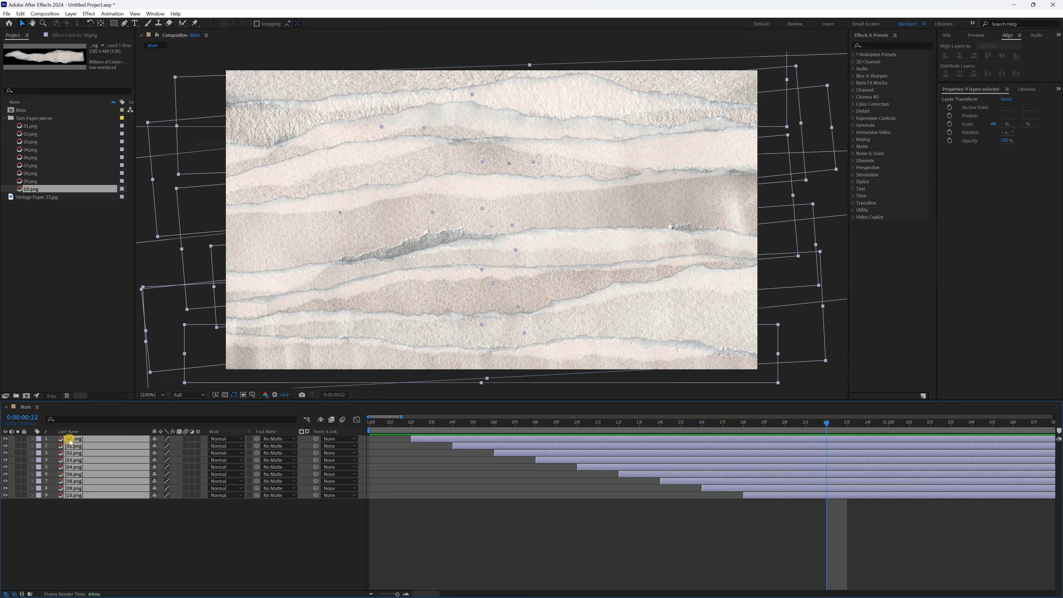
right_click(70, 440)
click(123, 385)
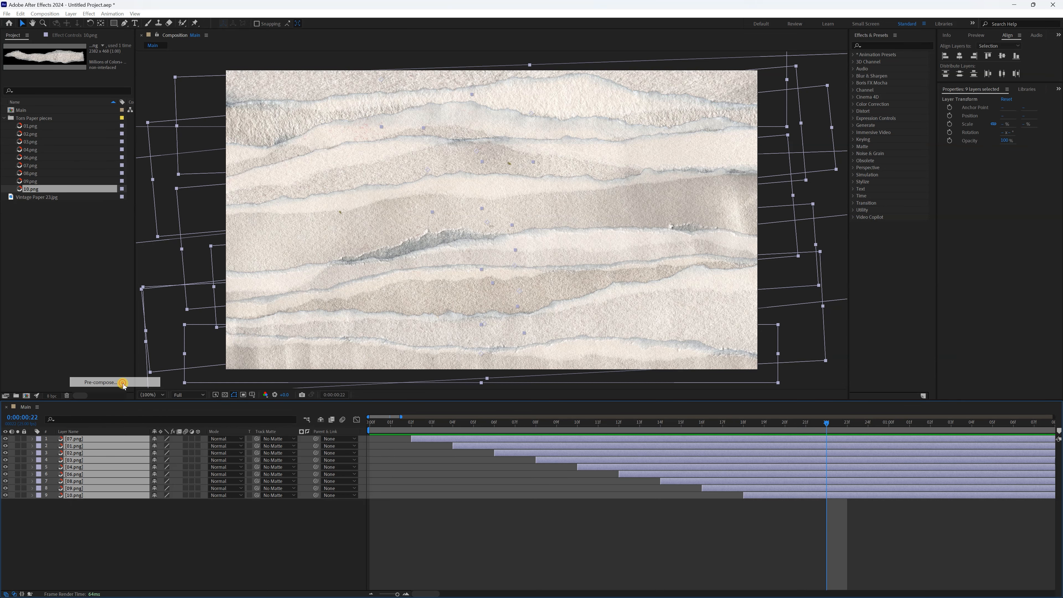
text(Paper Backgr)
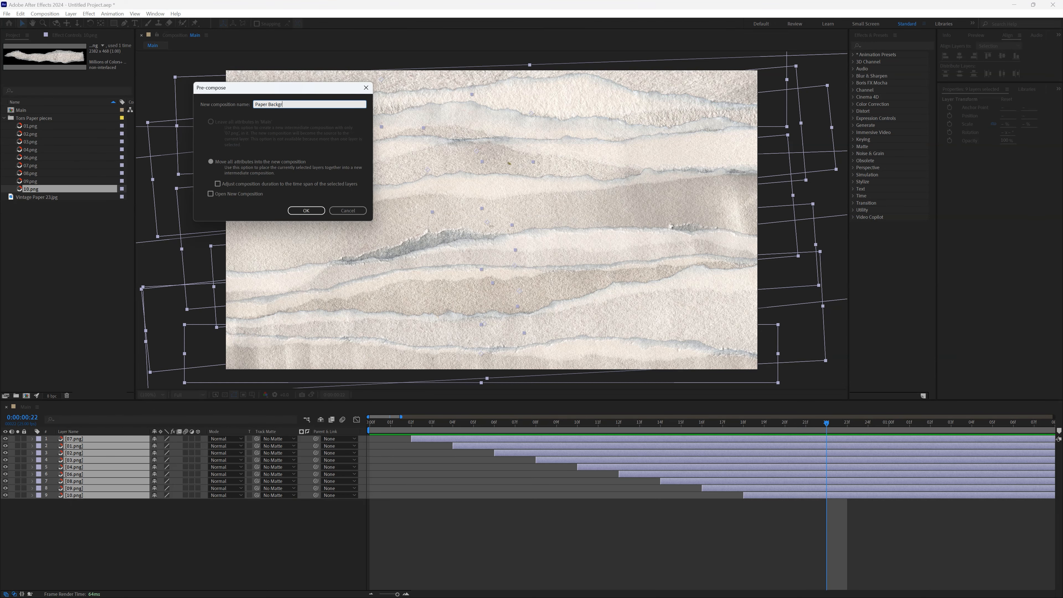
key(Return)
key(Home)
key(space)
key(space)
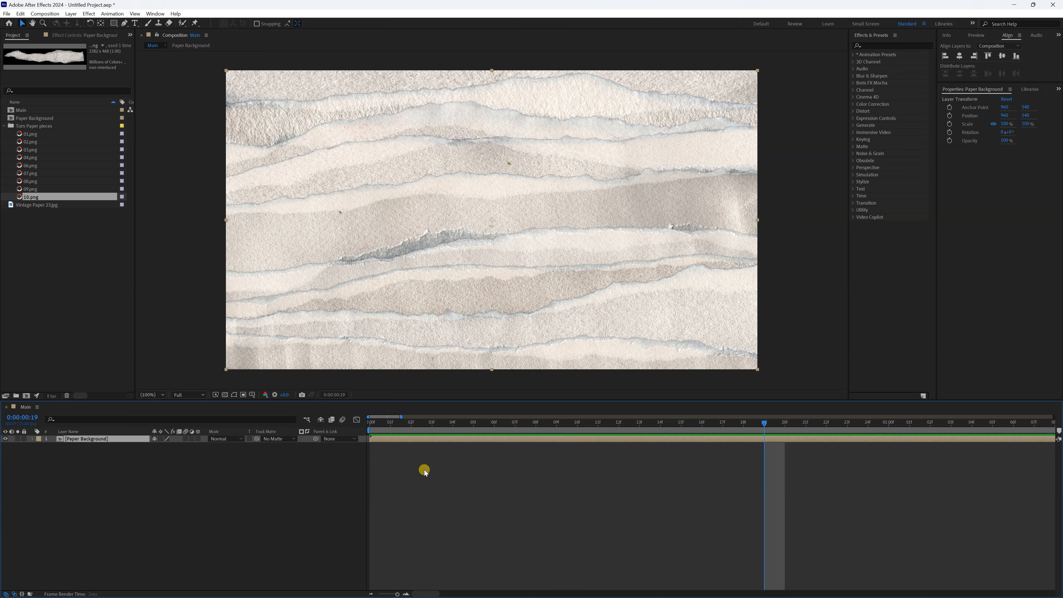
Find the Fill effect and apply it to the Paper Background layer
click(874, 47)
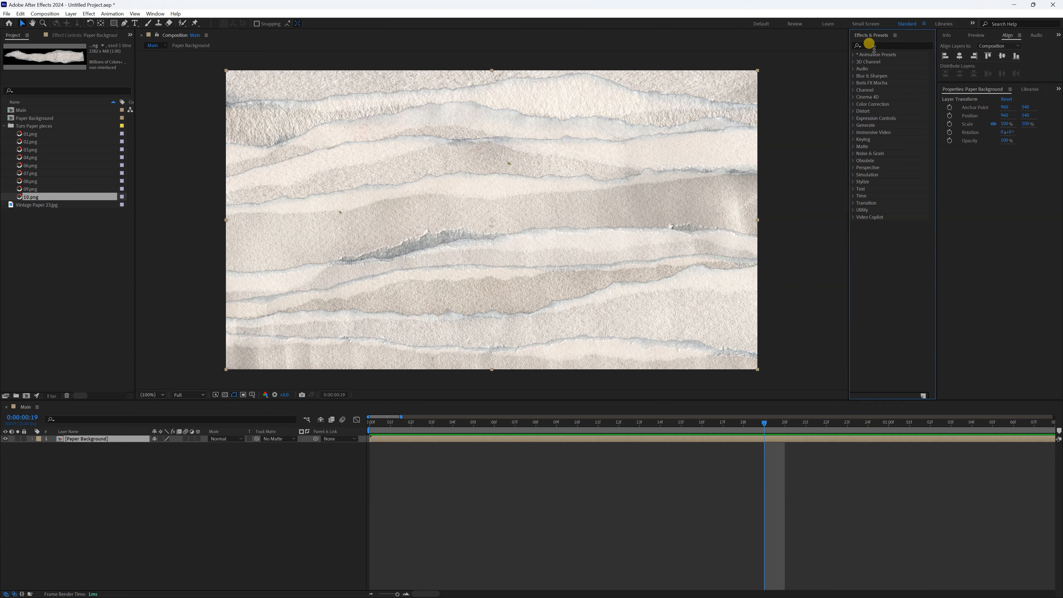
click(884, 46)
text(fill)
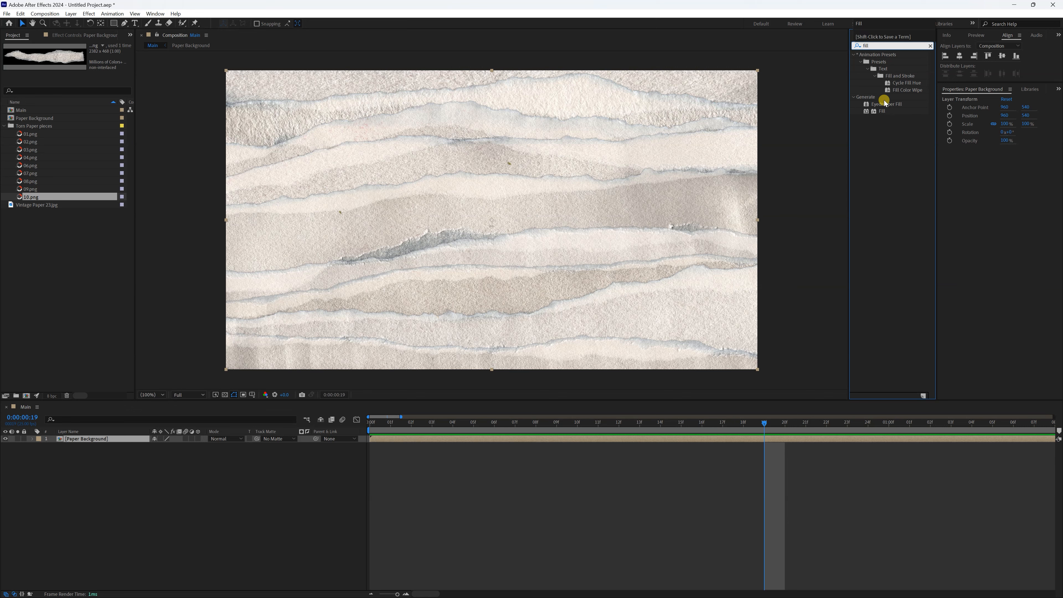
double_click(873, 111)
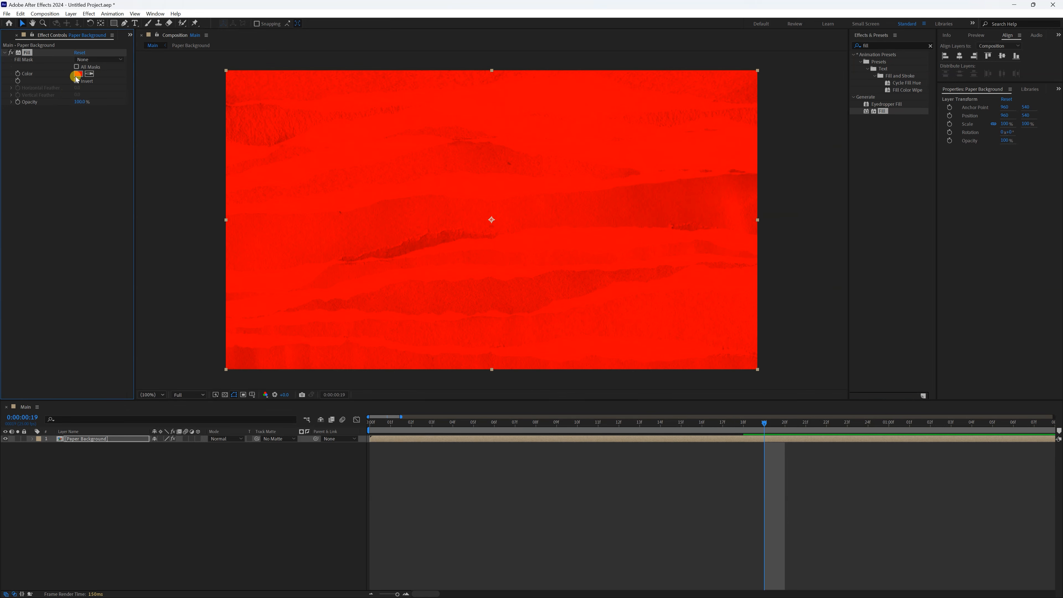
Set the Fill color to muted red A73D3D and play the animation from the start
click(76, 74)
drag(254, 89, 246, 101)
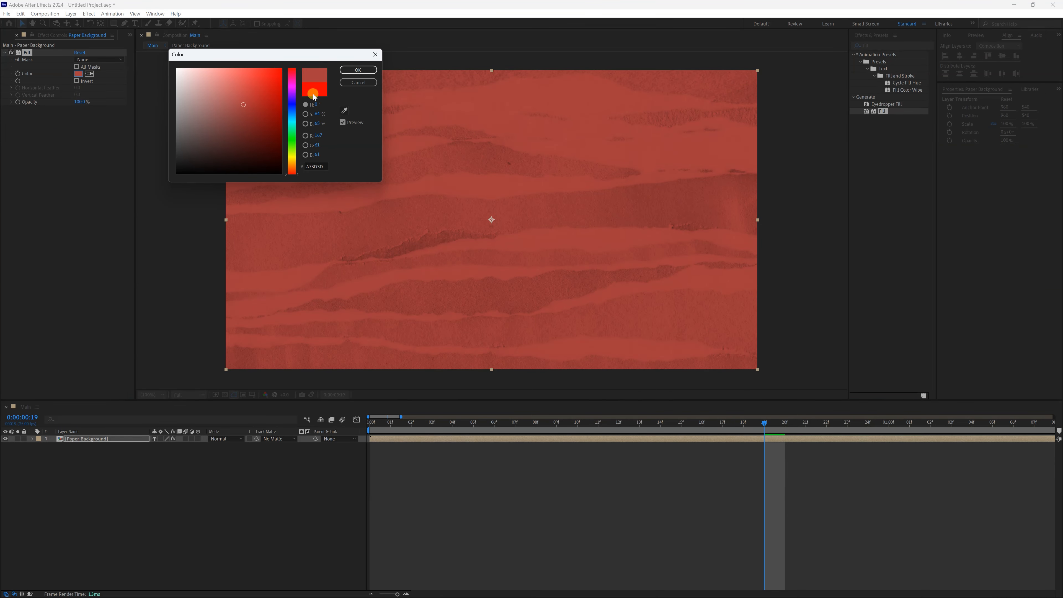
click(357, 71)
drag(391, 423, 368, 423)
key(space)
key(space)
click(402, 464)
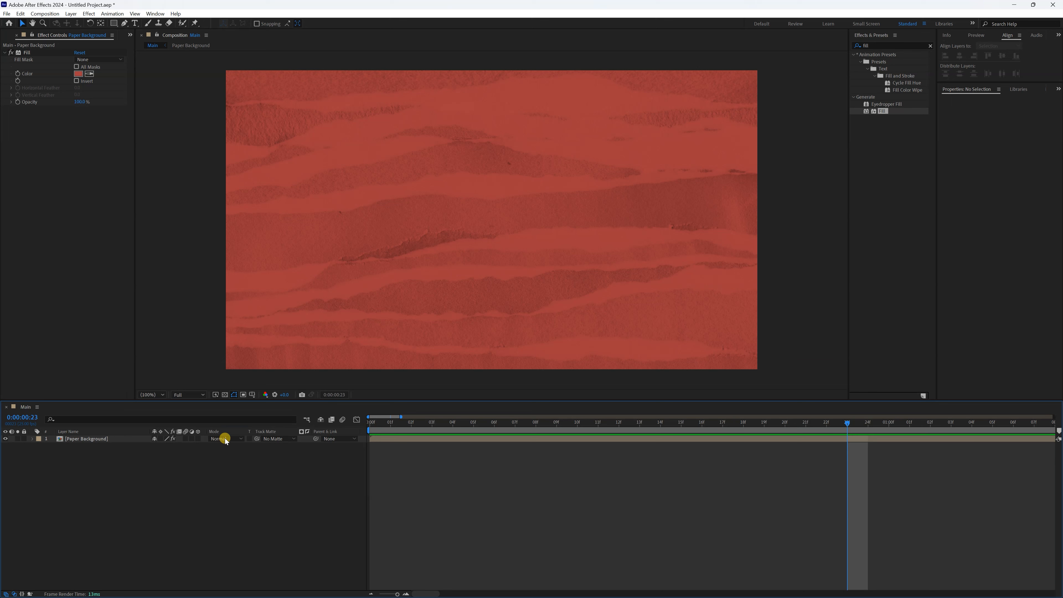
Flip the Paper Background layer vertically and preview the reveal from the opposite edge
click(114, 438)
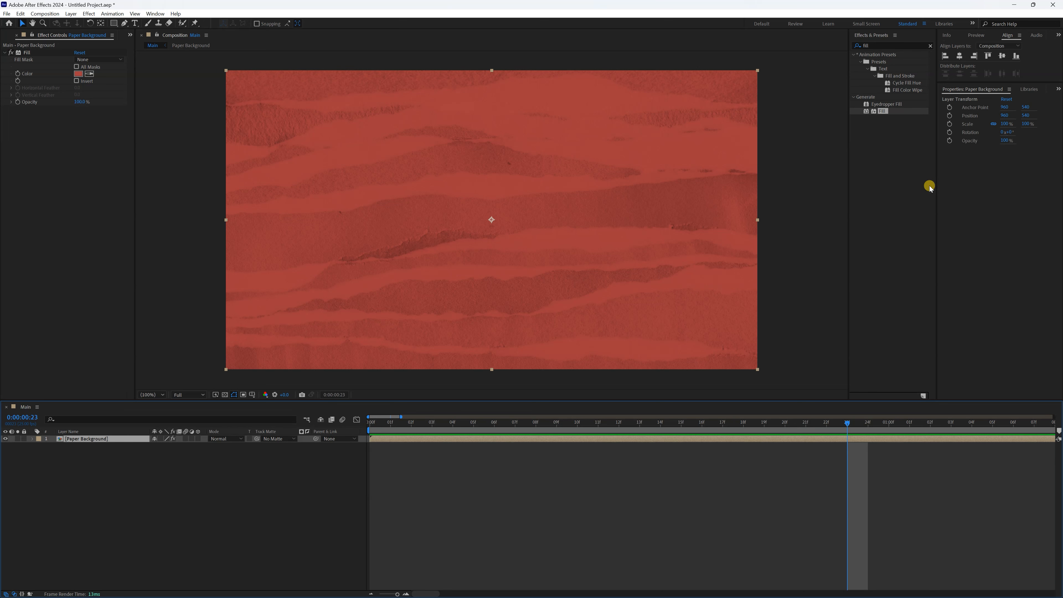
right_click(89, 438)
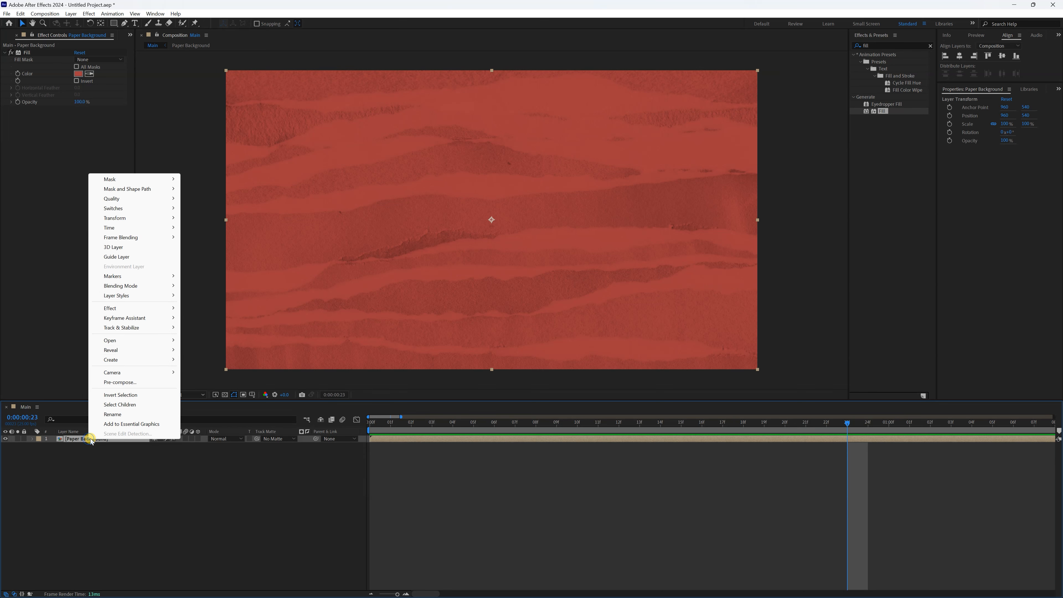
mouse_move(152, 218)
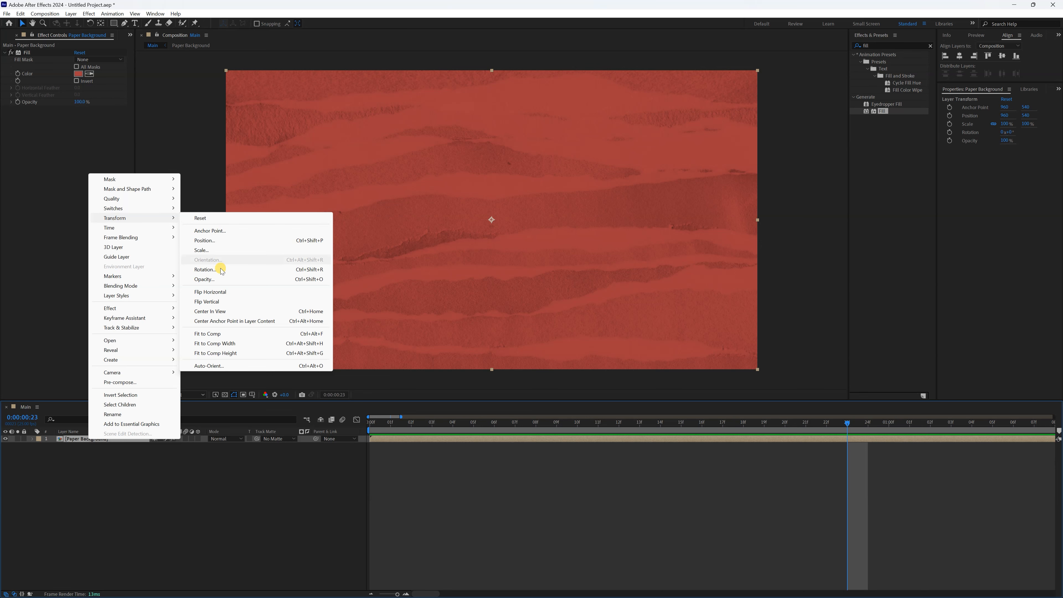
click(219, 301)
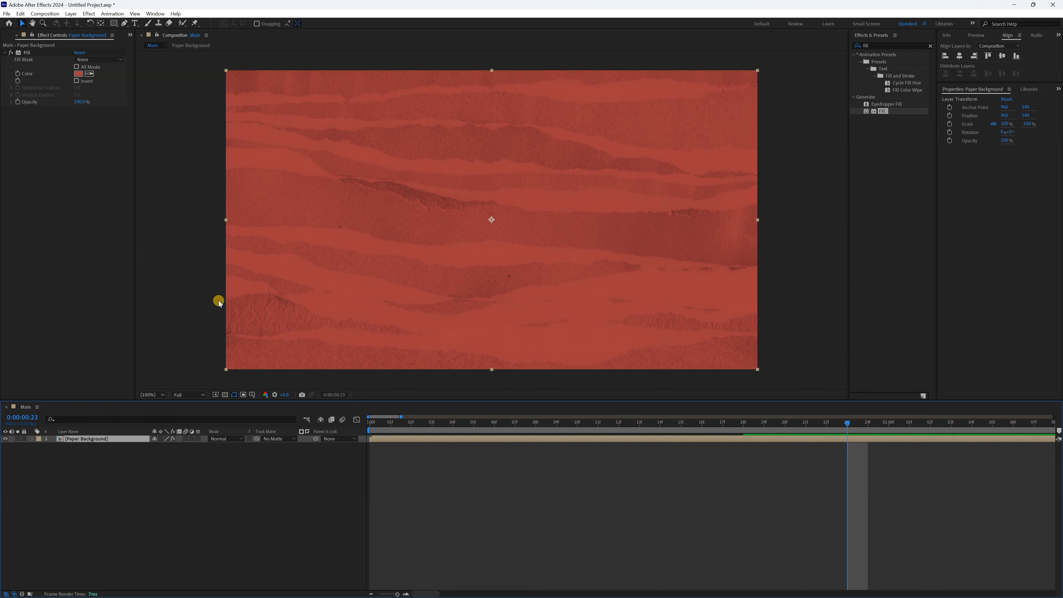
key(space)
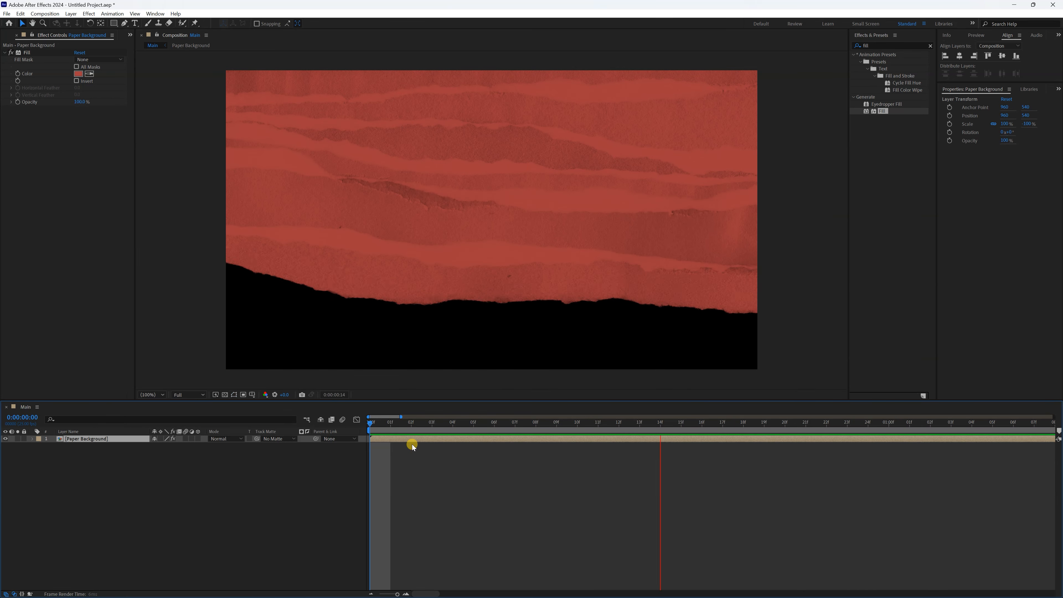
Rotate the Paper Background layer 90° and stretch it sideways until it covers the full frame width
click(1007, 132)
text(90)
key(Return)
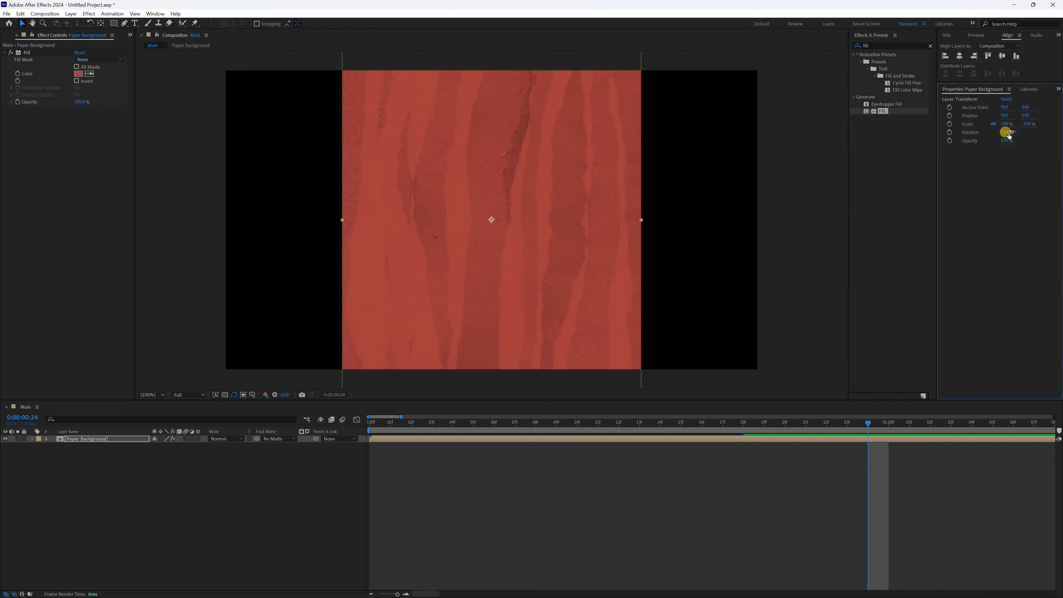
scroll(498, 261, down, 2)
drag(572, 237, 631, 239)
Play the rotated paper animation and scrub its opening frames to examine the sideways reveal
key(space)
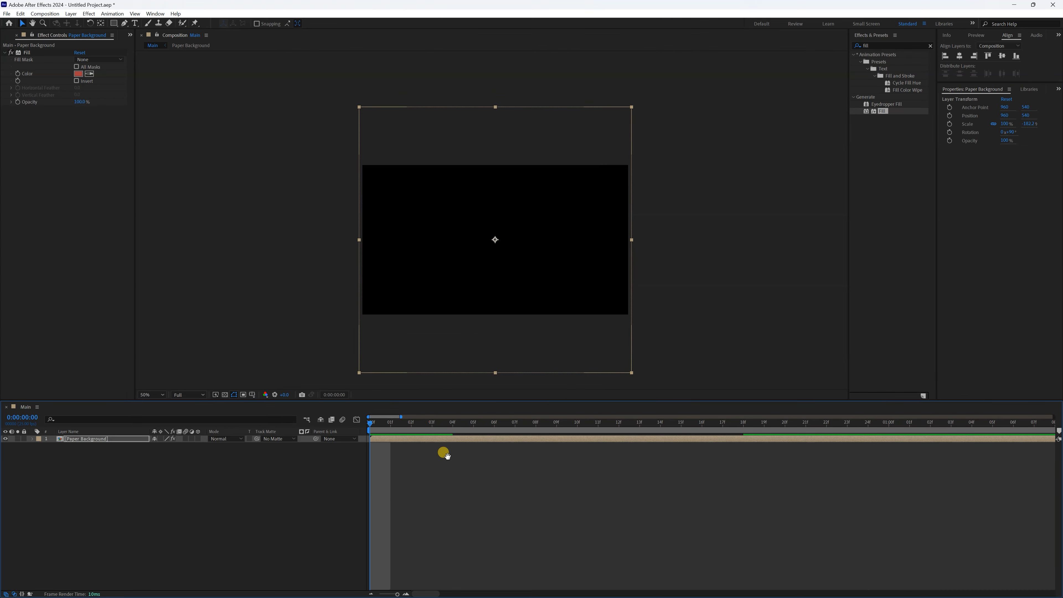
key(space)
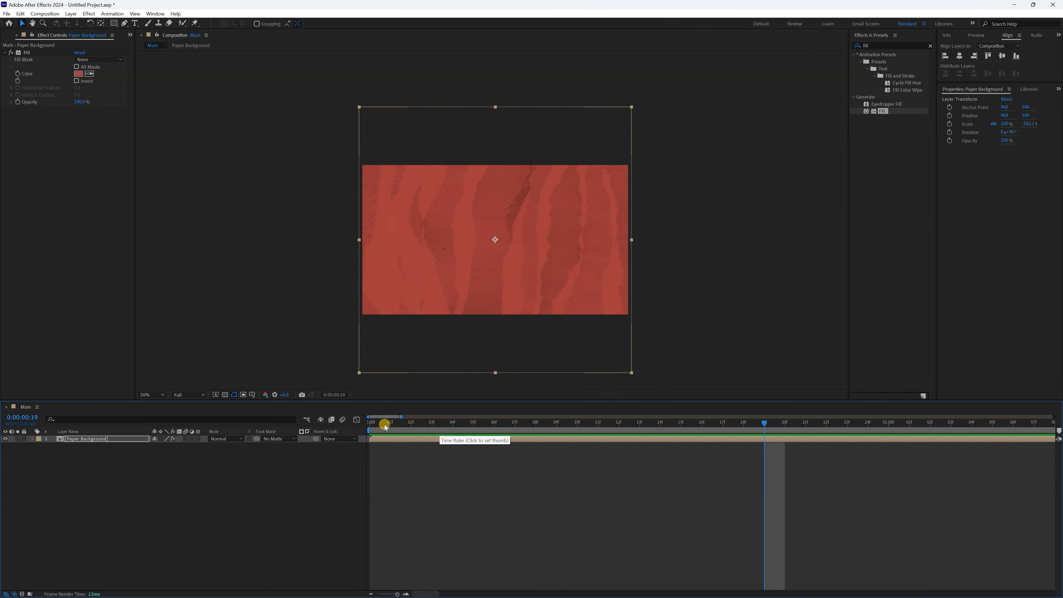
click(167, 397)
click(169, 412)
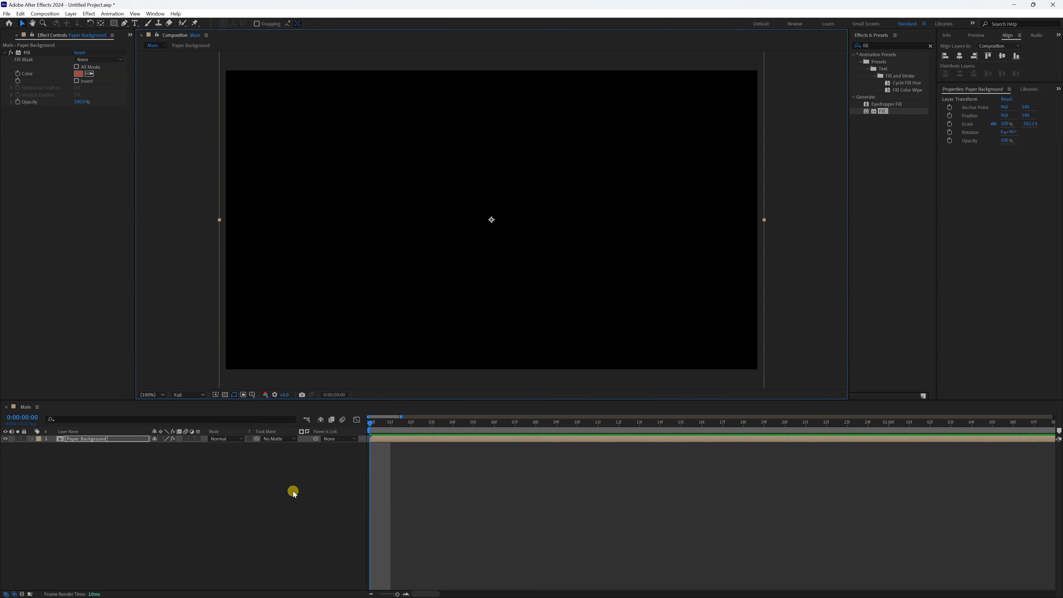
click(388, 424)
drag(387, 423, 446, 424)
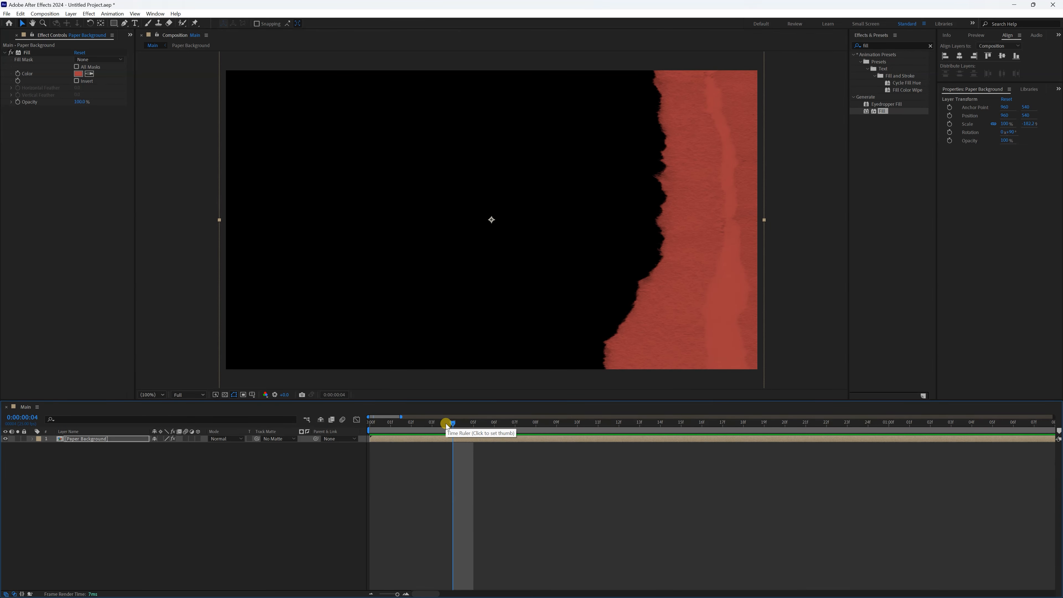
Undo the stretch, rotation and vertical flip of the Paper Background layer, keeping its Fill effect, and replay the animation
key(ctrl+z)
key(ctrl+z)
key(ctrl+z)
key(ctrl+z)
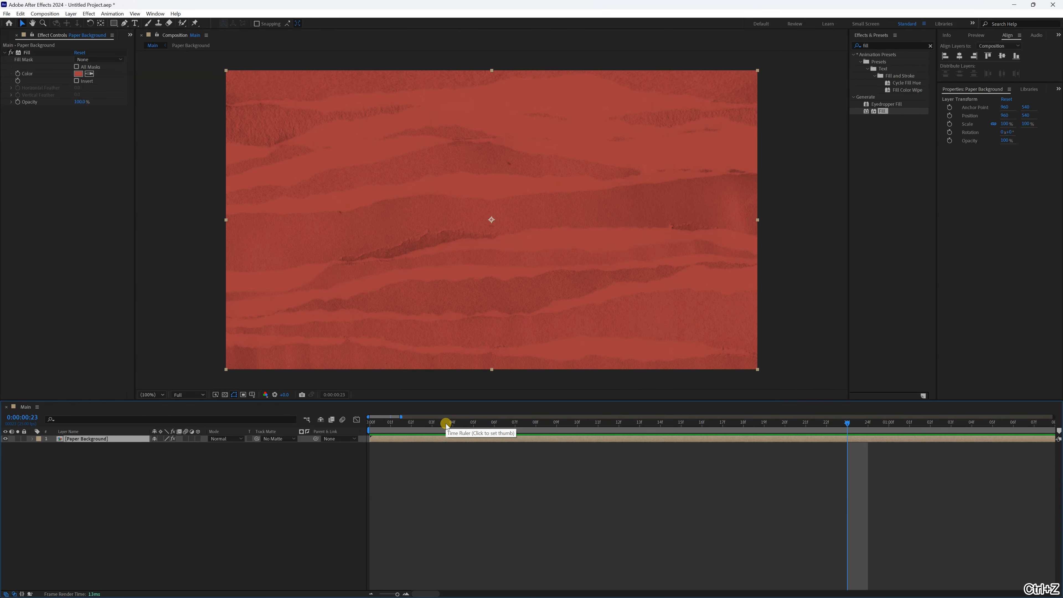
key(ctrl+z)
key(ctrl+shift+z)
drag(394, 424, 307, 462)
key(space)
click(306, 461)
Bring the cutout image black-man-wearing-casual-clothes.png from the 26- Photos folder into the composition above Paper Background
right_click(419, 591)
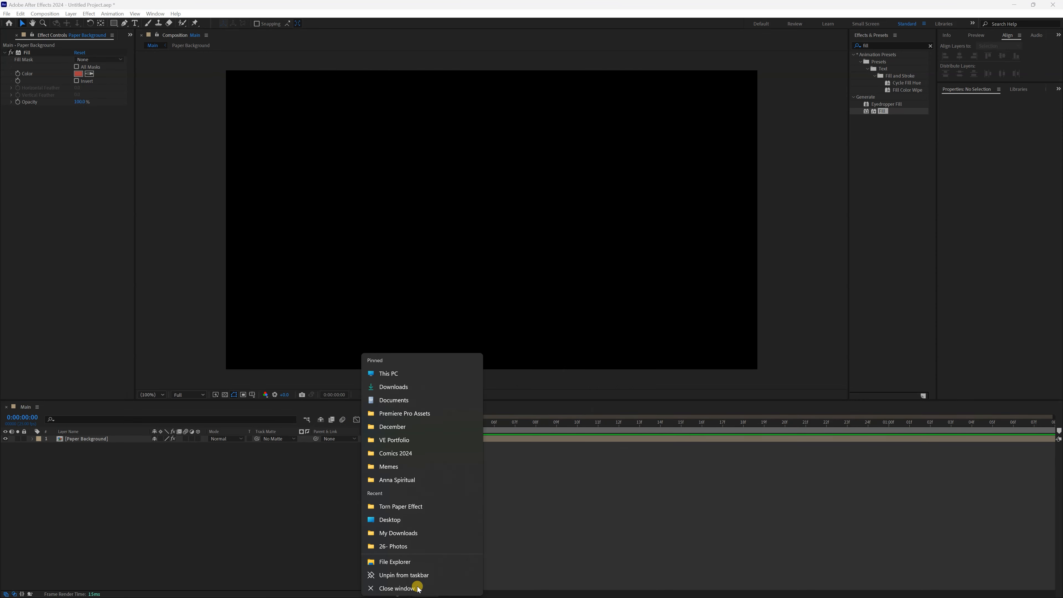
click(434, 543)
drag(418, 461, 671, 298)
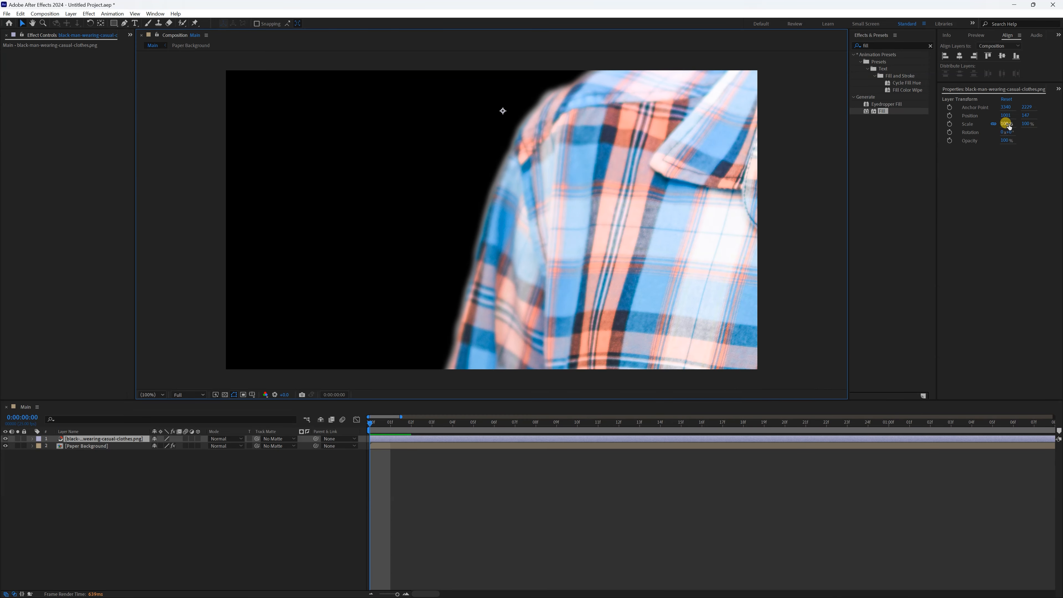
Scale the man cutout to 20% and place it on the right side, resting on the frame's bottom edge
click(1006, 123)
text(20)
key(Return)
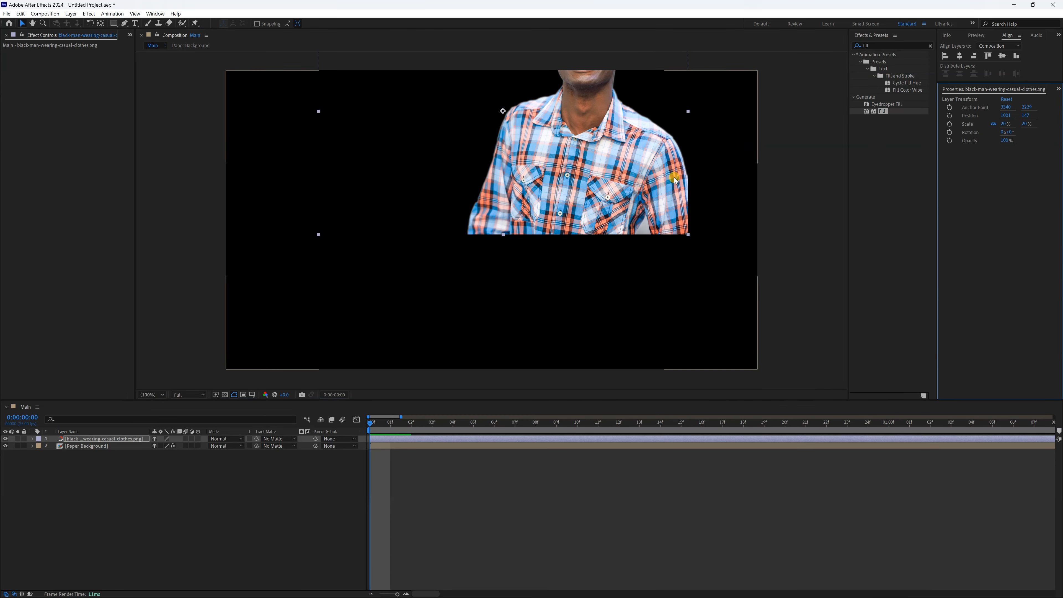
drag(541, 153, 610, 291)
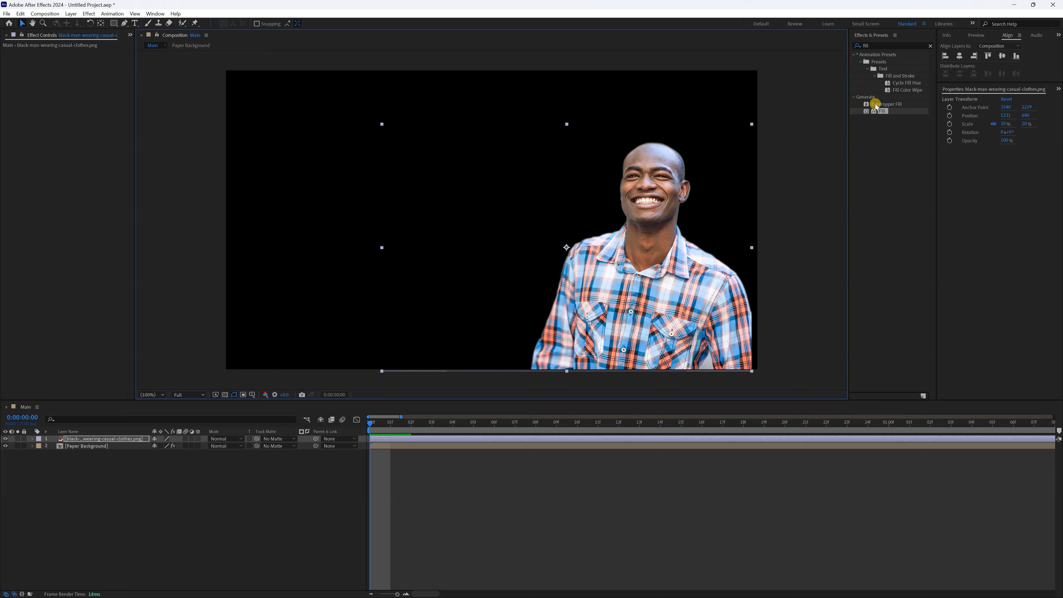
Apply the Black & White effect to the man cutout layer
click(880, 45)
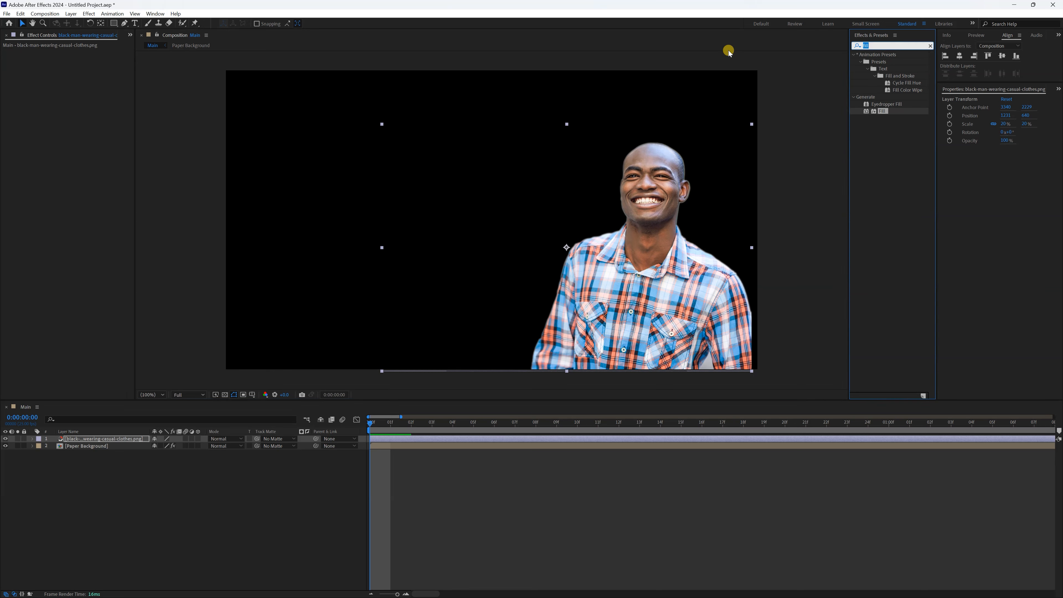
text(black)
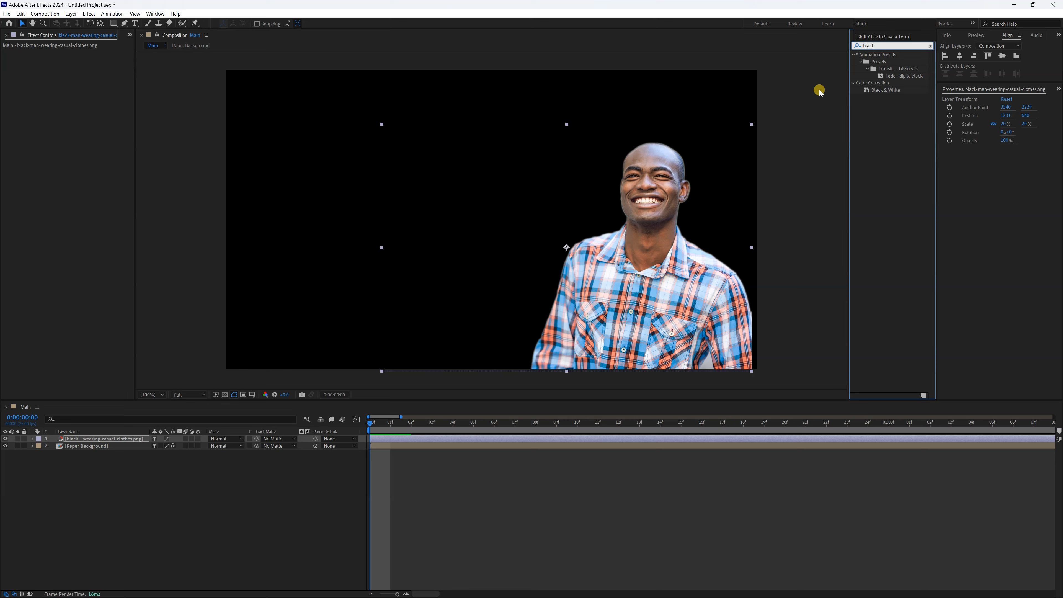
double_click(865, 89)
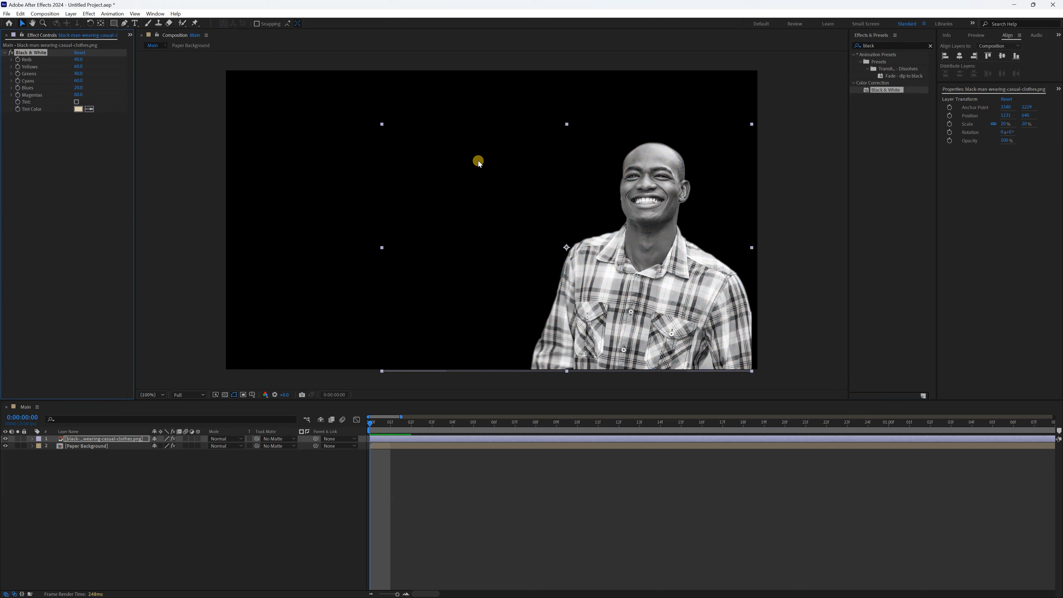
Duplicate the Paper Background composition and place the copy Paper 1 between the man cutout and the Paper Background layer
click(129, 35)
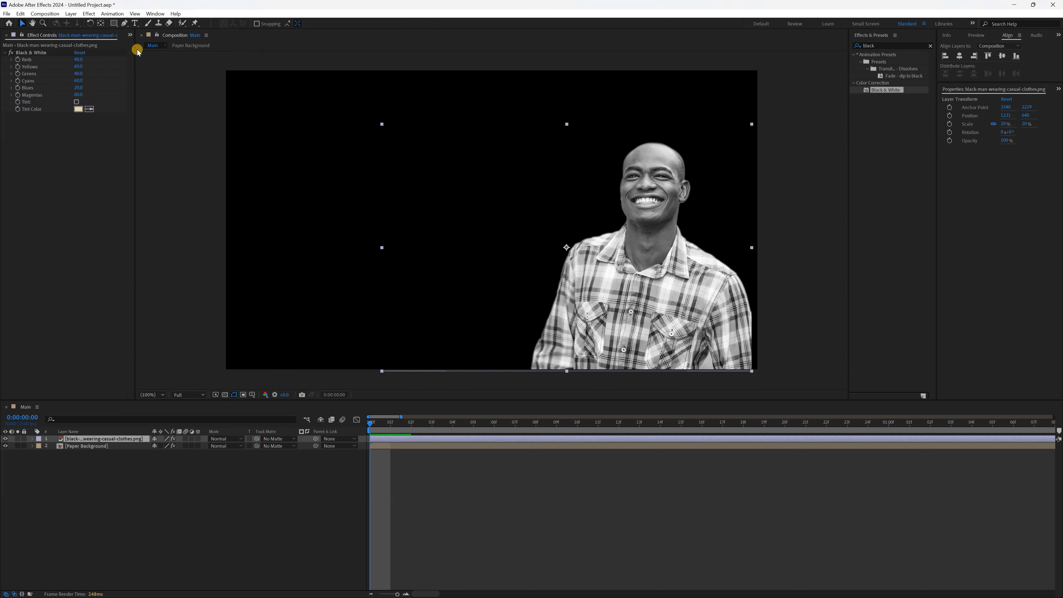
click(135, 51)
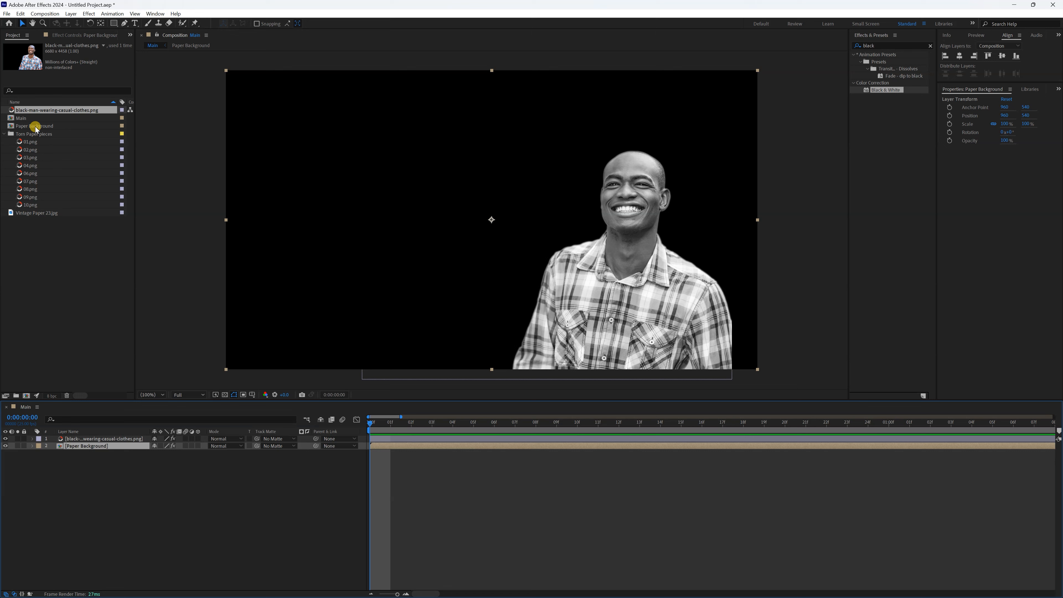
click(36, 126)
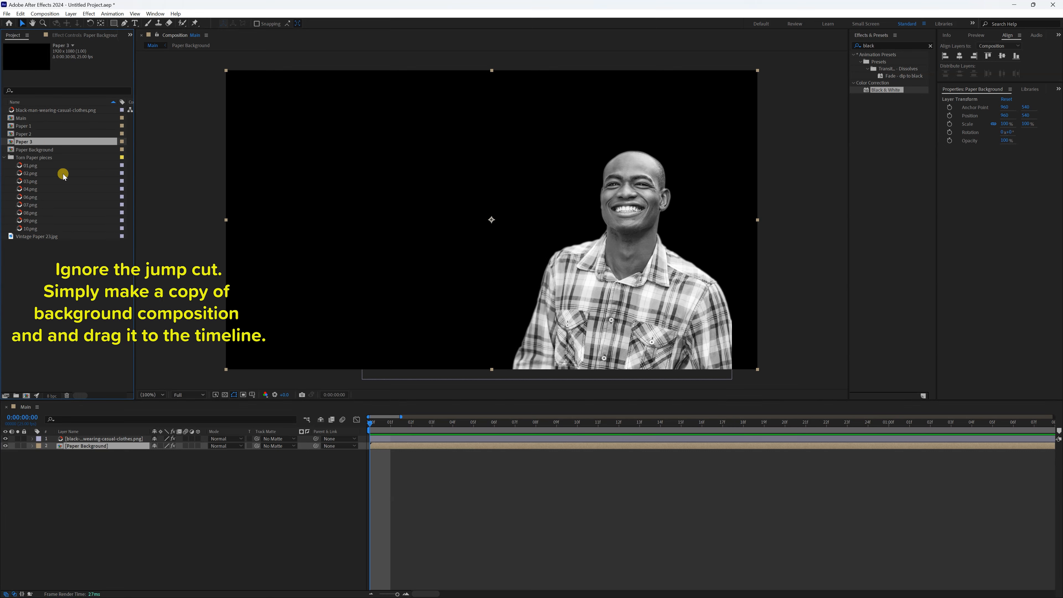
drag(29, 128, 93, 444)
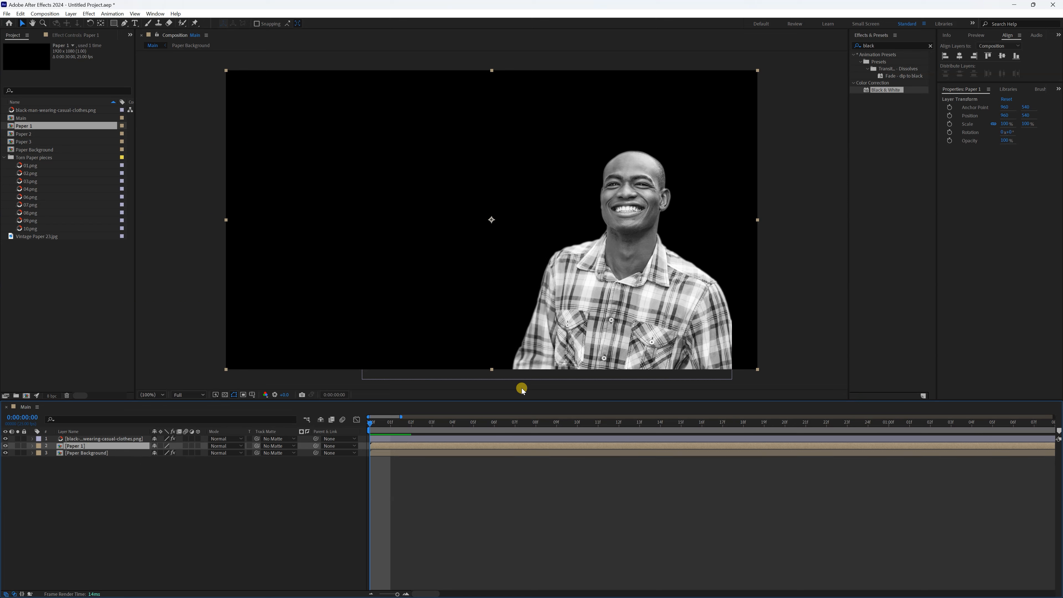
Hide Paper Background and draw a closed Pen mask on Paper 1 that loosely follows the man's silhouette
drag(374, 433, 743, 441)
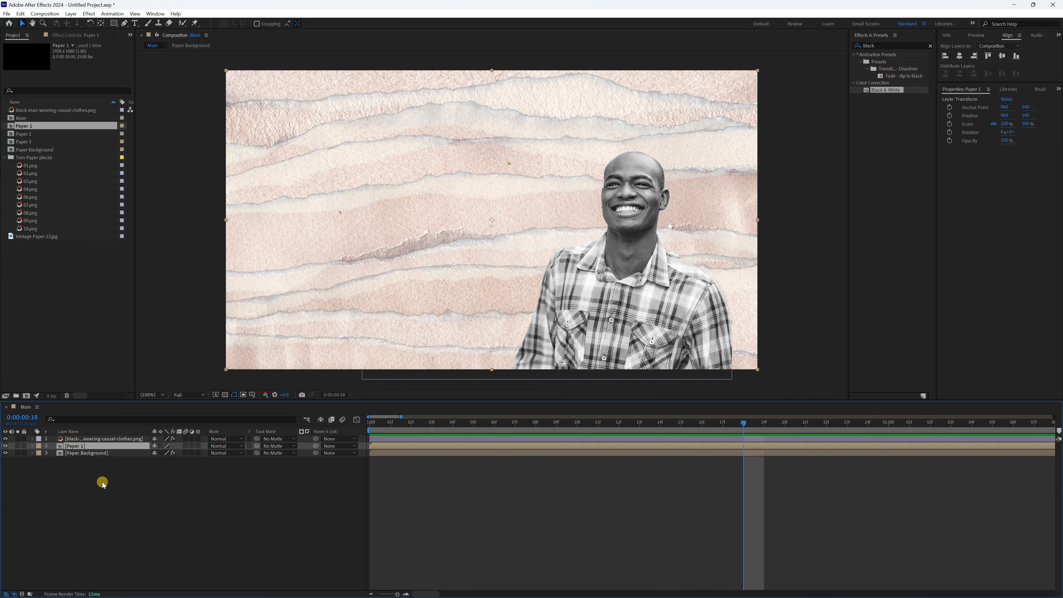
click(5, 452)
click(76, 447)
click(124, 23)
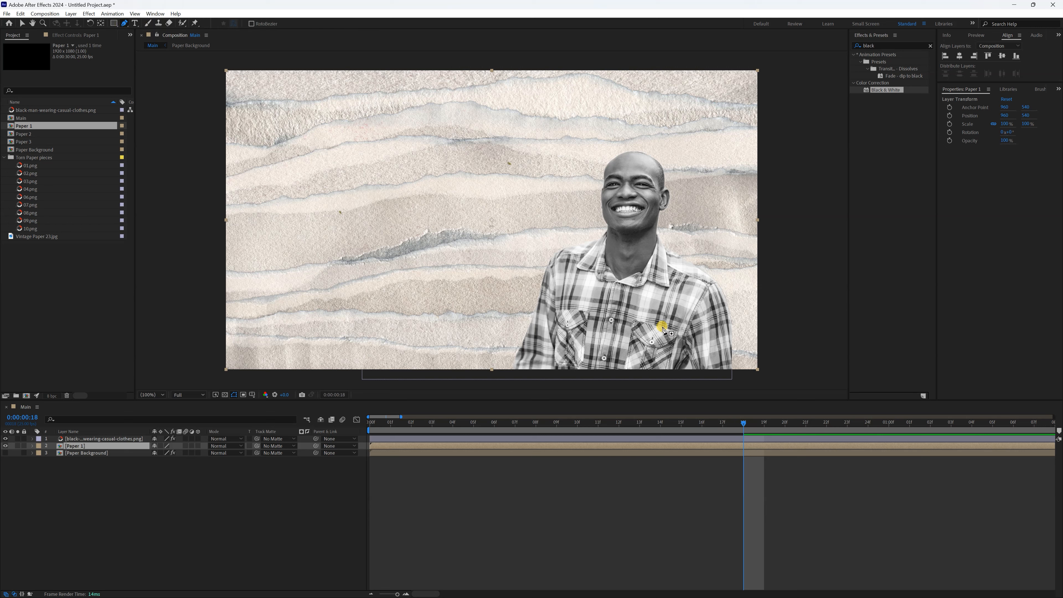
click(501, 374)
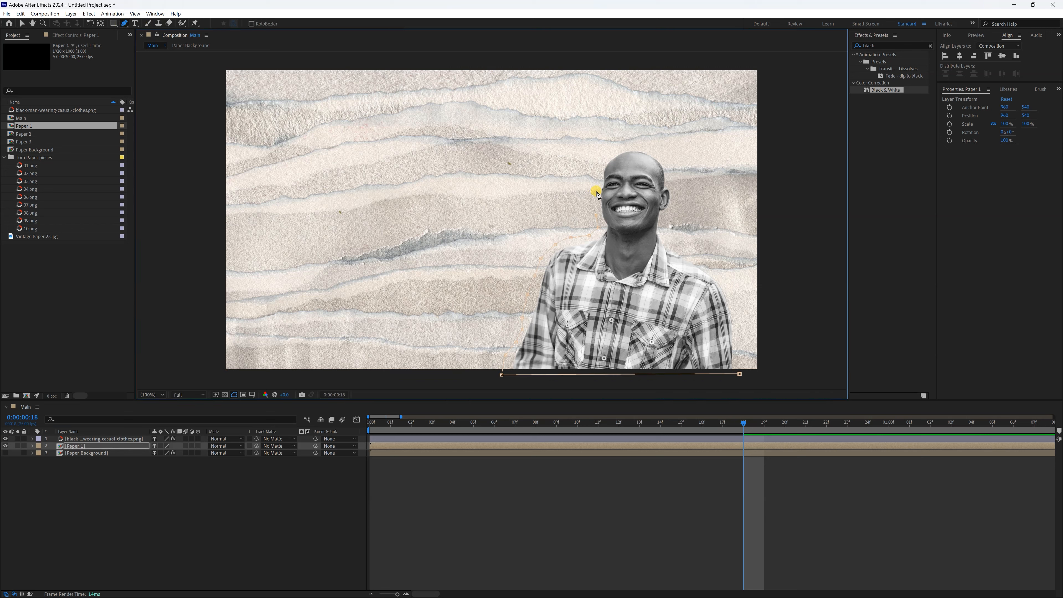
click(674, 194)
click(673, 206)
click(664, 217)
click(665, 237)
click(693, 259)
click(719, 272)
click(740, 317)
click(739, 373)
Delay the masked Paper 1 layer to start at frame 4 and duplicate it with the copy starting at frame 6
drag(376, 447, 453, 445)
drag(408, 422, 695, 426)
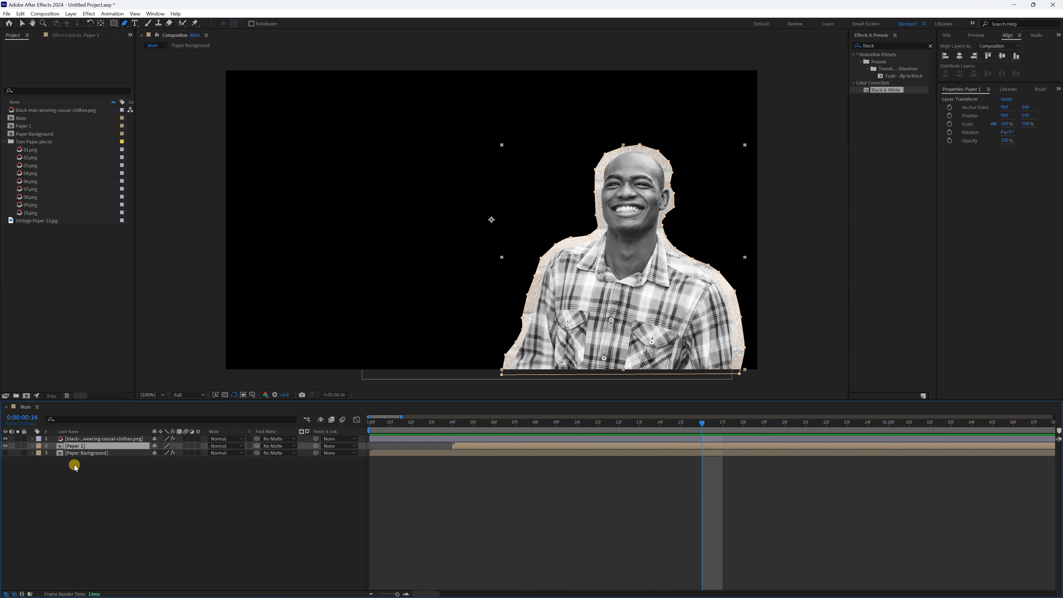
key(ctrl+d)
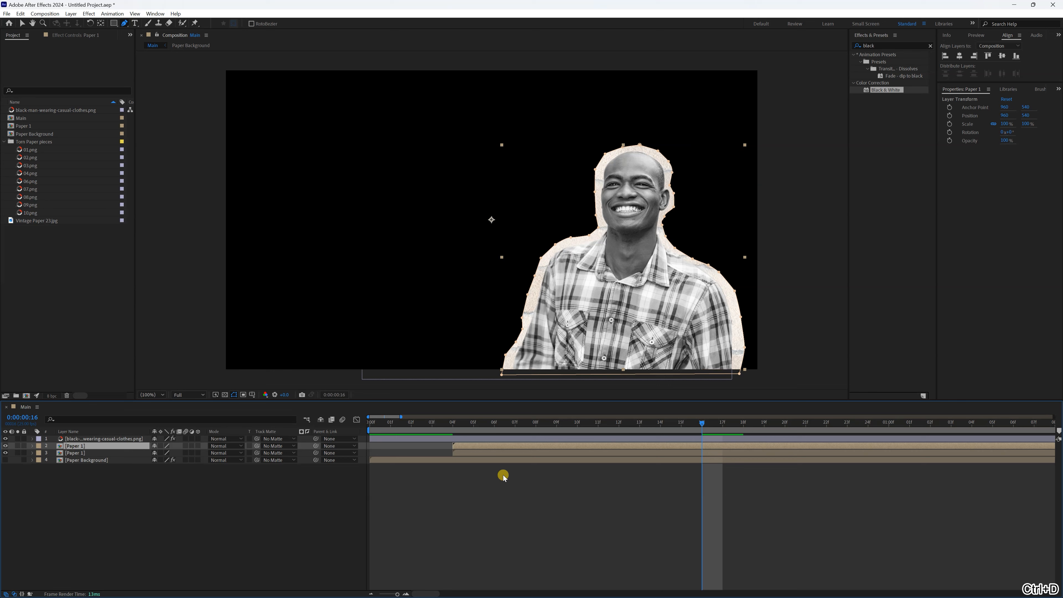
drag(455, 446, 537, 437)
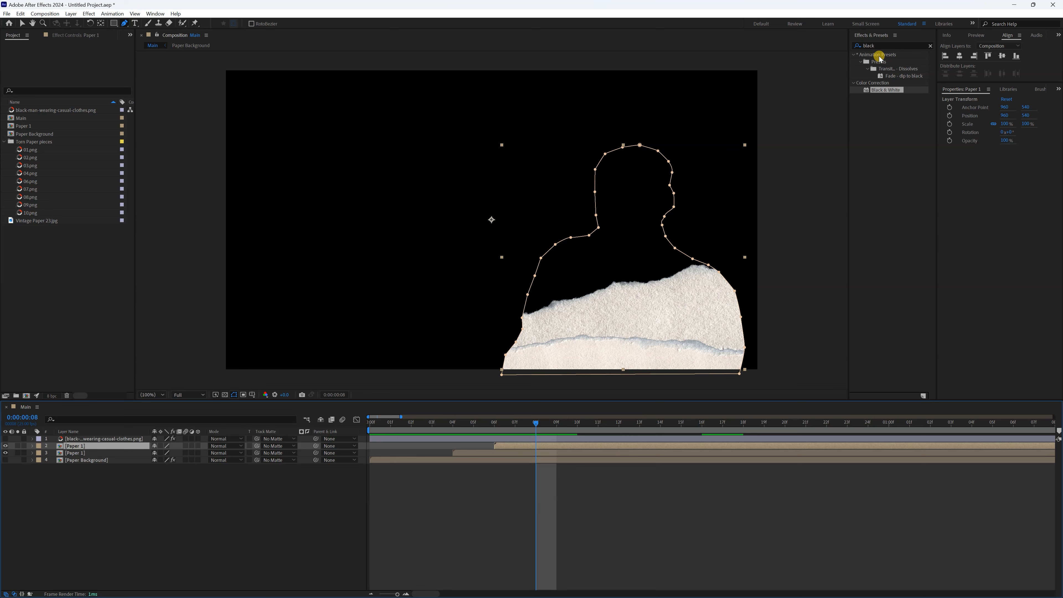
Apply a Fill effect to the upper Paper 1 layer, set its color to blue, and preview the reveal
click(871, 44)
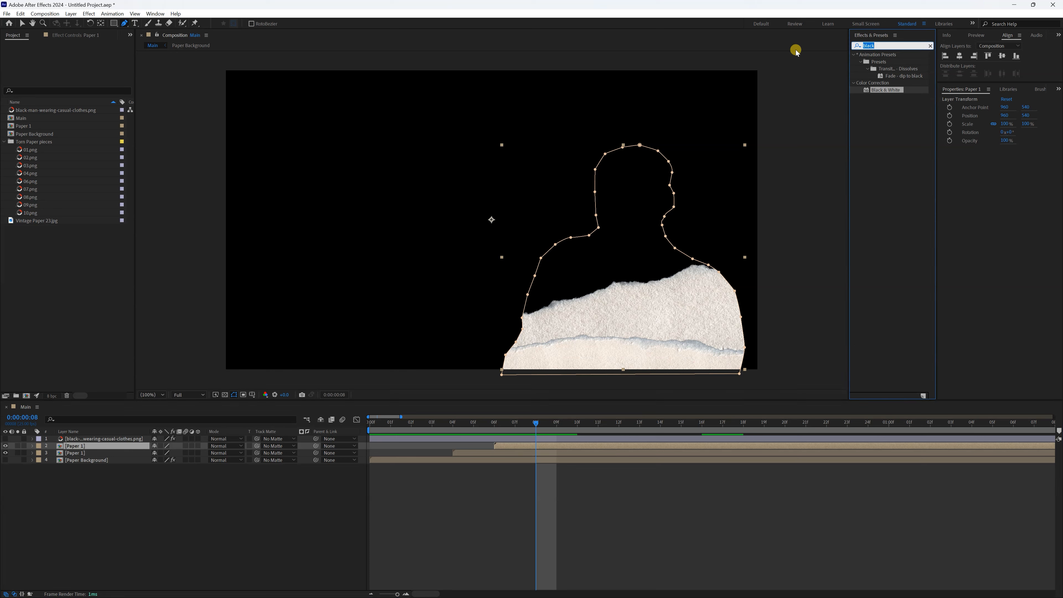
text(fill)
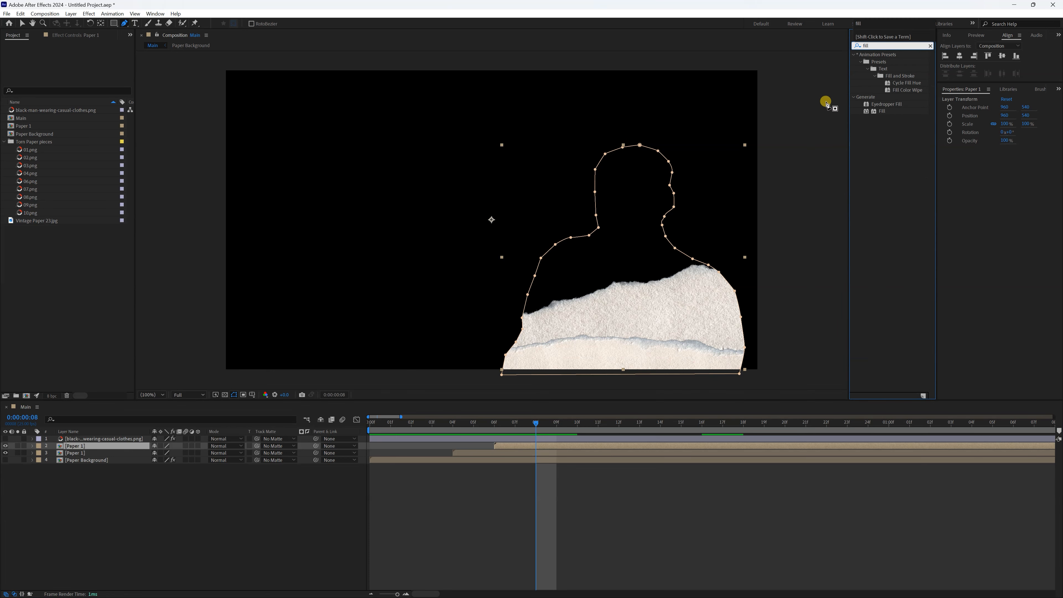
double_click(879, 111)
click(79, 74)
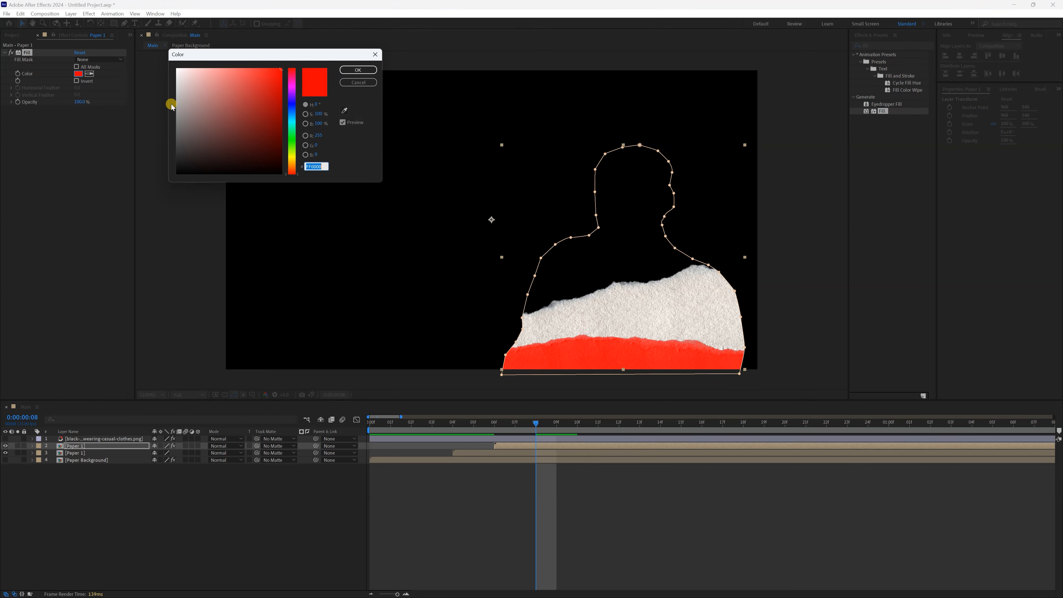
click(293, 109)
click(268, 83)
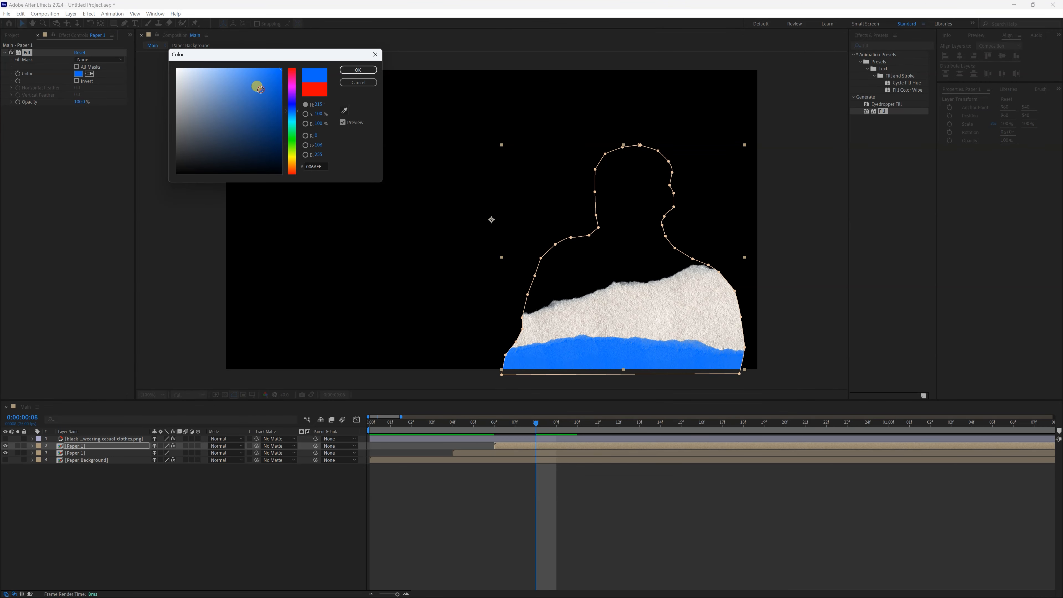
click(357, 70)
drag(487, 422, 684, 430)
key(space)
Duplicate the unfilled Paper 1 layer, move the copy directly below the man cutout, and show the man layer again
click(63, 454)
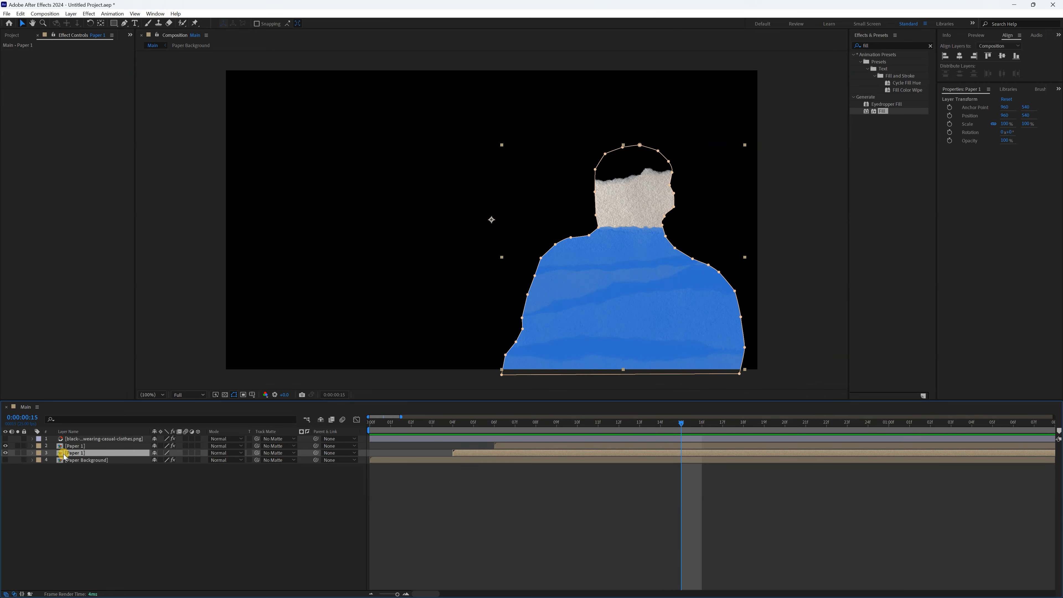
key(ctrl+d)
drag(66, 454, 70, 447)
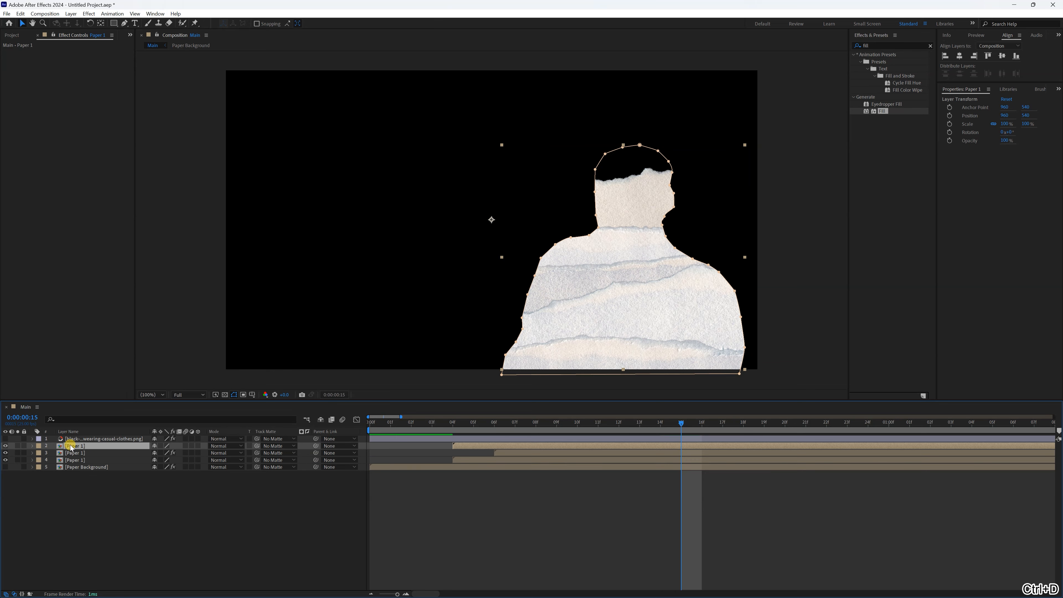
click(5, 438)
Rename the new paper copy as Top layer
right_click(73, 446)
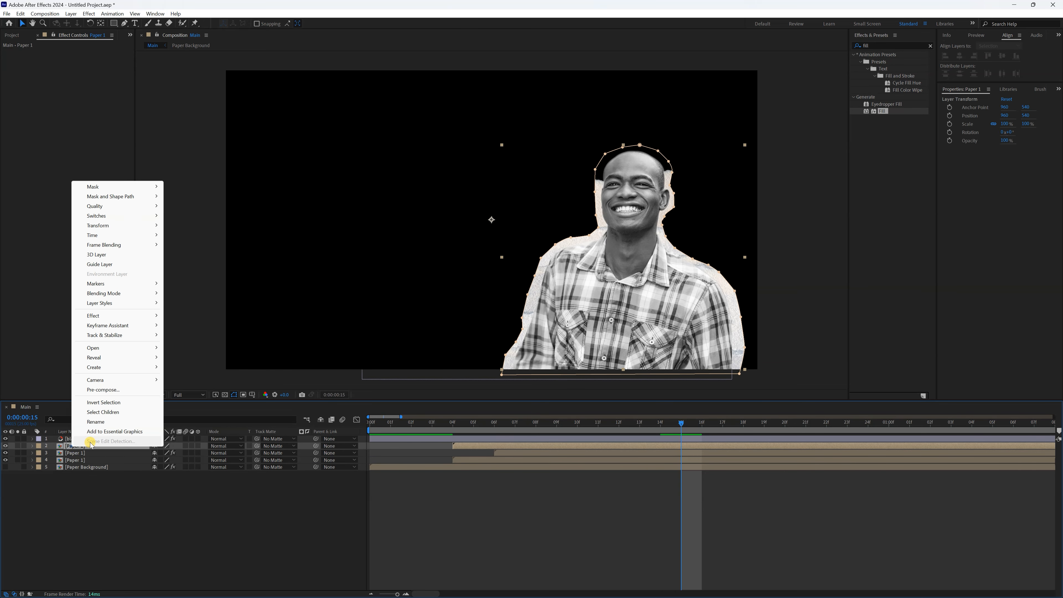
click(100, 423)
text(Top)
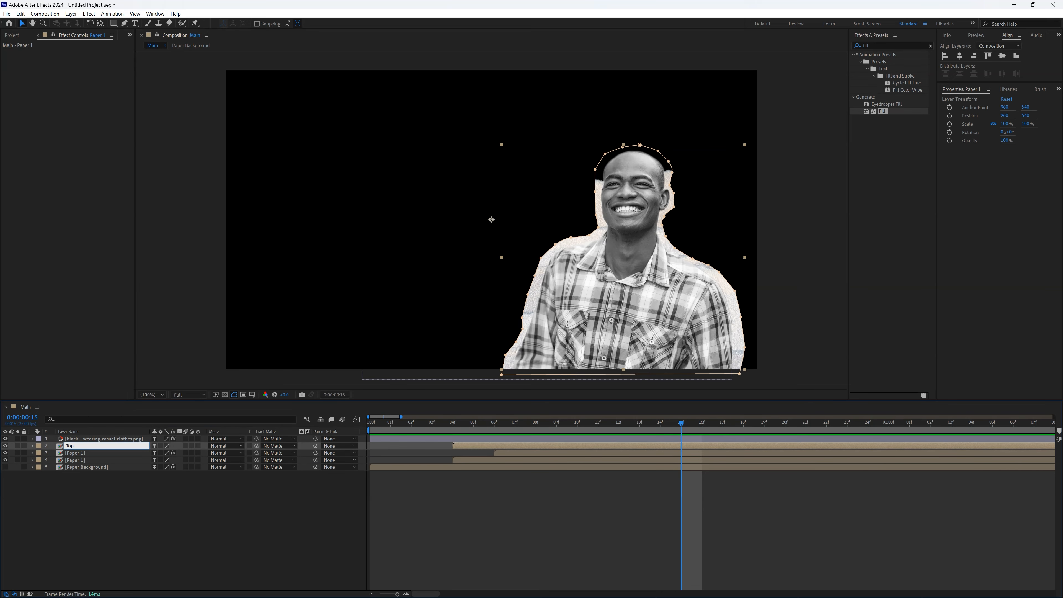
text( layer)
key(Return)
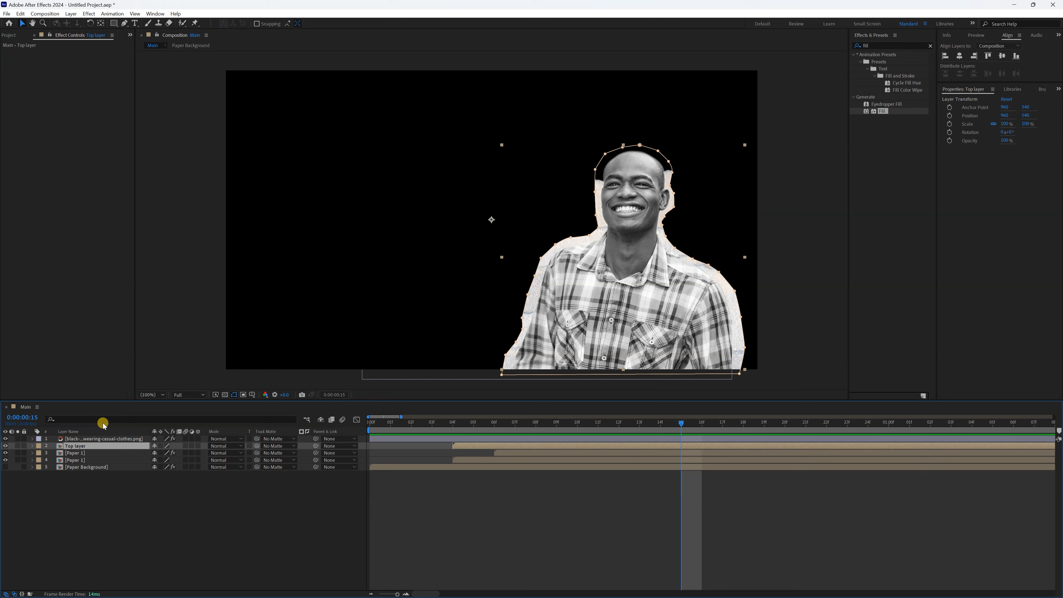
Set Top layer as the man cutout's track matte, delay Top layer to start at frame 8, and preview the reveal
click(276, 445)
click(287, 470)
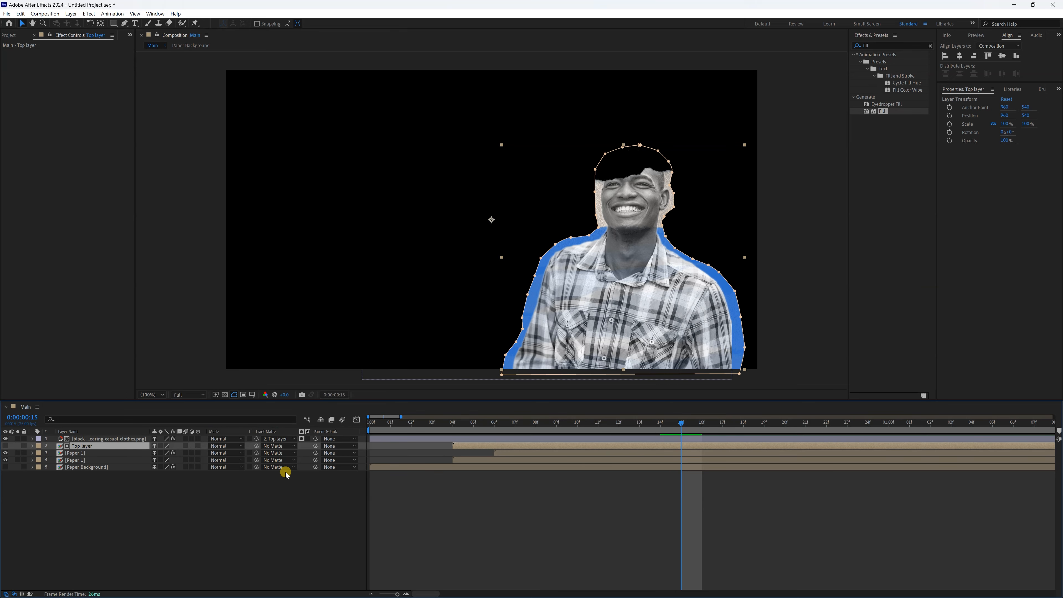
drag(666, 424, 556, 425)
drag(463, 446, 533, 434)
key(space)
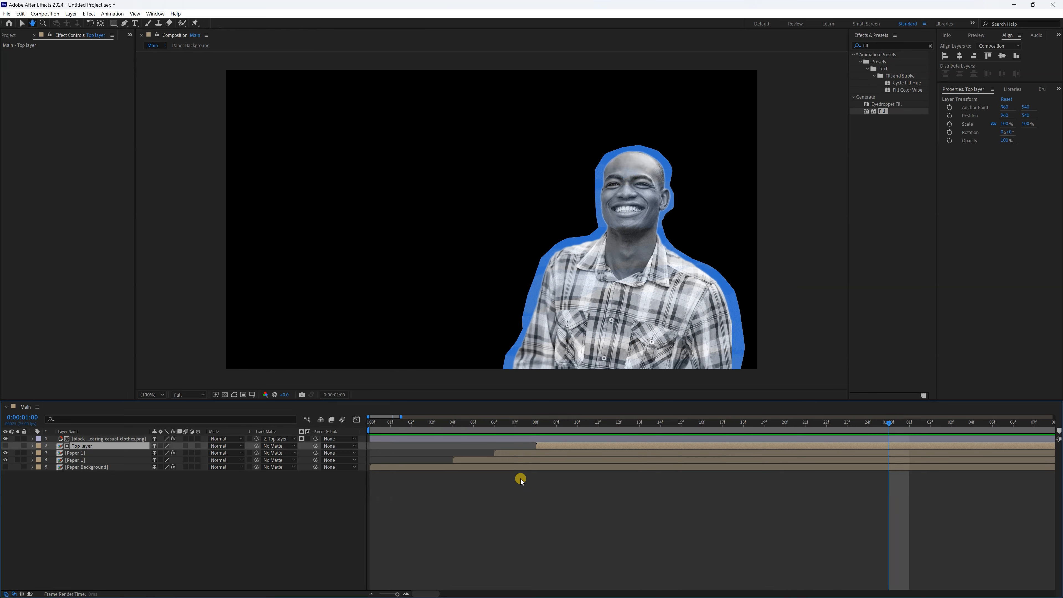
key(space)
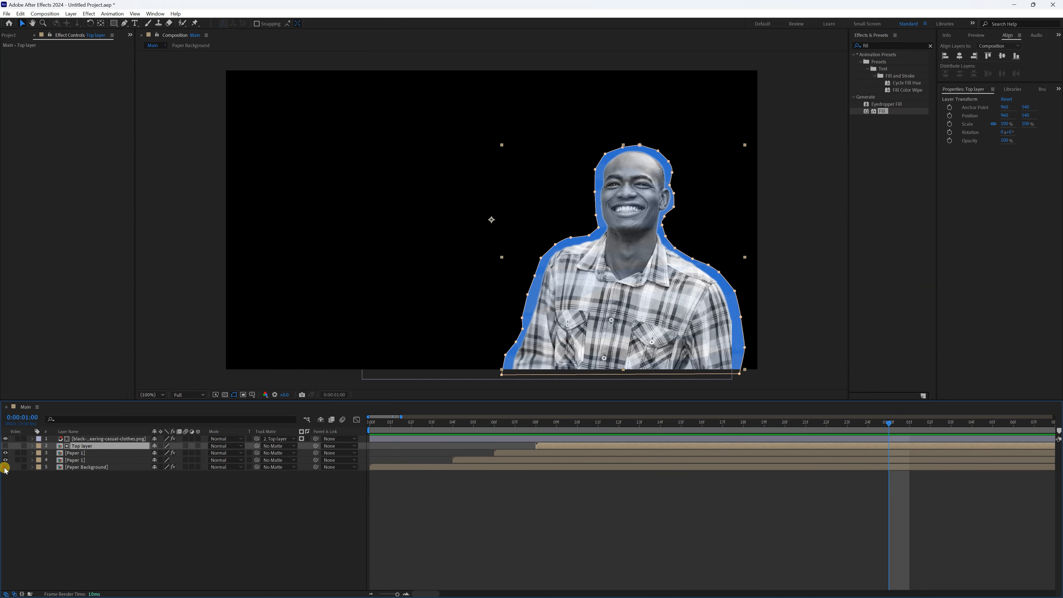
Make the Paper Background layer visible again and play the combined reveal animation
click(5, 467)
key(space)
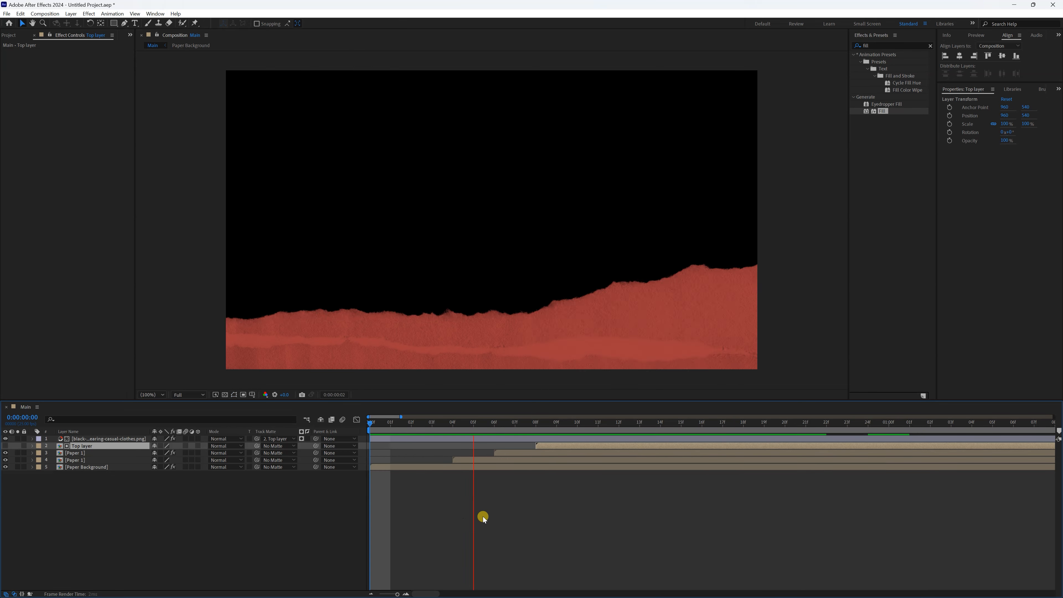
key(space)
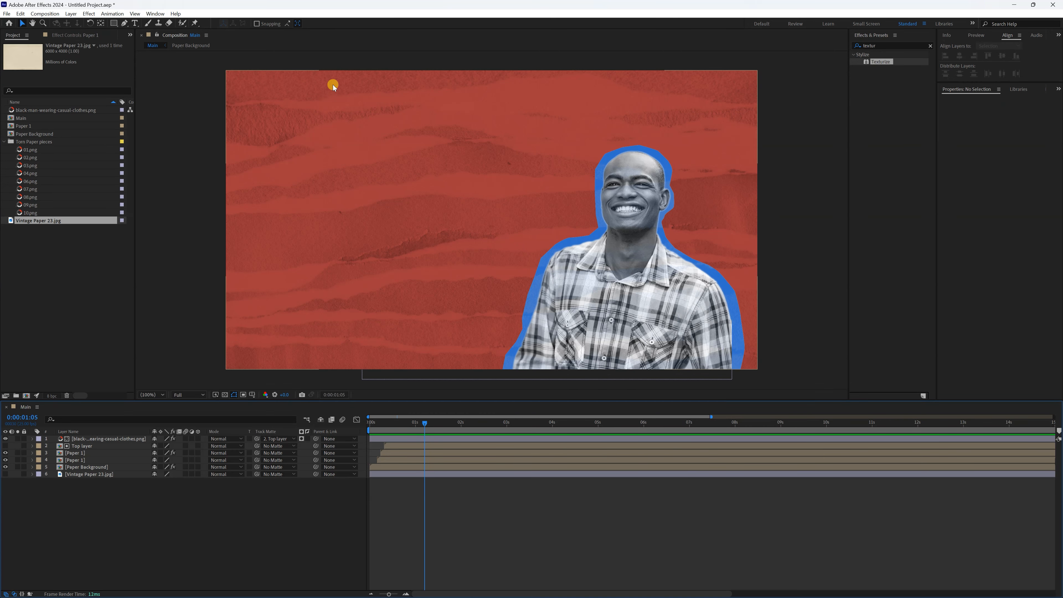
Add the torn paper piece 04.png to the Main composition above the man cutout
click(31, 165)
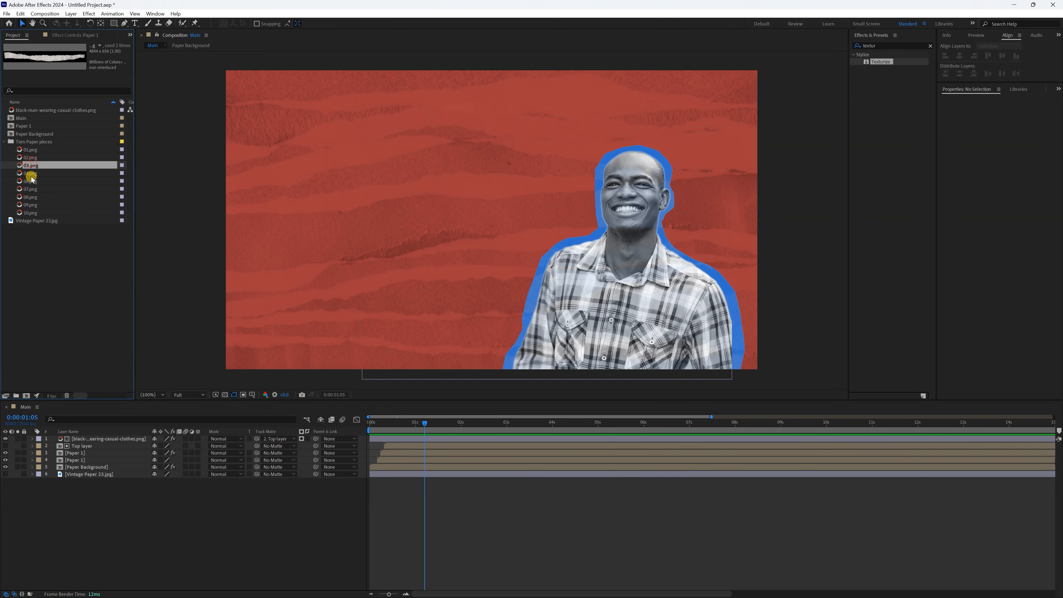
click(31, 173)
click(32, 180)
click(33, 174)
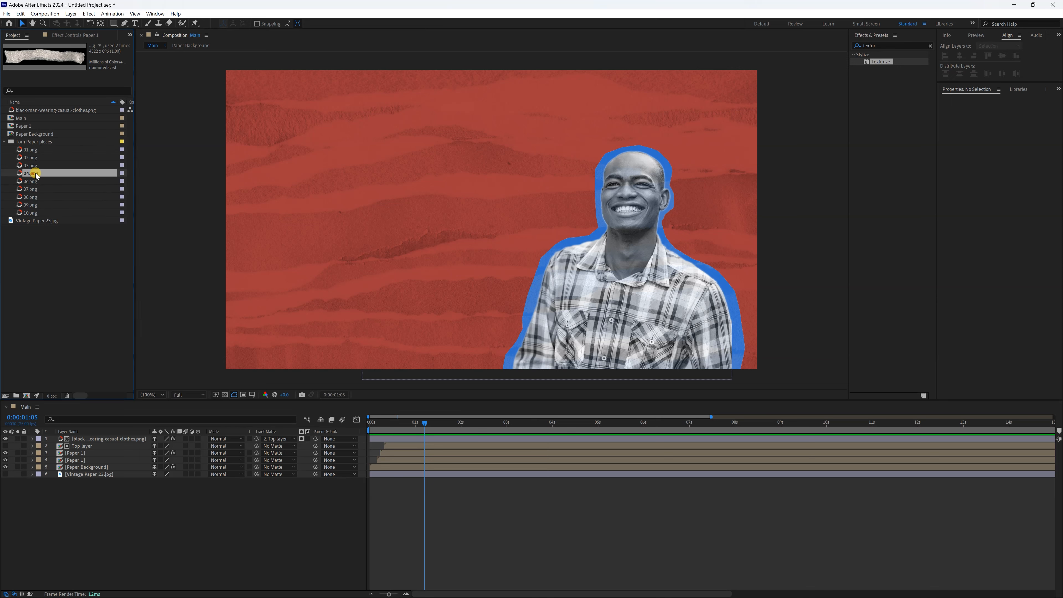
drag(288, 179, 336, 175)
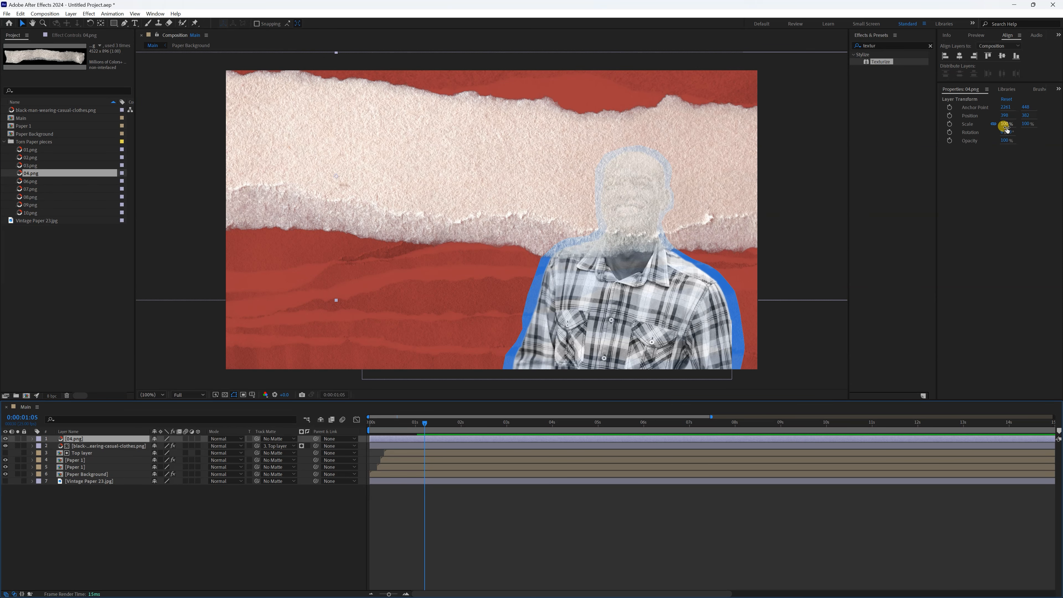
Scale the 04.png strip to 40%, rotate it counterclockwise, and move it diagonally across the frame's upper-left corner
click(1005, 125)
text(40)
key(Return)
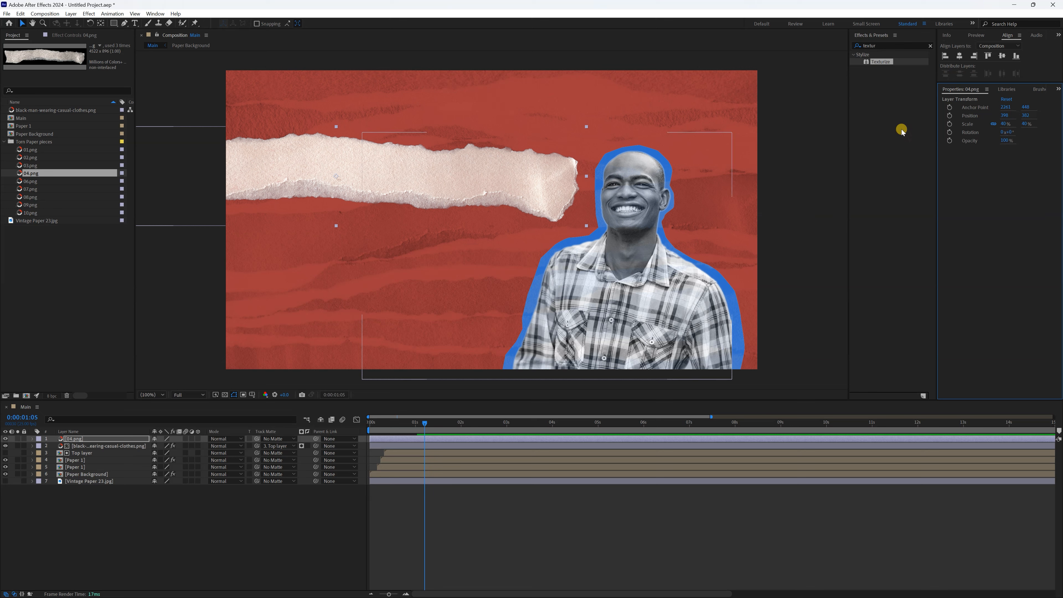
drag(1011, 133, 996, 130)
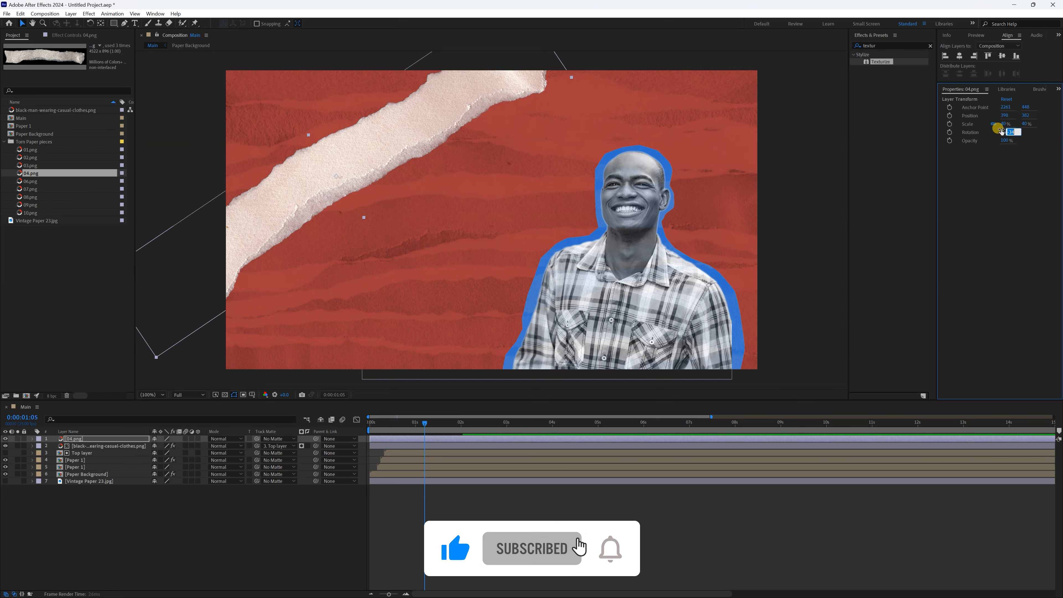
click(343, 149)
drag(343, 150, 324, 113)
click(457, 513)
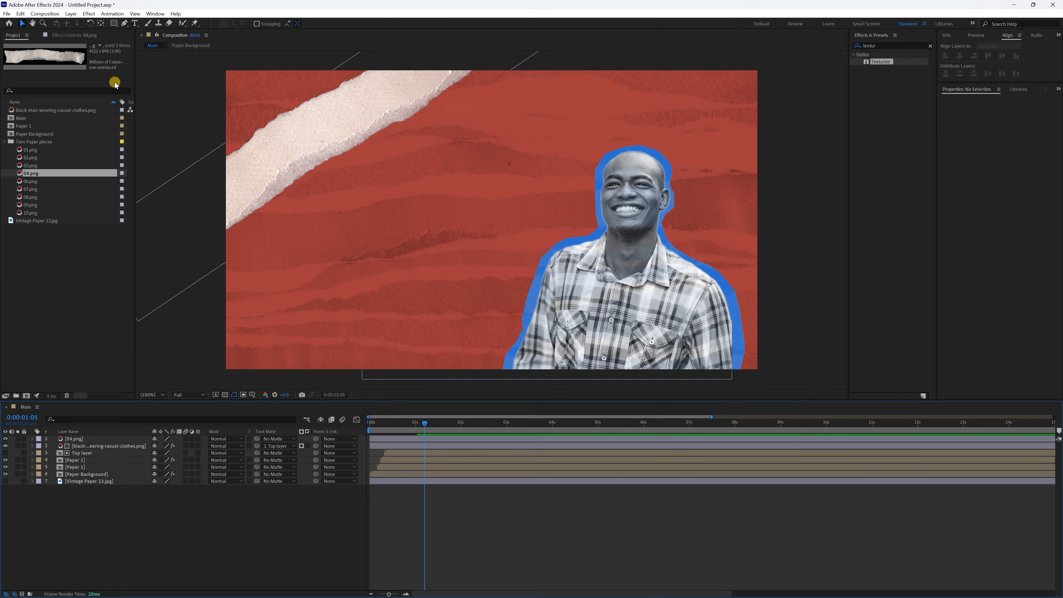
Create a text layer reading "Amazing podcast" on the red background beside the man's head
click(134, 24)
click(399, 204)
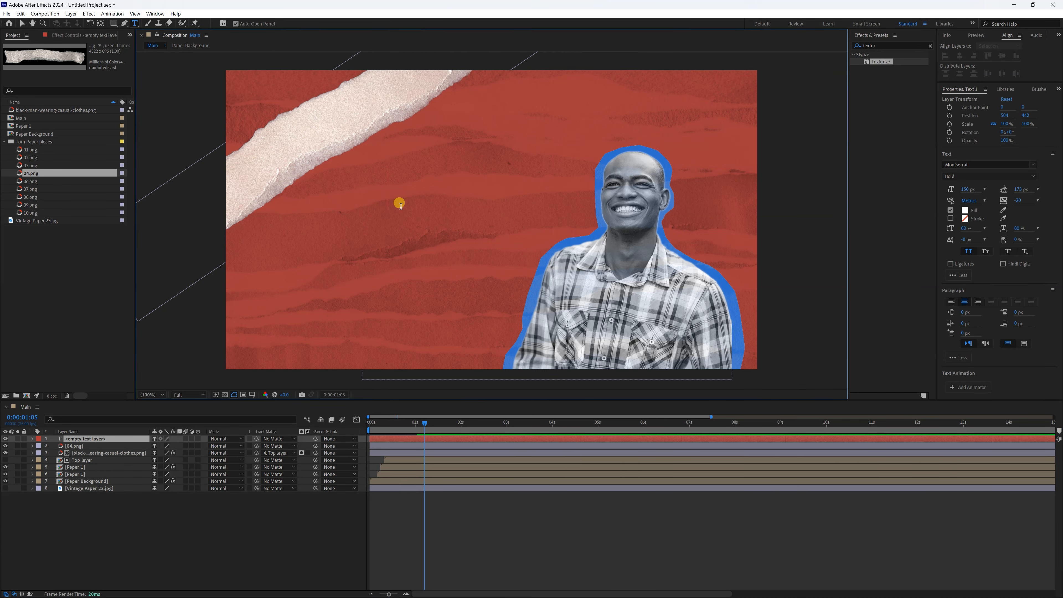
text(Amazing podcast)
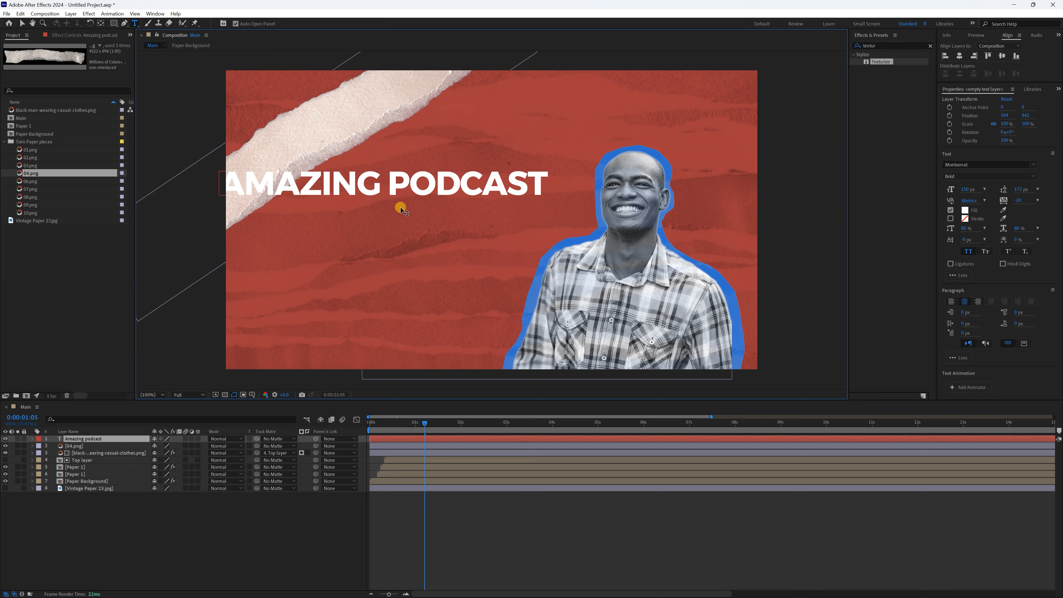
Duplicate the "Amazing podcast" wording repeatedly within the text layer so the line extends across and beyond the frame
key(ctrl+c)
key(ctrl+v)
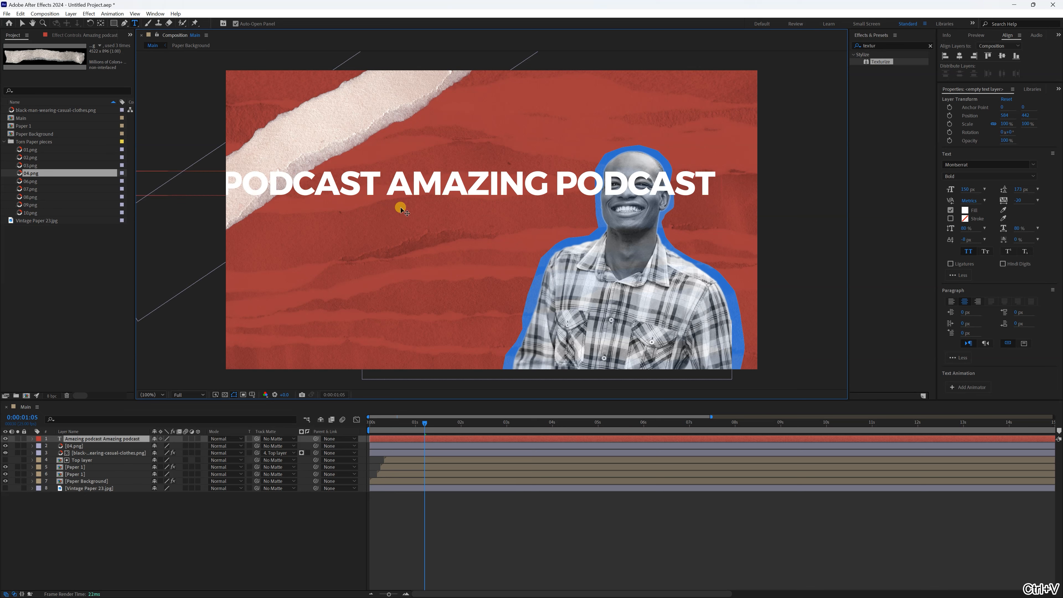
key(ctrl+v)
key(ctrl+a)
key(ctrl+c)
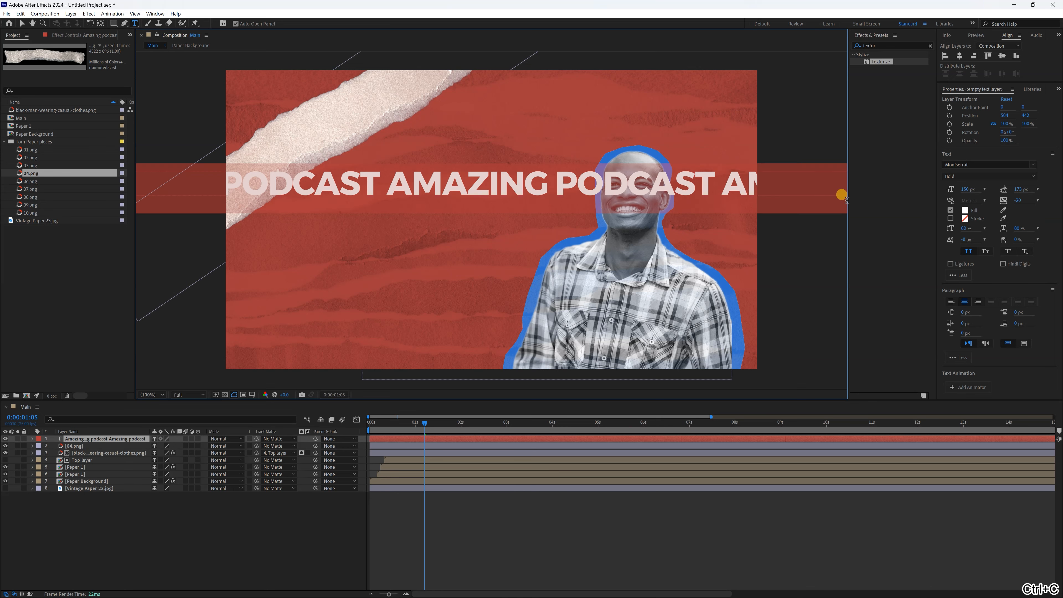
key(Escape)
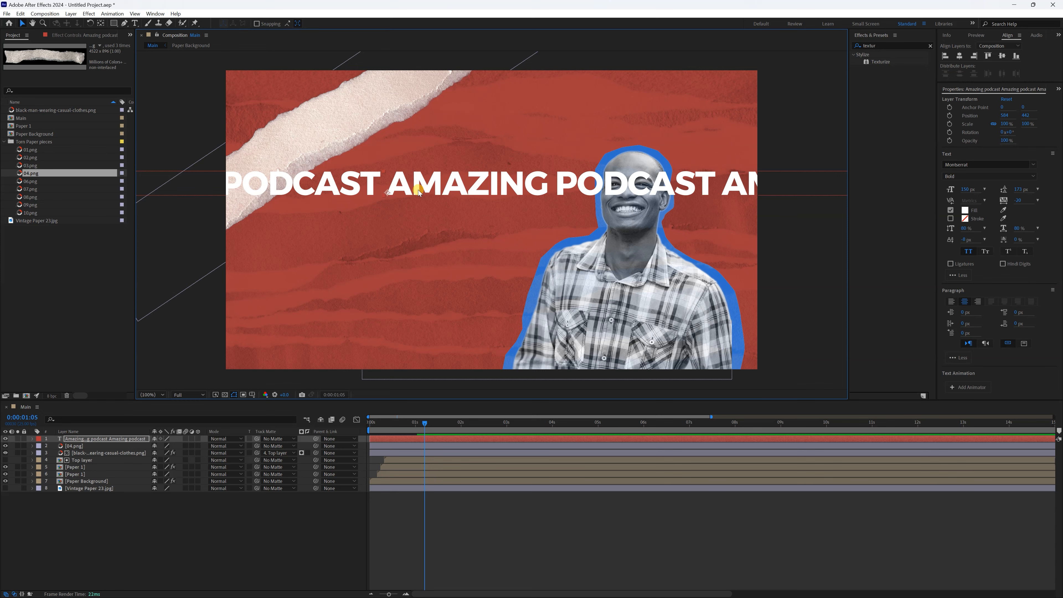
Center the text layer's anchor point, then rotate the text counterclockwise to the strip's angle and place it on the torn strip
key(ctrl+z)
key(ctrl+shift+z)
key(ctrl+alt+Home)
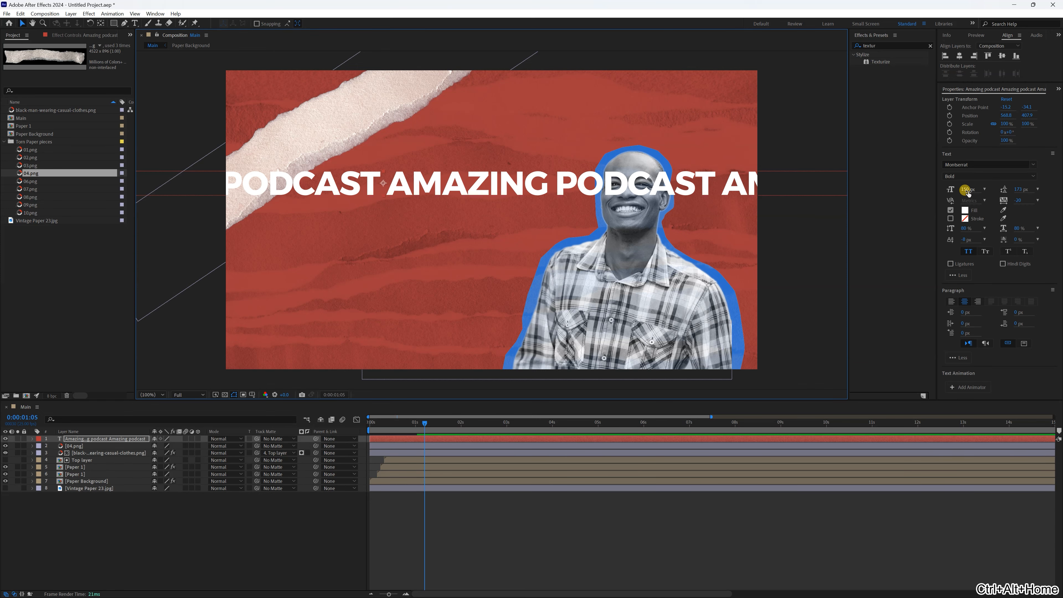
drag(1007, 132, 992, 130)
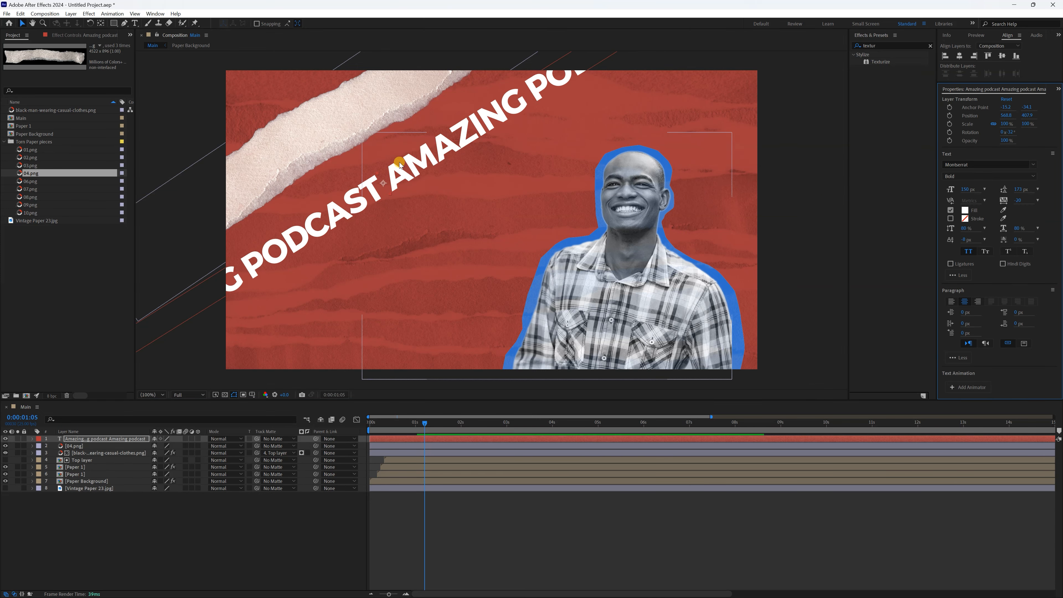
drag(400, 164, 308, 122)
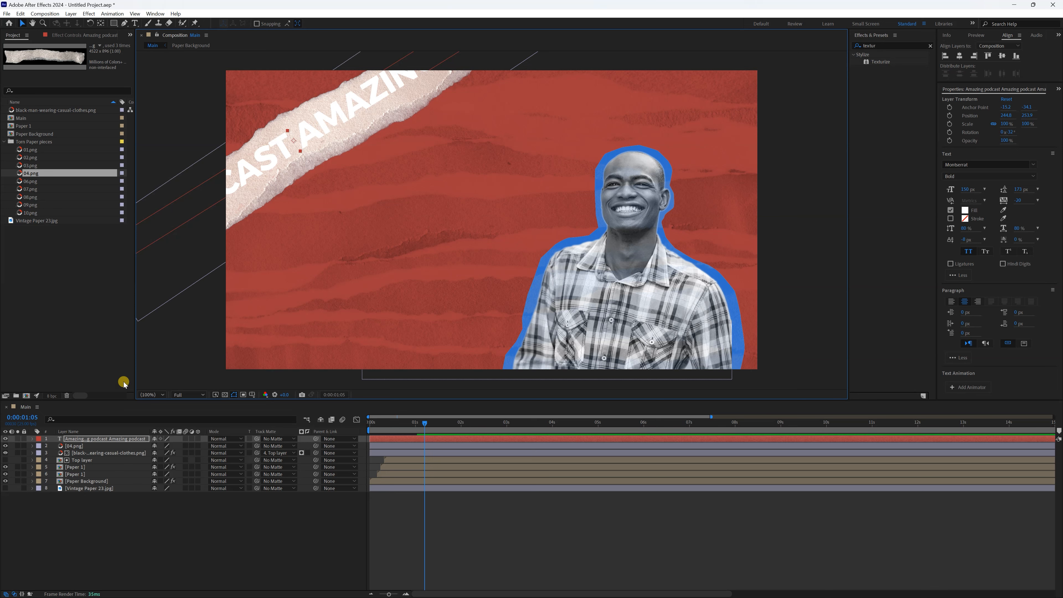
Add a Position animator to the text layer and offset the text horizontally to its starting place along the strip
click(32, 438)
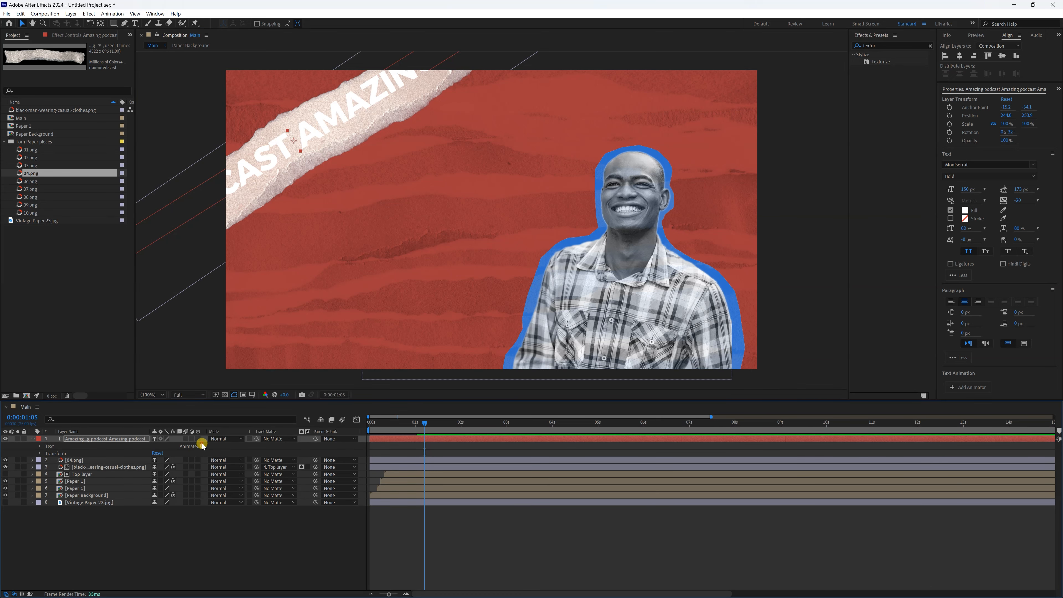
click(202, 445)
click(236, 289)
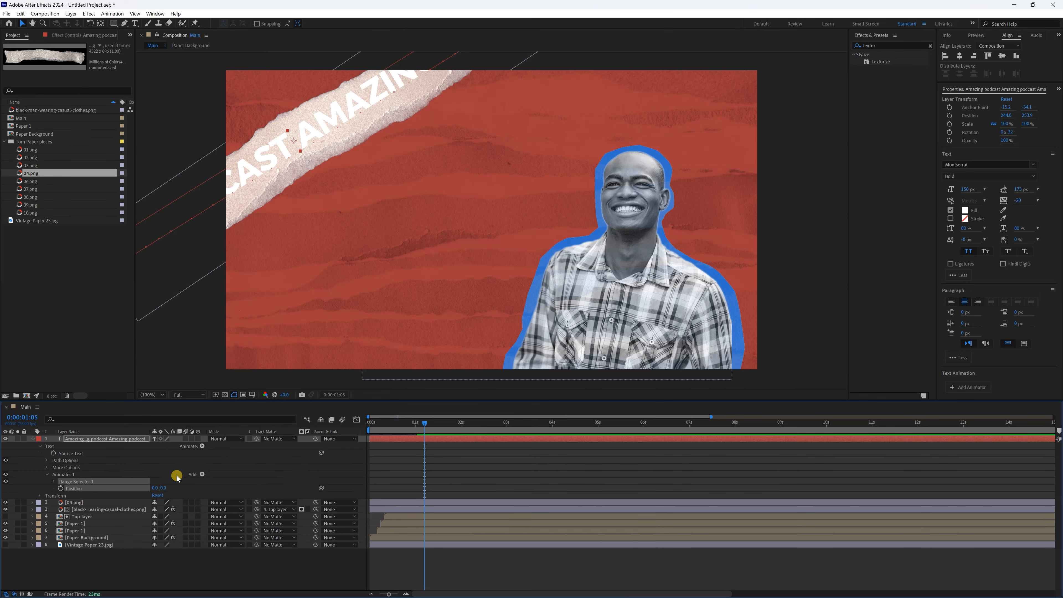
drag(156, 490, 151, 485)
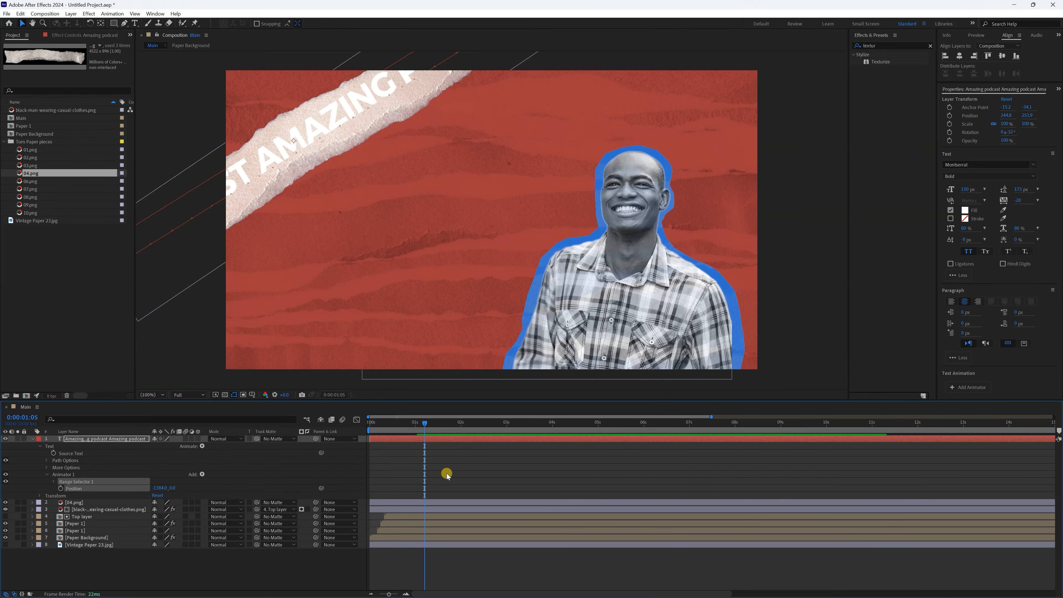
Keyframe the animator's Position at 0:00:01:05 and, with a new horizontal offset, at 0:00:11:12, and preview the scrolling text
click(61, 488)
drag(430, 424, 894, 439)
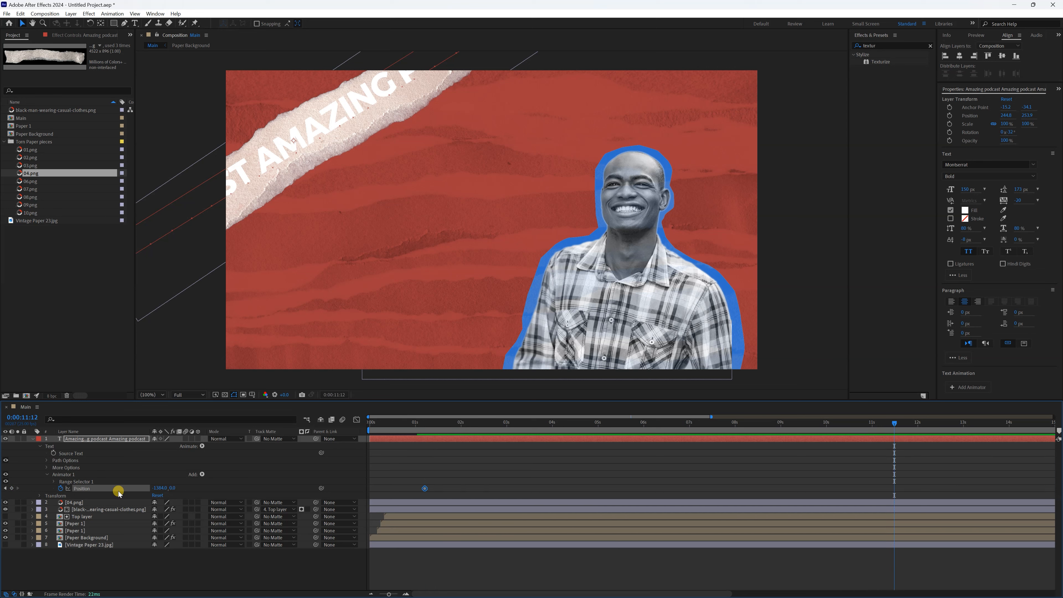
click(161, 488)
key(Return)
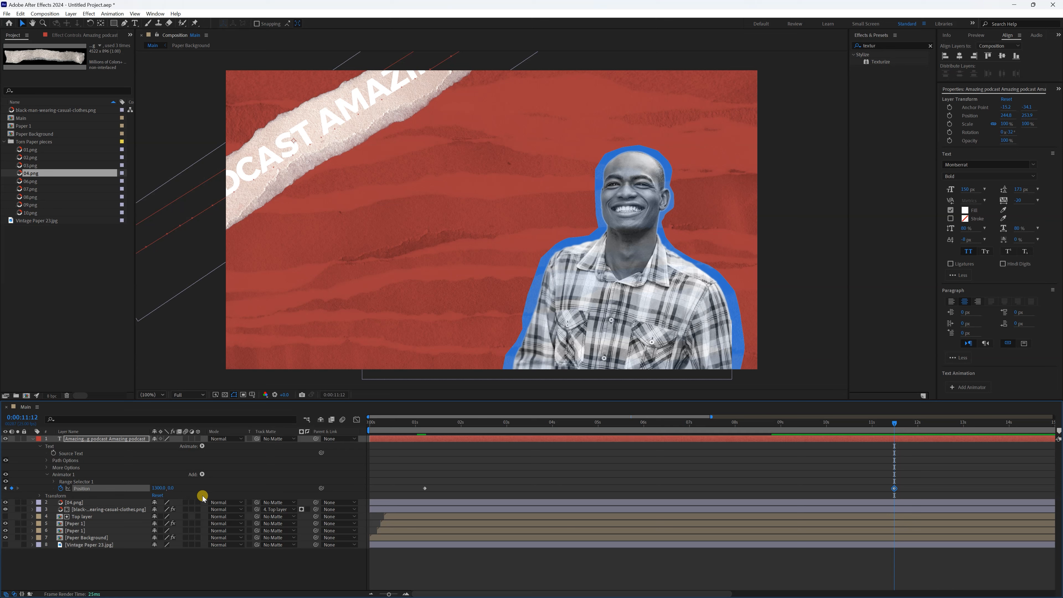
click(422, 423)
key(space)
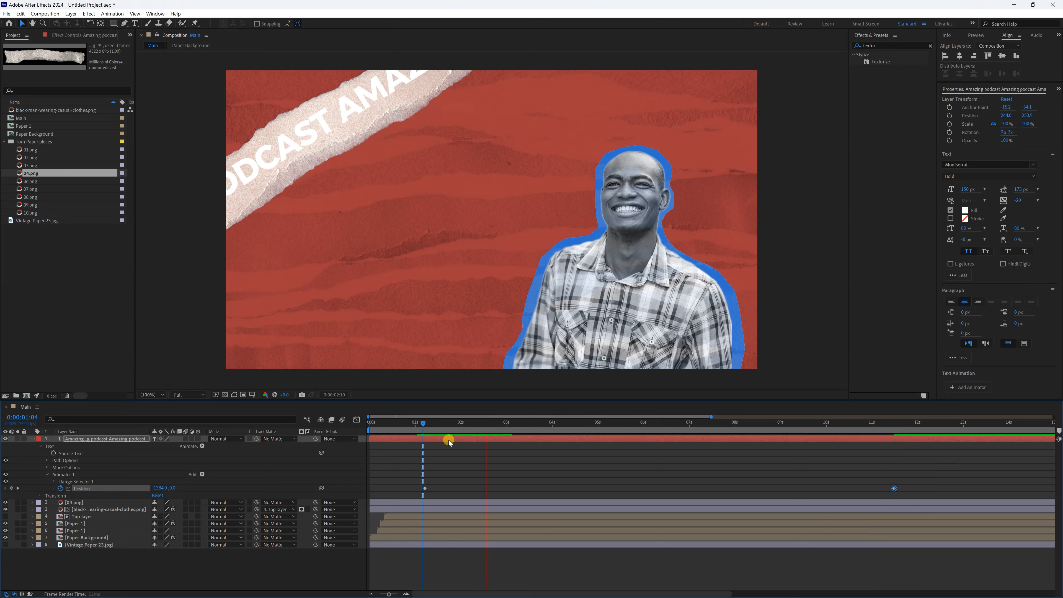
Apply the Fill effect to the 04.png strip layer
click(74, 503)
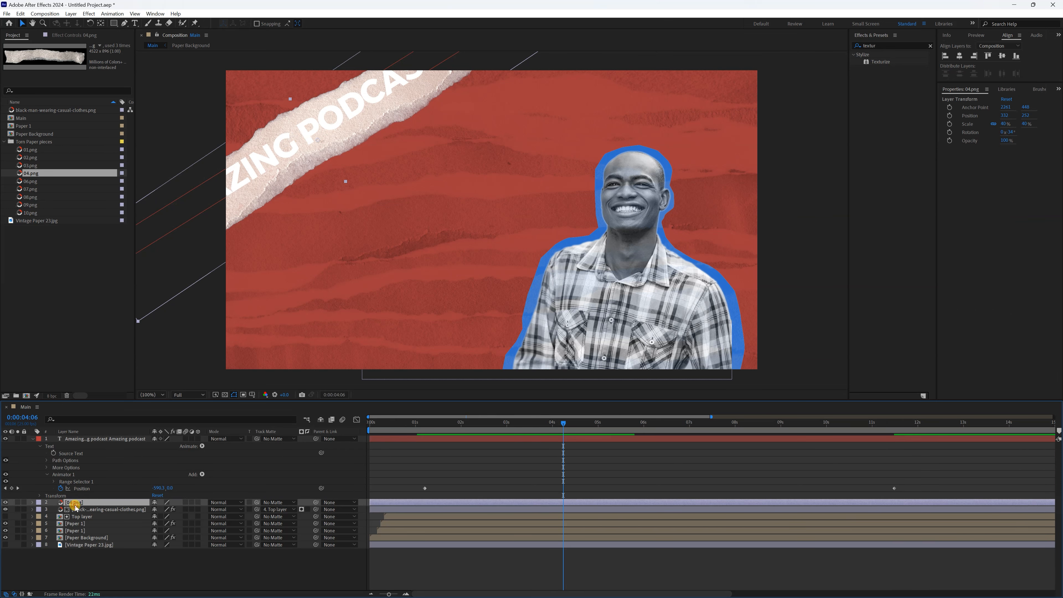
click(930, 46)
click(899, 47)
text(fill)
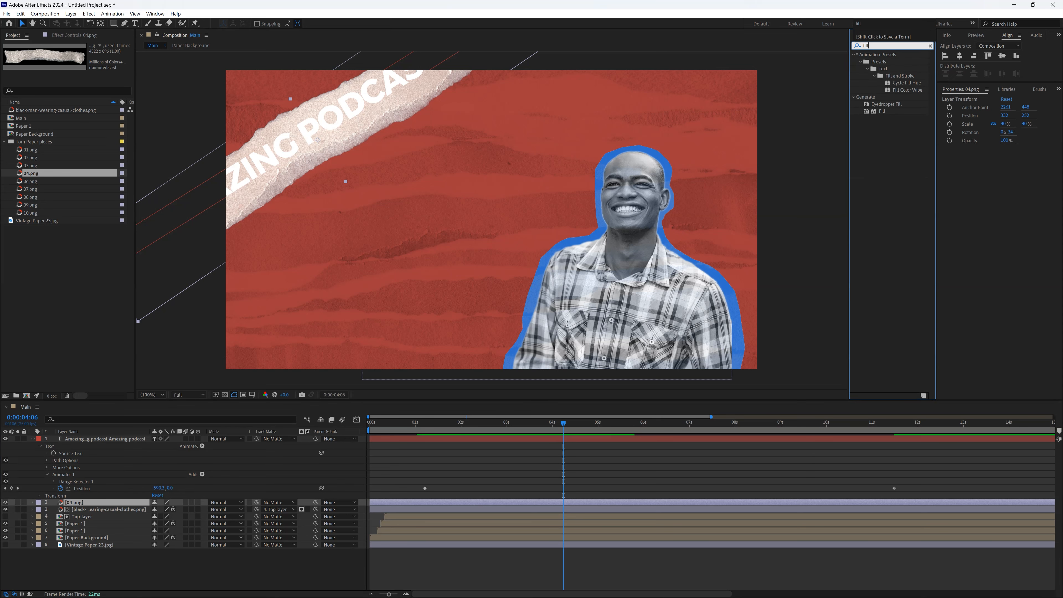
double_click(883, 112)
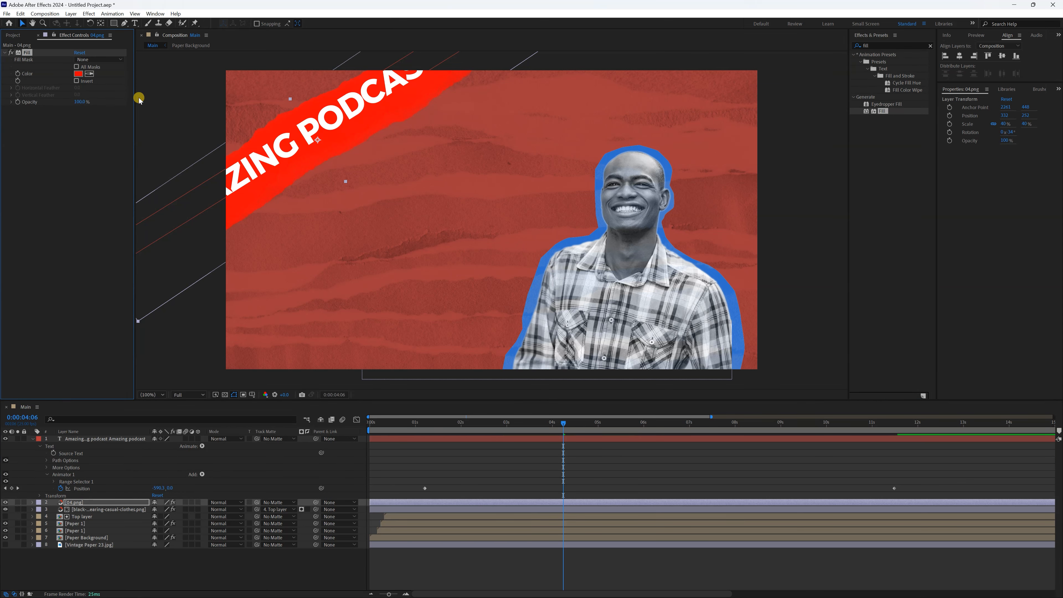
Set the strip's Fill color to a muted teal green
click(79, 73)
click(292, 122)
drag(266, 113, 251, 109)
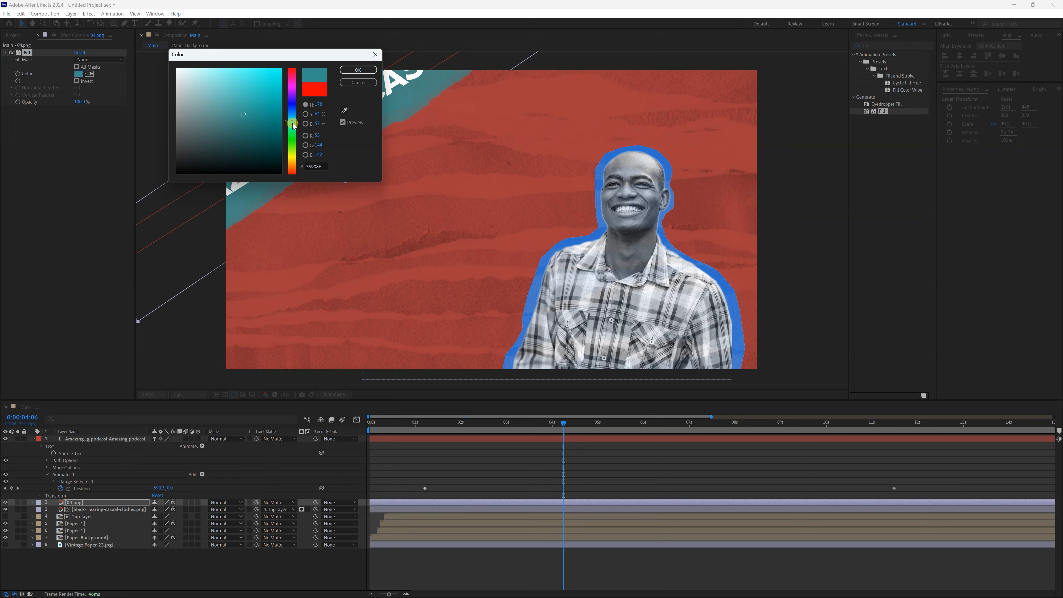
click(358, 69)
click(82, 116)
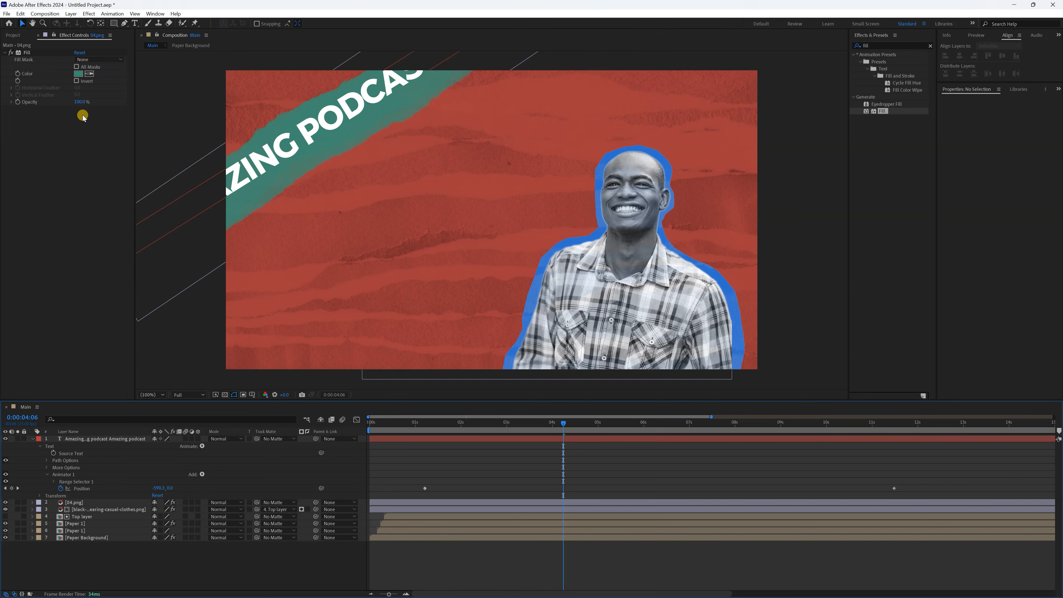
Add Vintage Paper 23.jpg beneath all layers of the Main composition and hide it
click(38, 36)
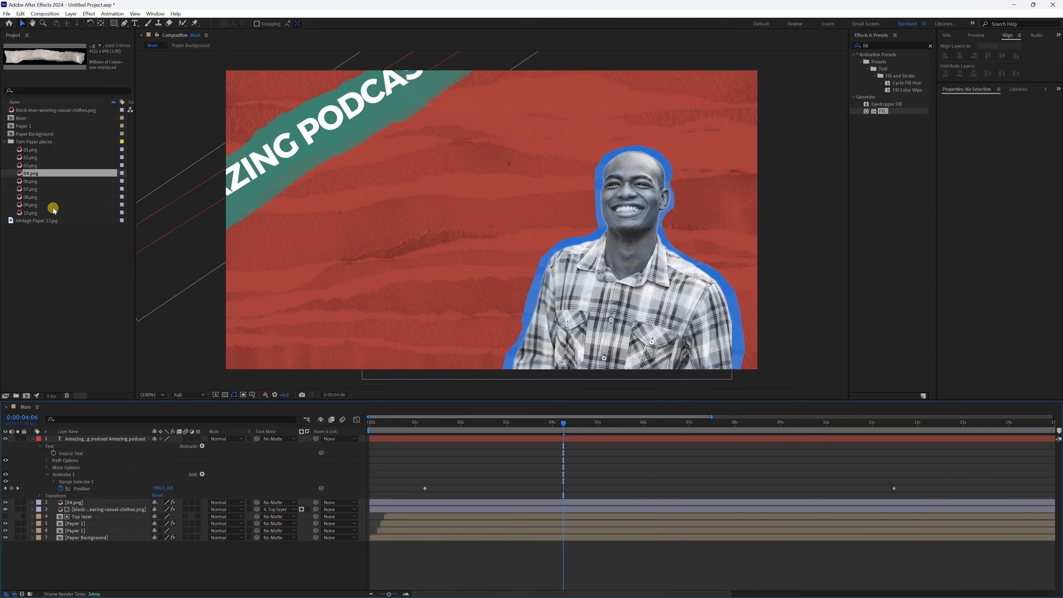
click(49, 238)
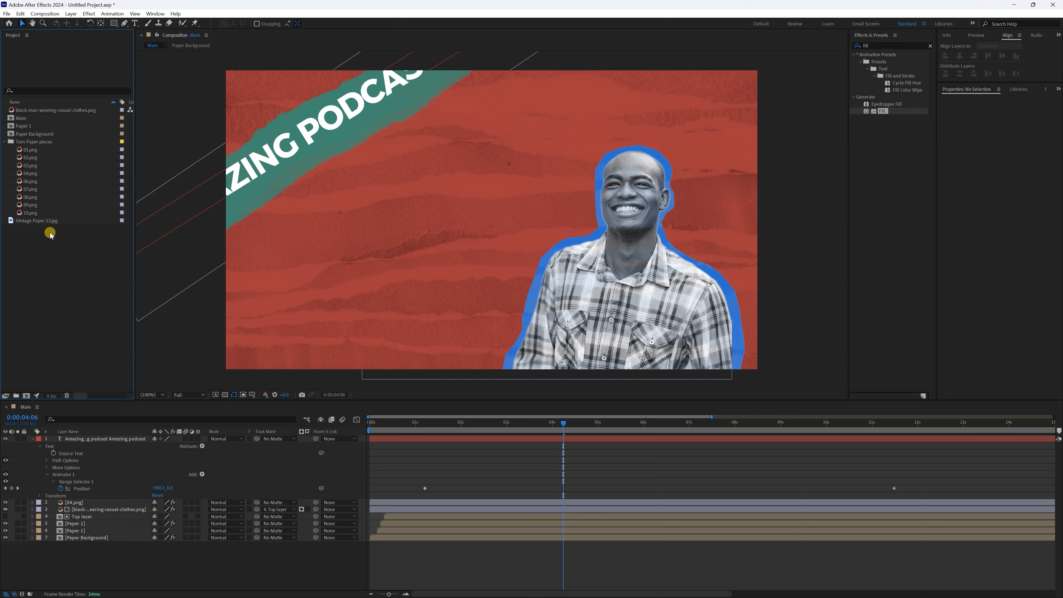
drag(49, 222, 84, 558)
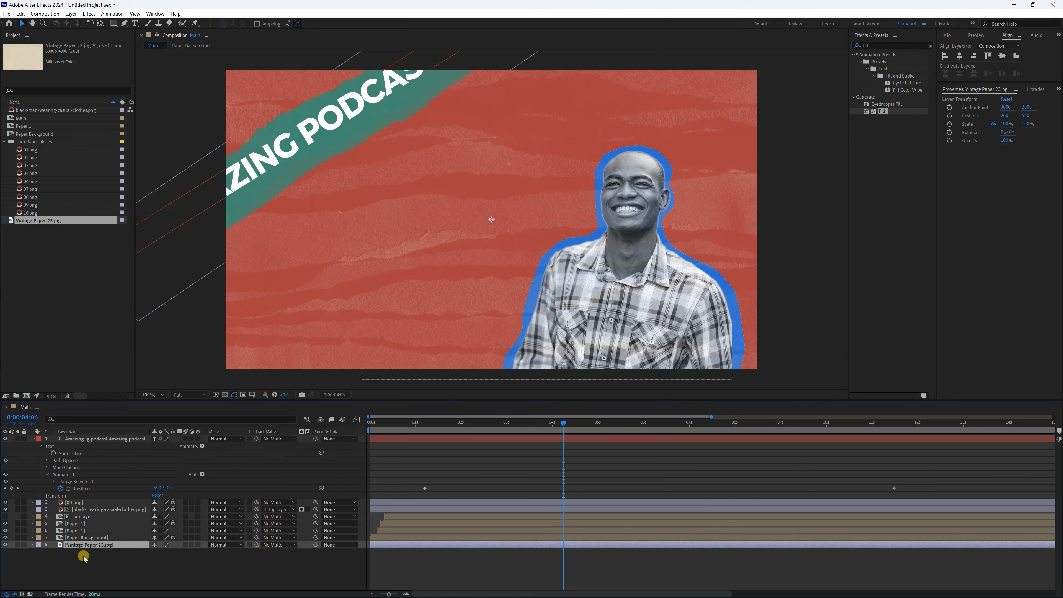
click(6, 544)
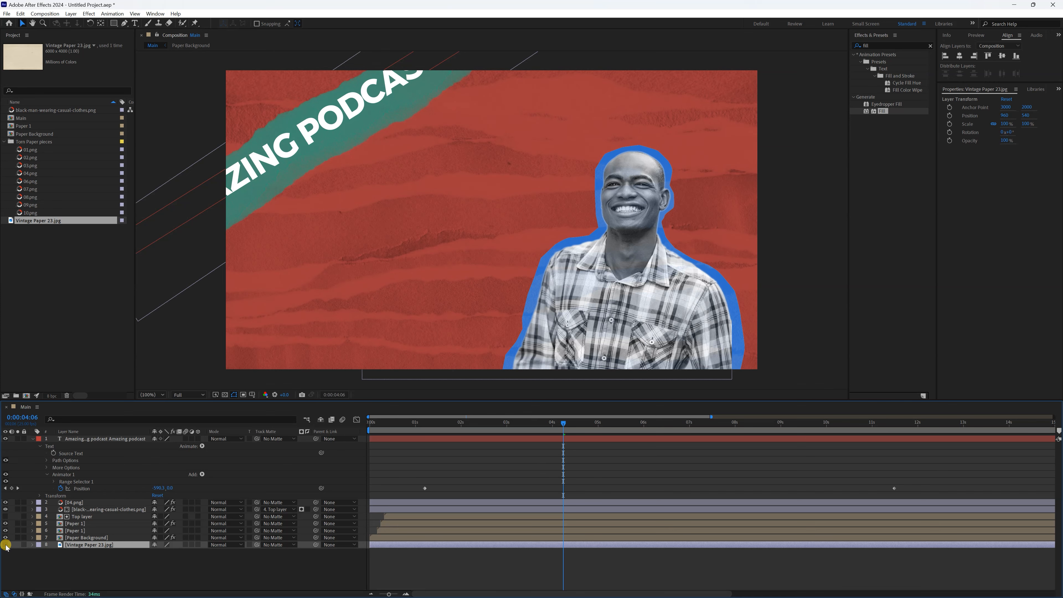
Apply Texturize to the text layer with Vintage Paper 23.jpg as the texture layer, and preview the result
click(86, 440)
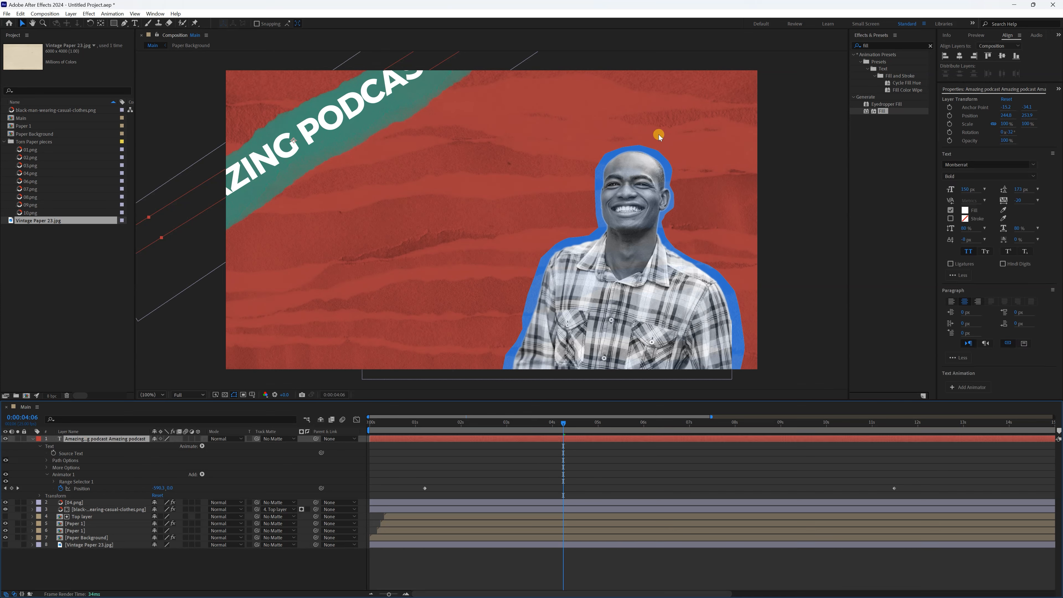
click(930, 47)
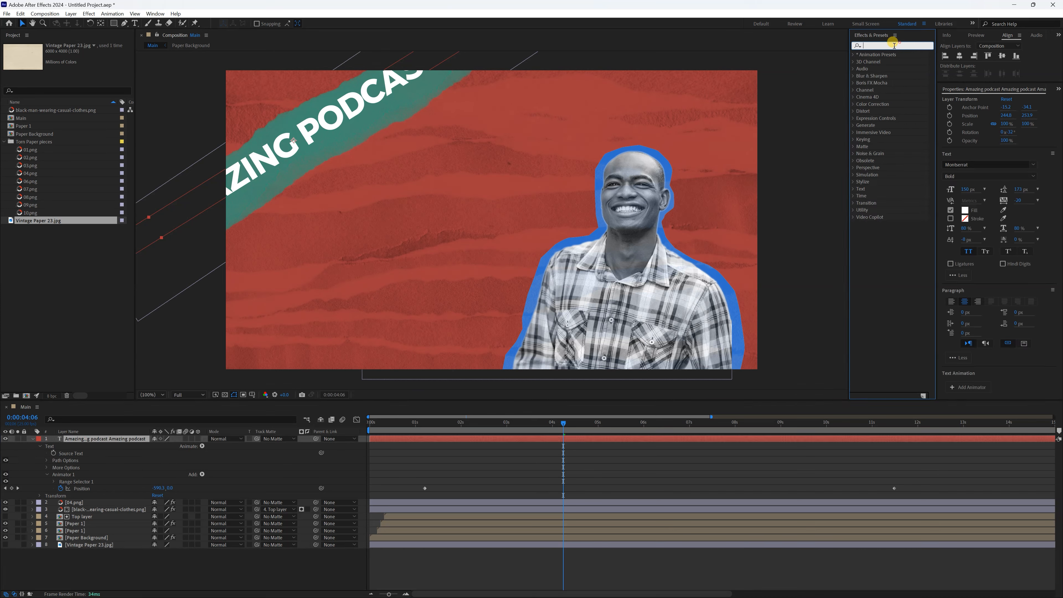
text(textu)
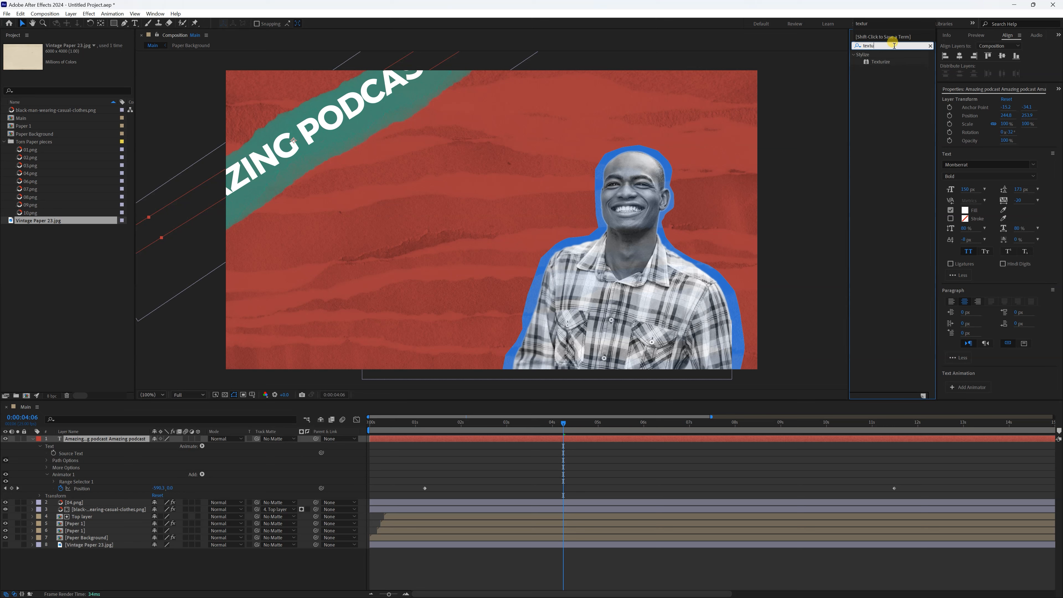
double_click(876, 62)
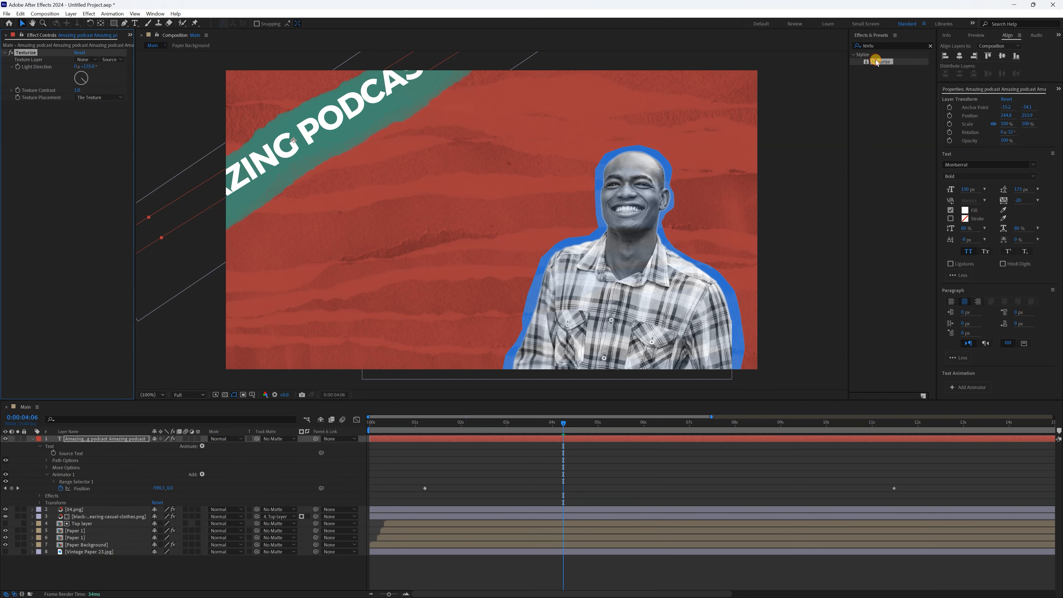
click(86, 61)
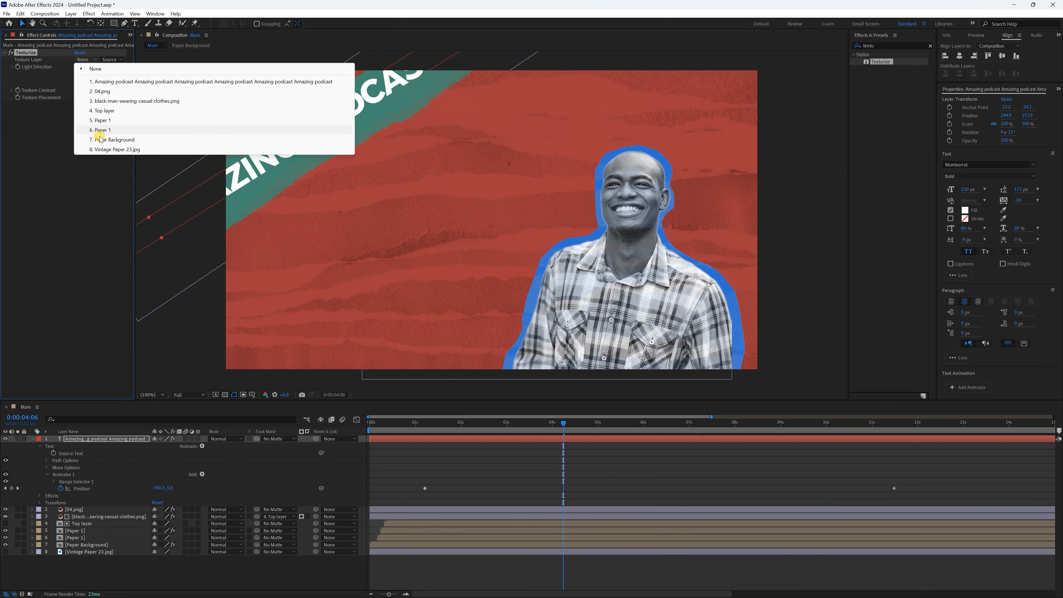
click(101, 148)
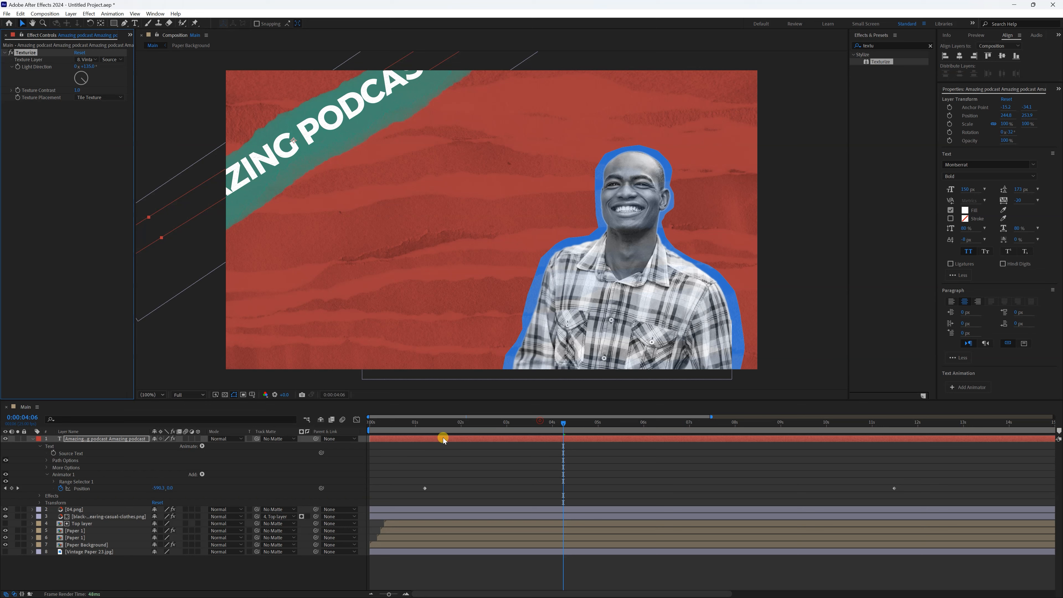
drag(443, 439, 414, 437)
key(space)
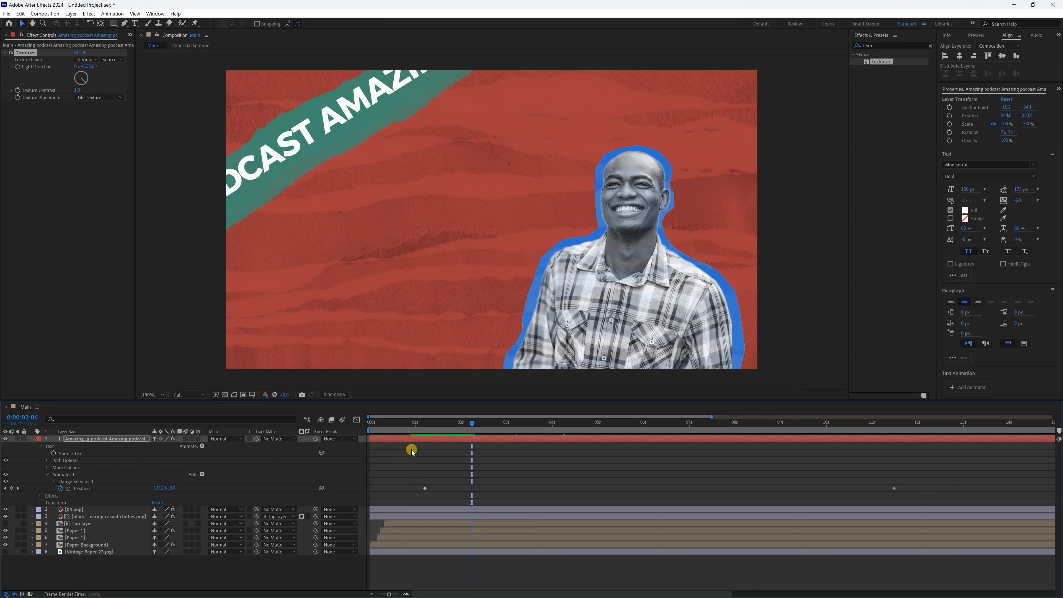
Parent the text layer to the 04.png strip and collapse the text layer's properties
click(331, 438)
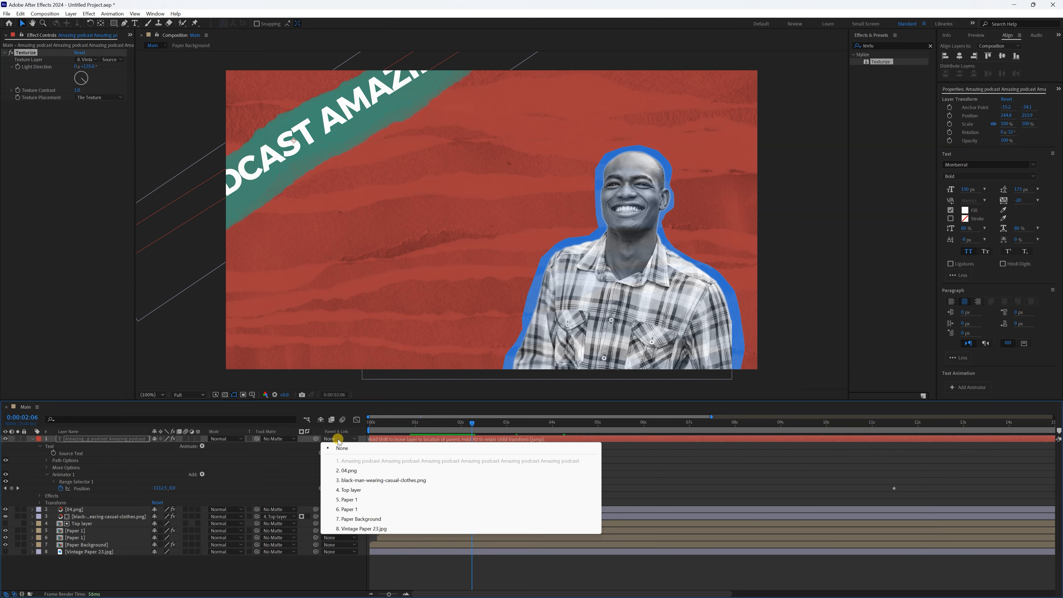
click(353, 471)
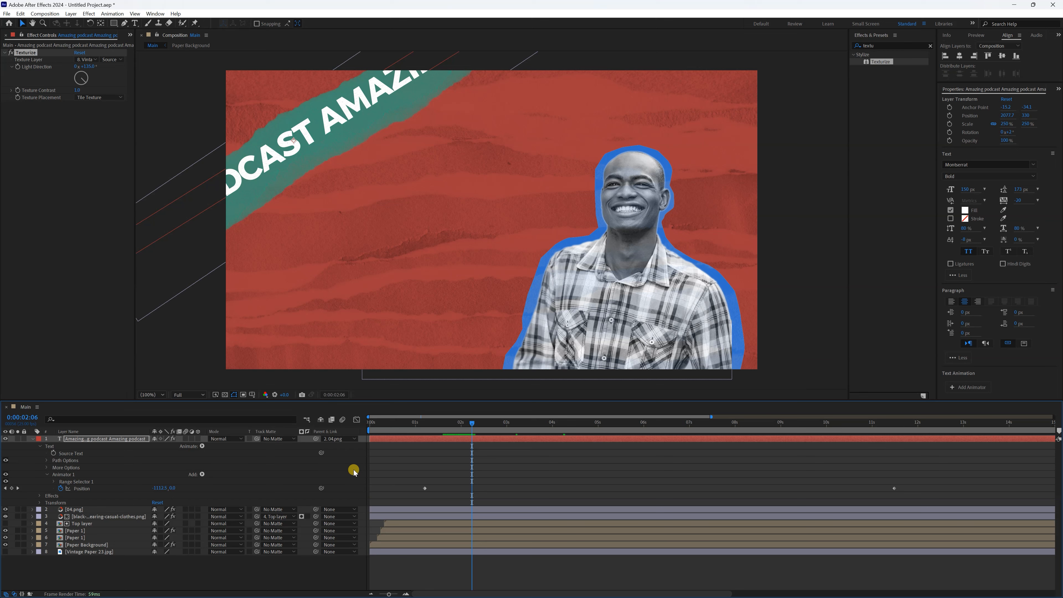
click(31, 438)
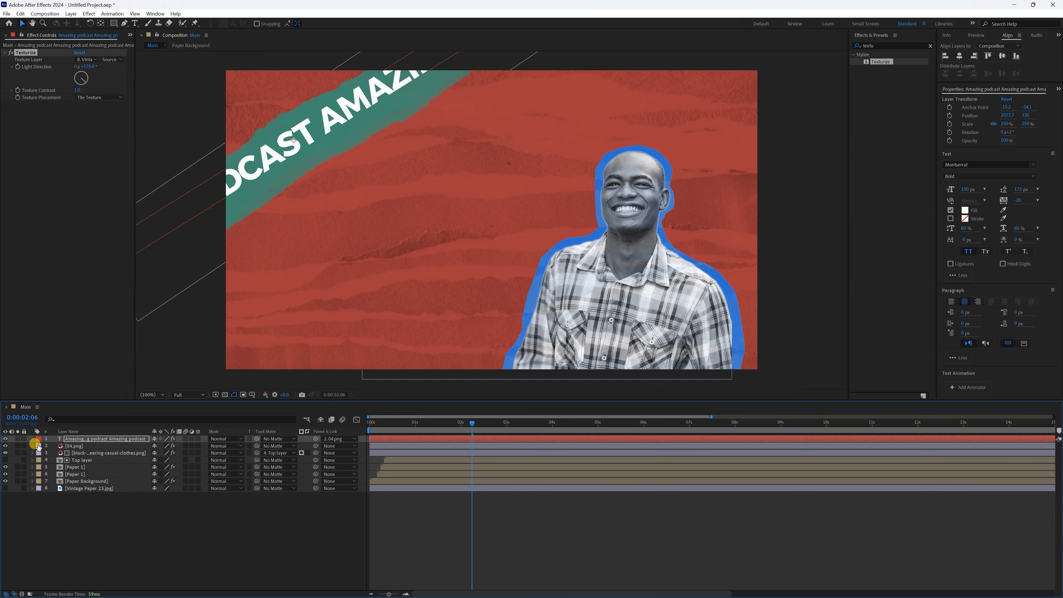
Set a Position keyframe for the 04.png strip at 0:00:00:22
click(80, 446)
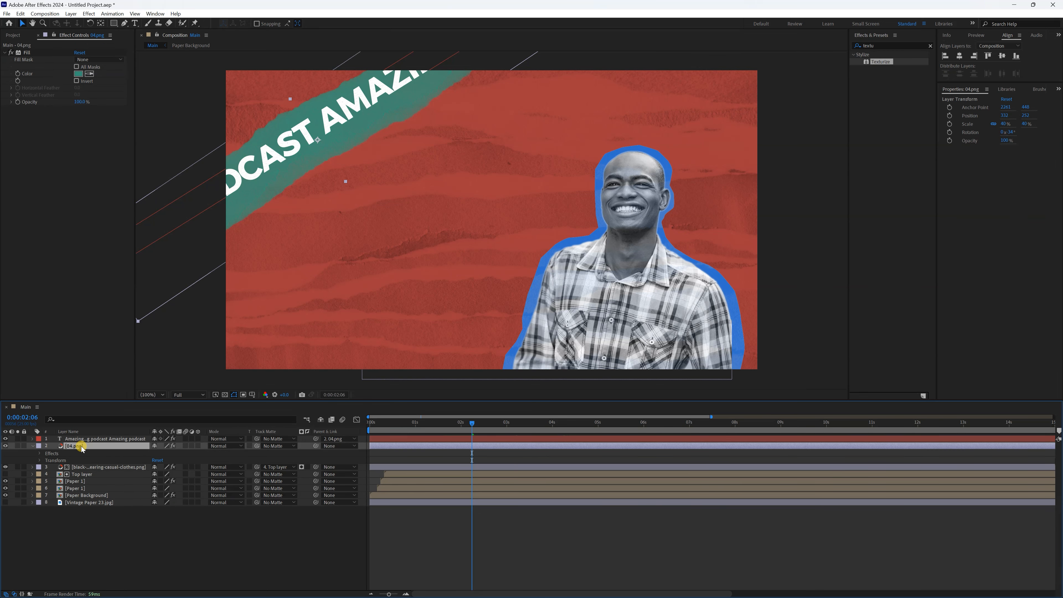
key(p)
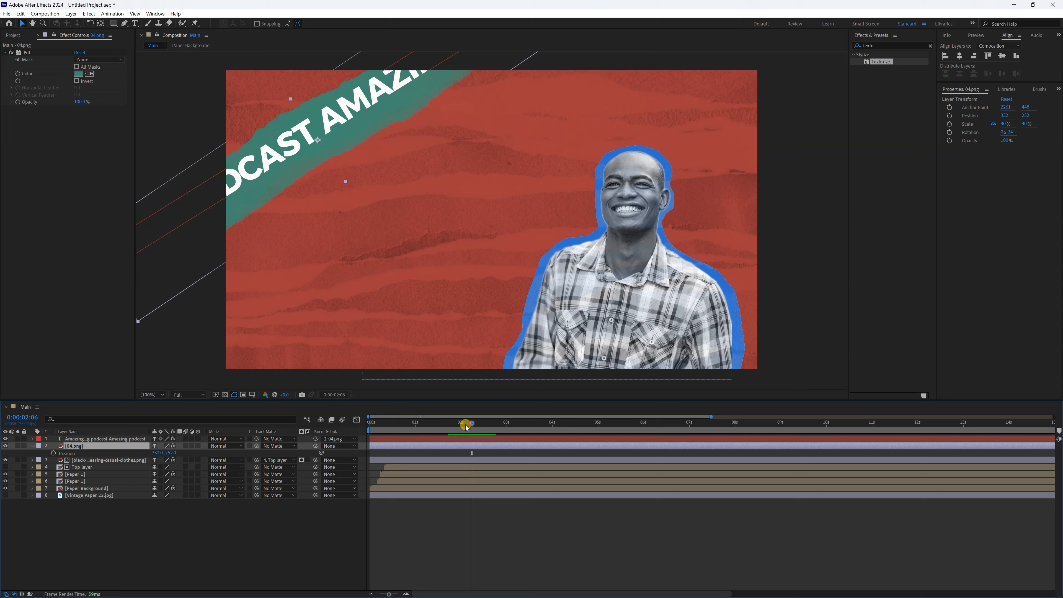
drag(467, 427, 411, 434)
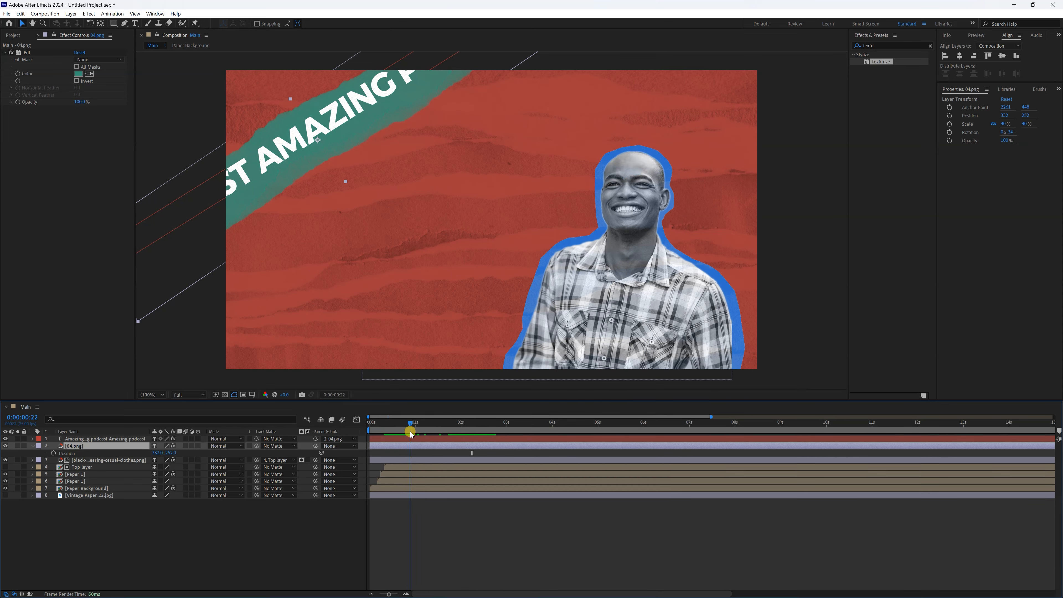
click(54, 453)
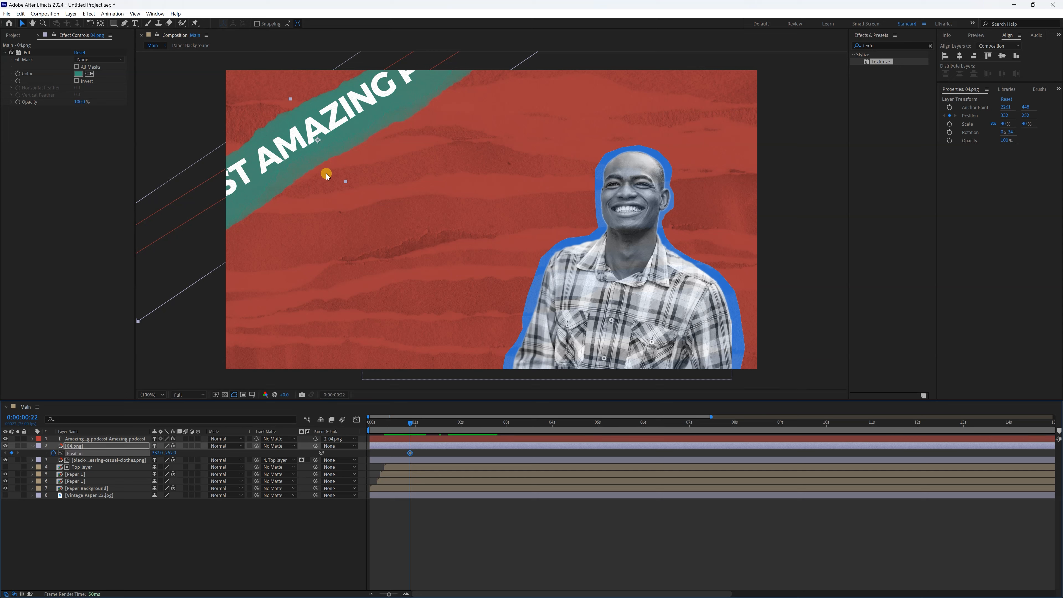
Animate the 04.png strip from Position -113, -69 outside the frame at 0:00:00:22 into the upper-left corner at 0:00:01:04
drag(306, 136, 177, 40)
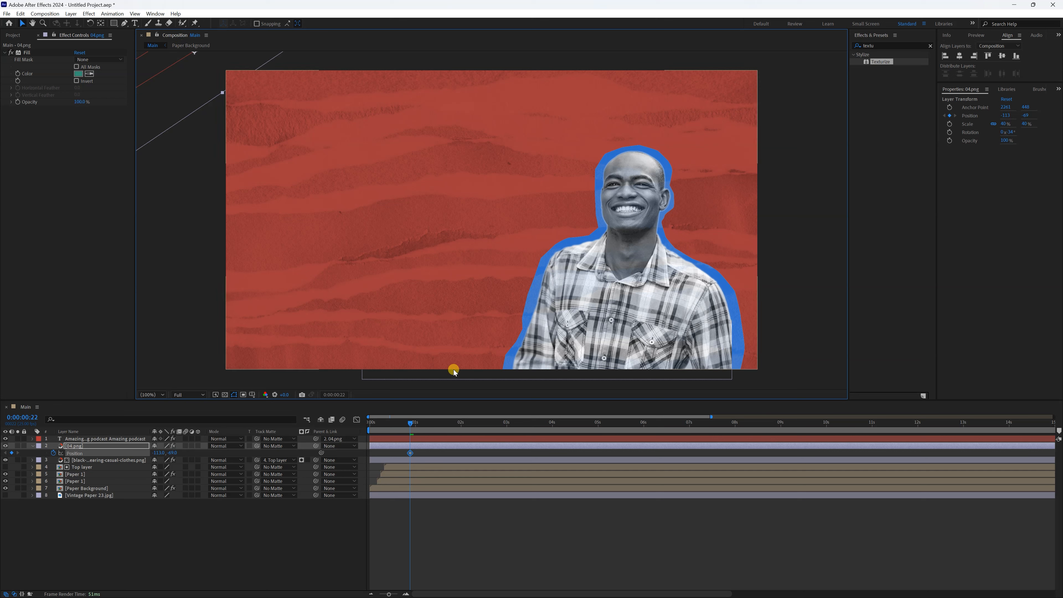
key(ctrl+shift+Right)
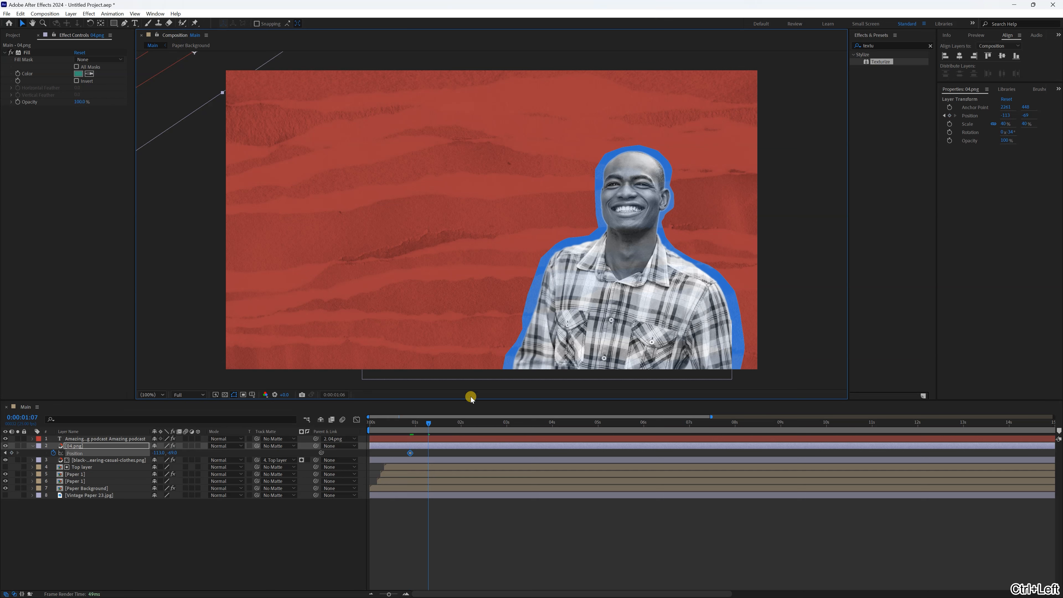
key(ctrl+Left)
key(ctrl+Left)
key(ctrl+Left)
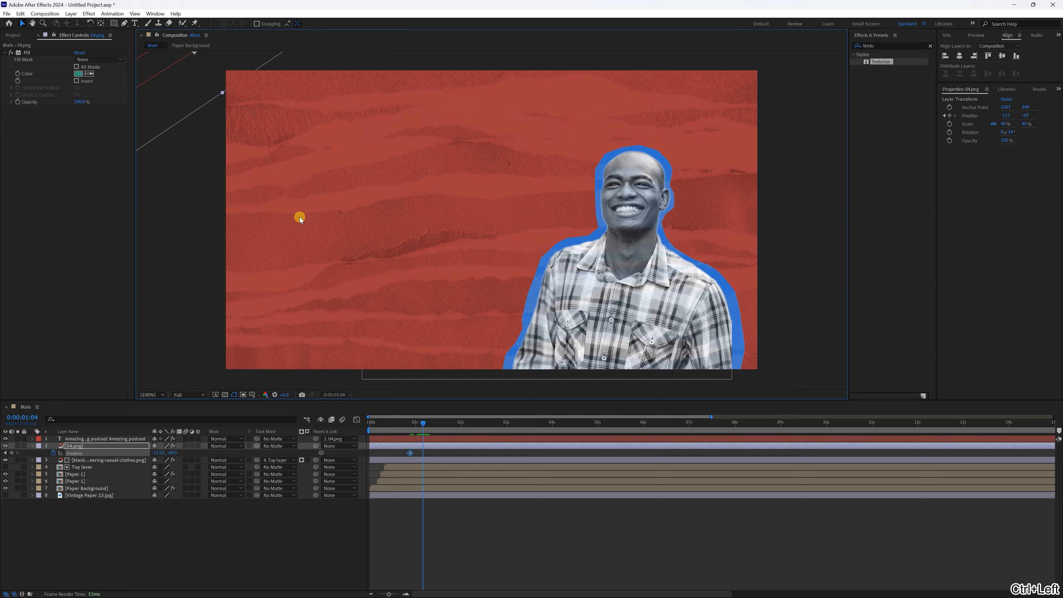
drag(182, 64, 323, 167)
At 0:00:01:07, shift the 04.png strip slightly back up and left to settle its overshoot
key(ctrl+Right)
key(ctrl+Right)
key(ctrl+Right)
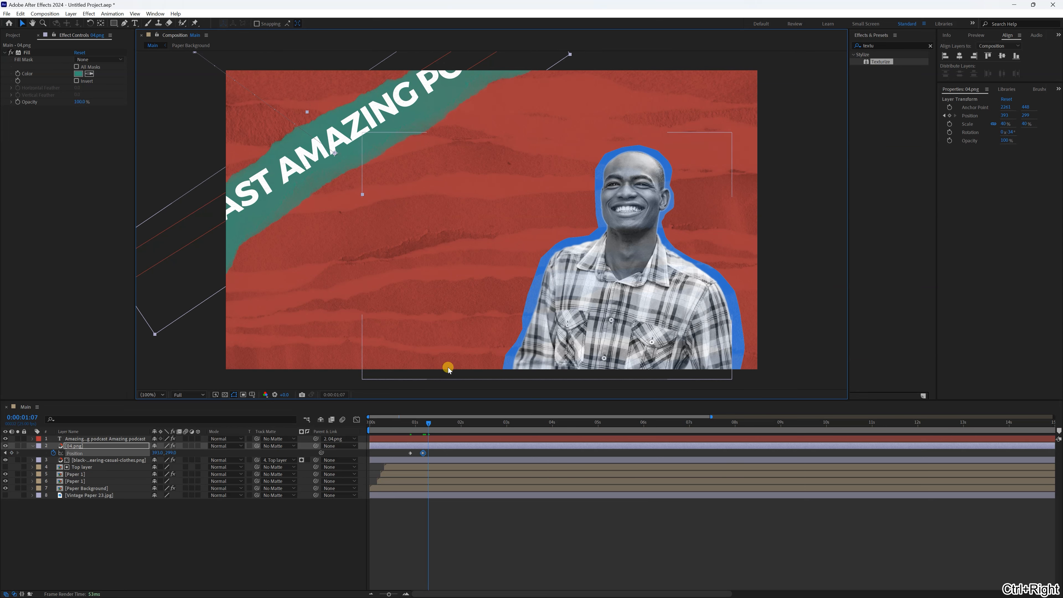
drag(331, 144, 314, 127)
Apply Easy Ease to the strip's three Position keyframes, then preview the motion and collapse the layer
drag(435, 449, 401, 459)
right_click(409, 452)
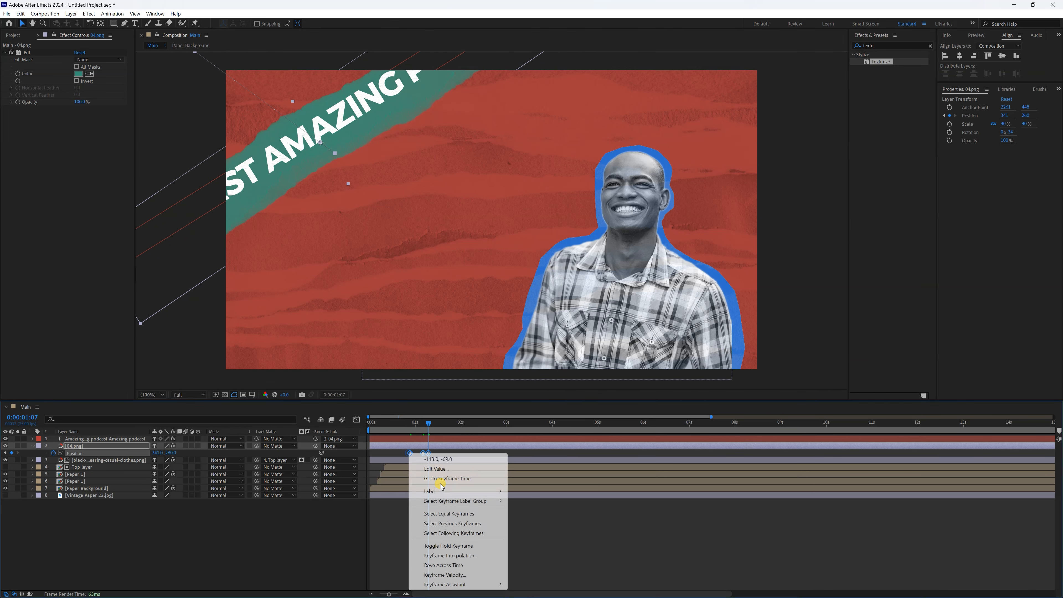
mouse_move(496, 585)
click(531, 526)
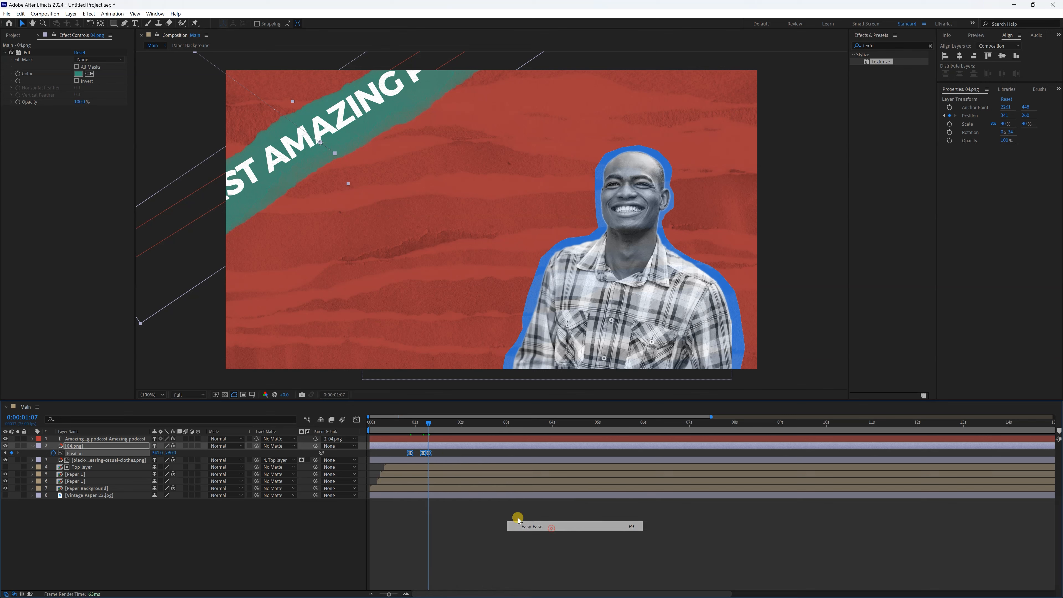
drag(415, 423, 452, 428)
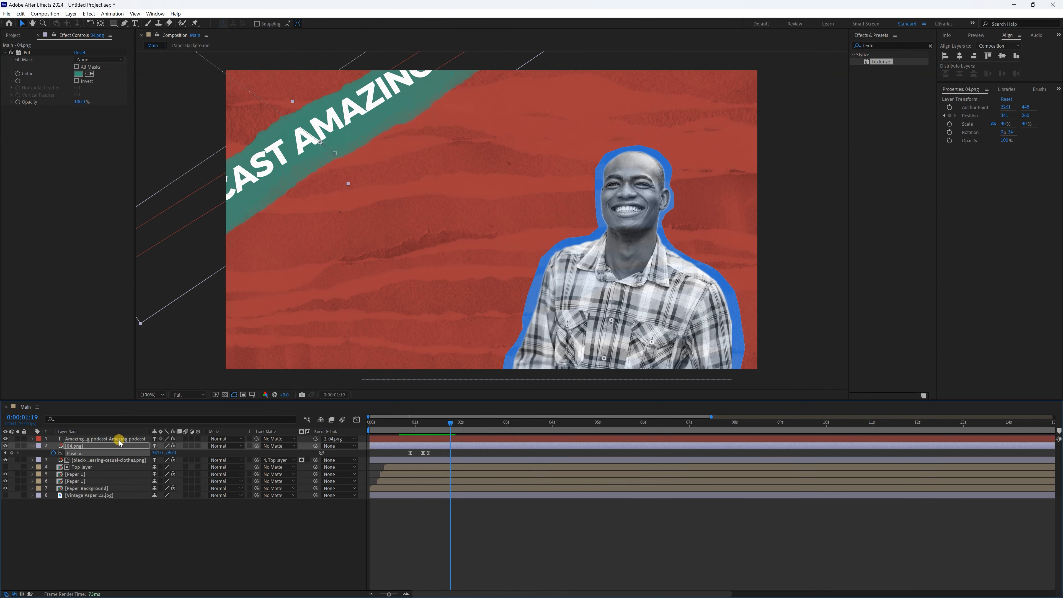
click(32, 446)
Create a two-line text layer reading "NAME here" on the open area beside the man
click(190, 526)
key(ctrl+t)
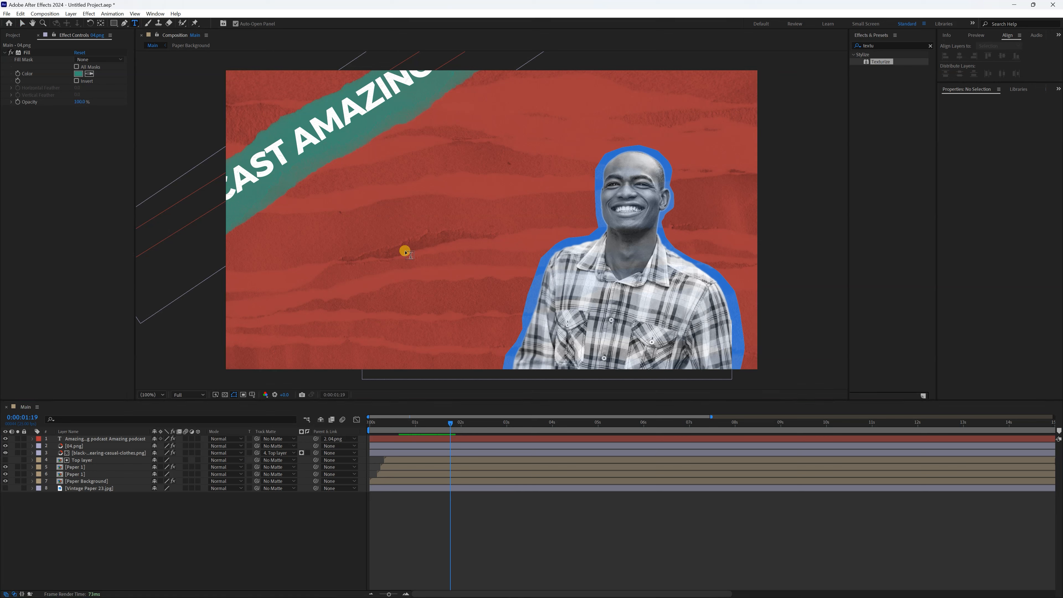
click(334, 232)
text(NAME)
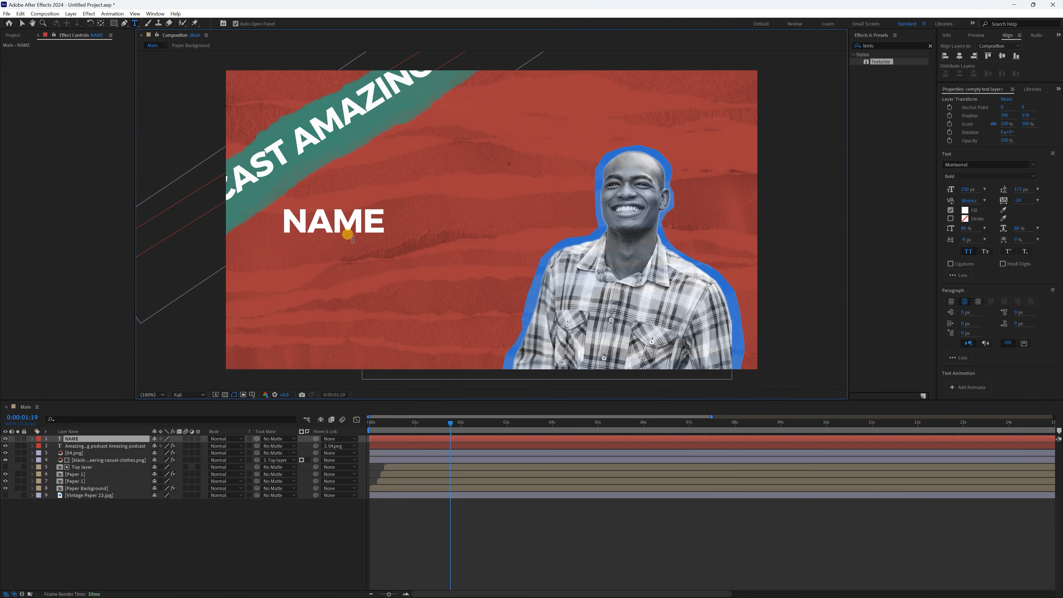
key(Return)
text(here)
Set the "NAME here" text's font size to 250 px
click(965, 189)
text(250)
key(Return)
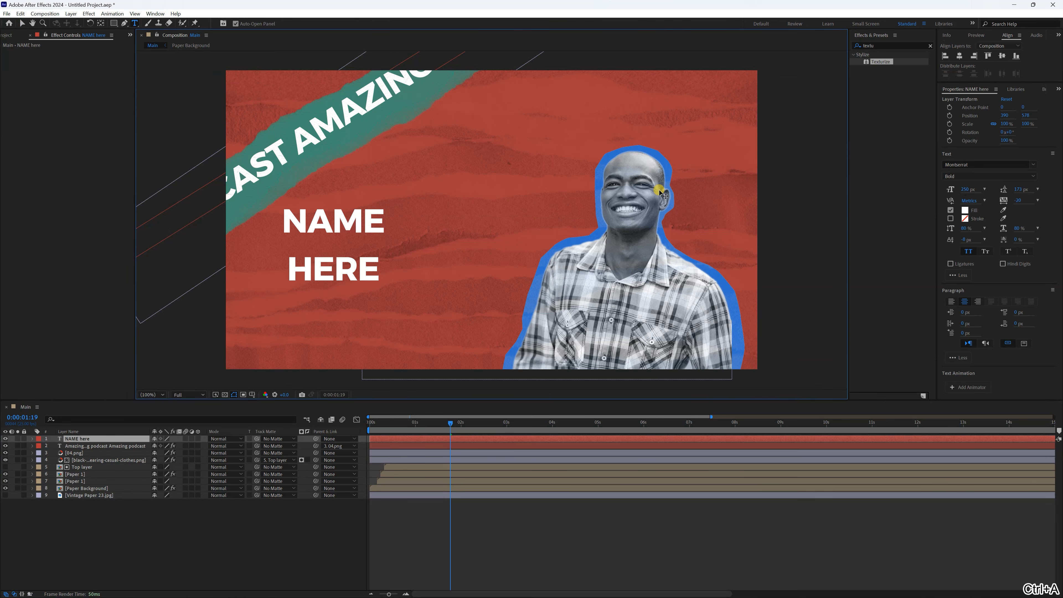
key(v)
click(966, 189)
text(250)
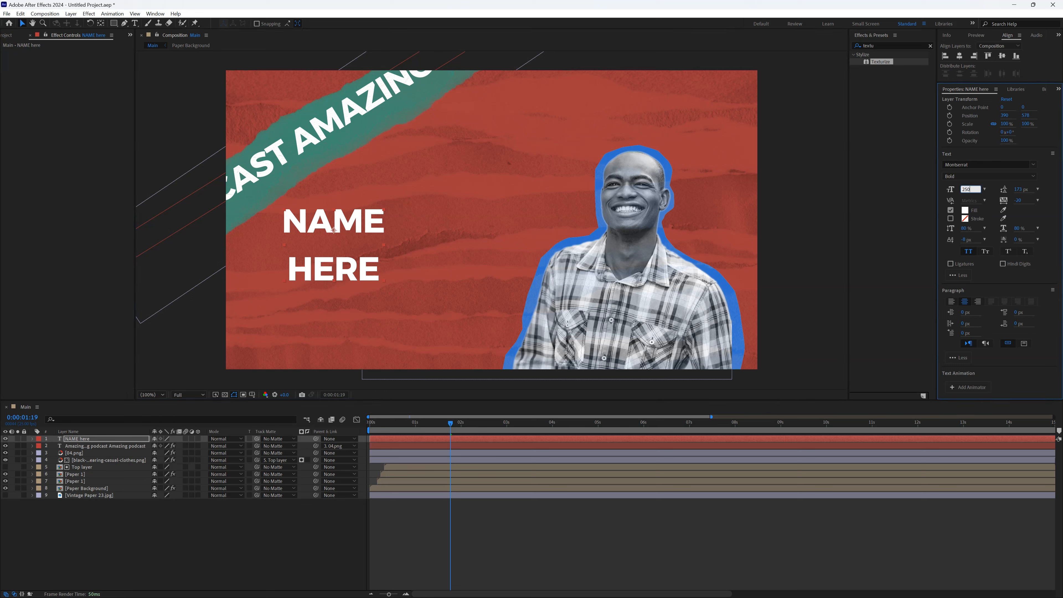
key(Return)
Move the "NAME here" text between the teal strip and the man, and tilt it slightly counterclockwise
drag(351, 233, 412, 249)
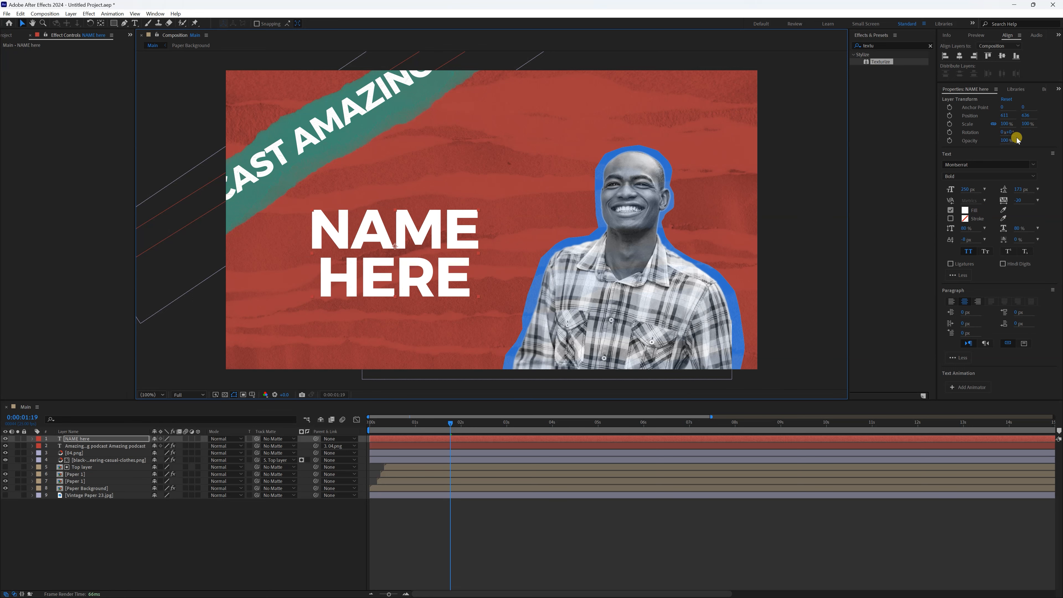
click(1010, 132)
key(Down)
key(Down)
click(434, 538)
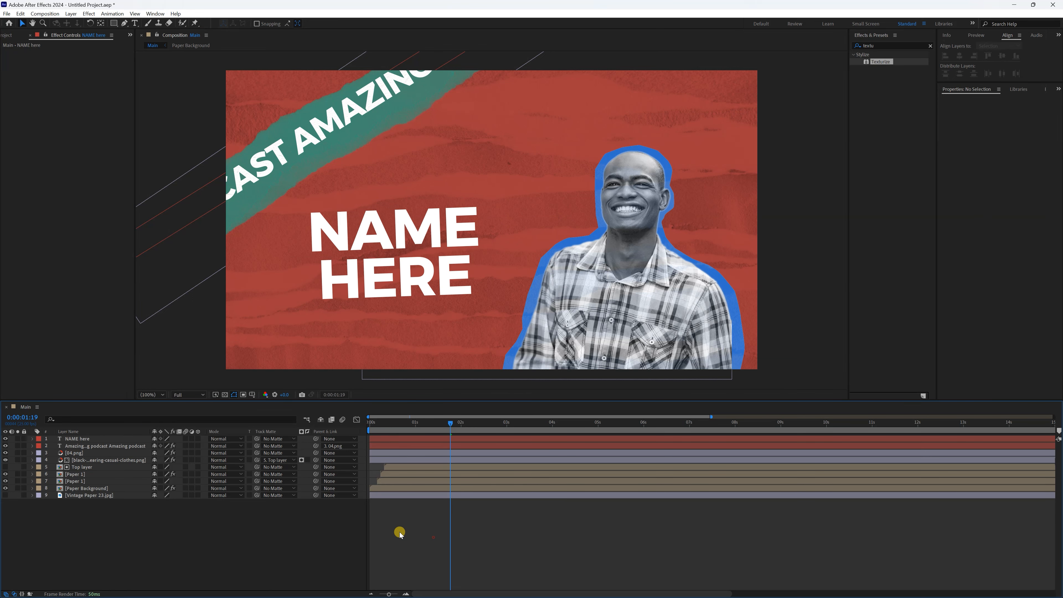
Add a Position text animator to "NAME here", start the layer at 0:00:01:07 and keyframe the animator's Position there
click(32, 439)
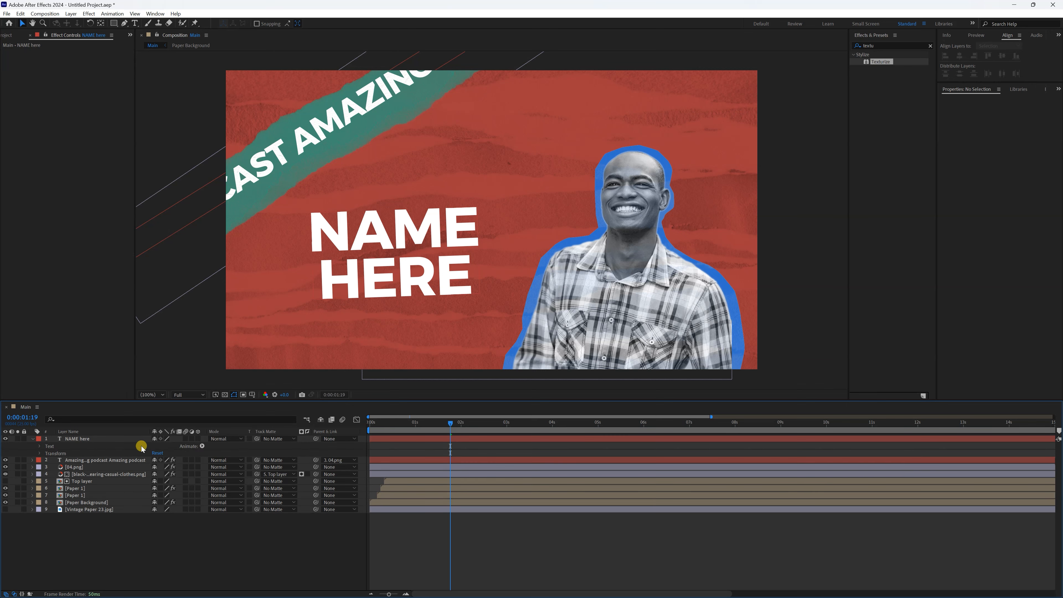
click(203, 446)
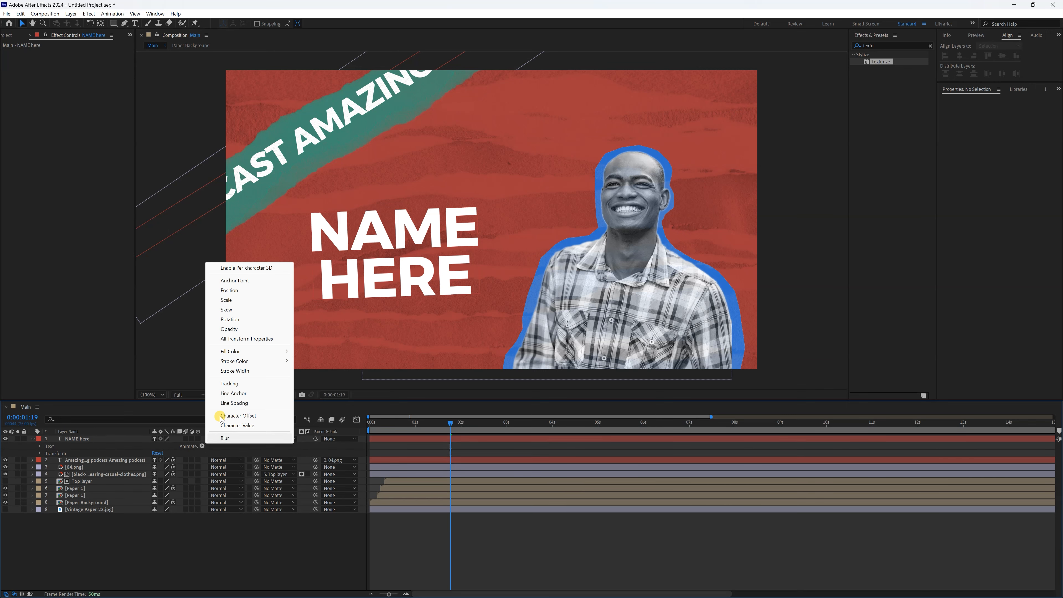
click(260, 290)
mouse_move(419, 426)
mouse_down()
mouse_move(434, 427)
mouse_move(404, 427)
mouse_move(431, 442)
mouse_up()
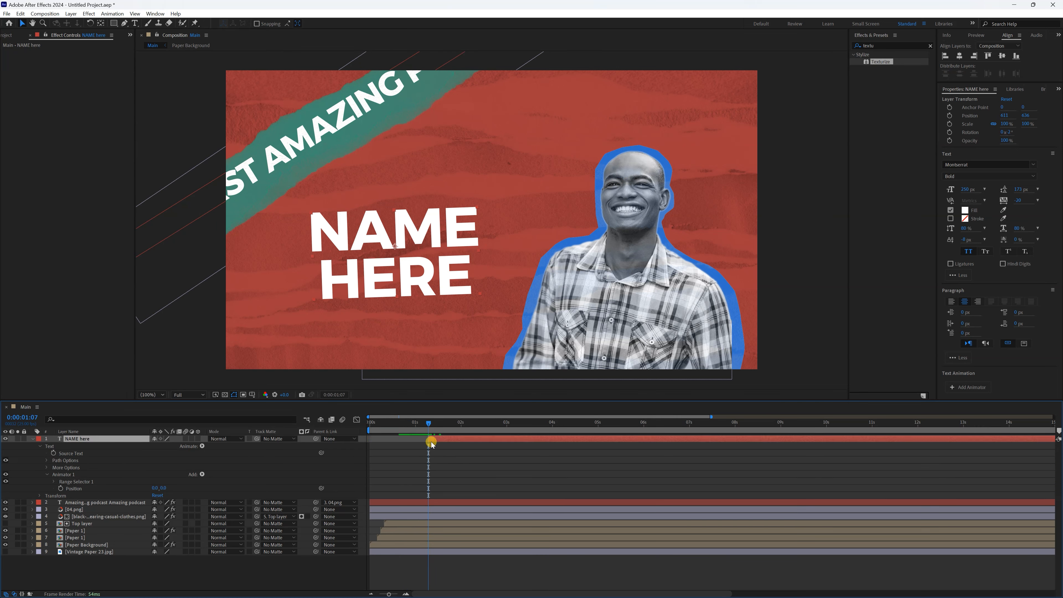
click(60, 488)
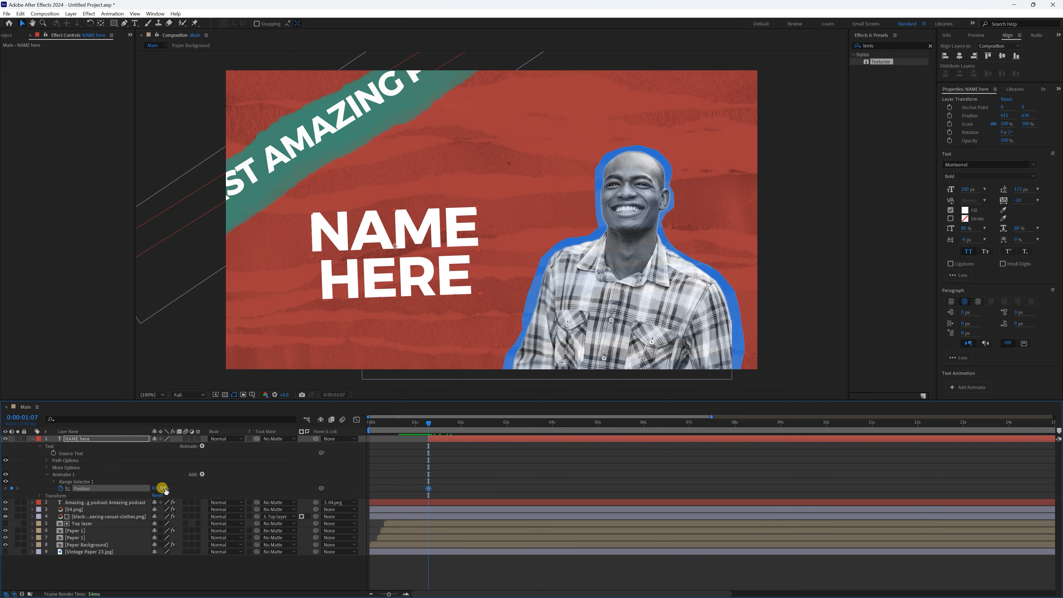
Keyframe the animator's vertical Position offset at about 225 px at 0:00:01:07 and about 60 px at 0:00:01:17
drag(155, 488, 335, 524)
key(ctrl+z)
key(ctrl+shift+Right)
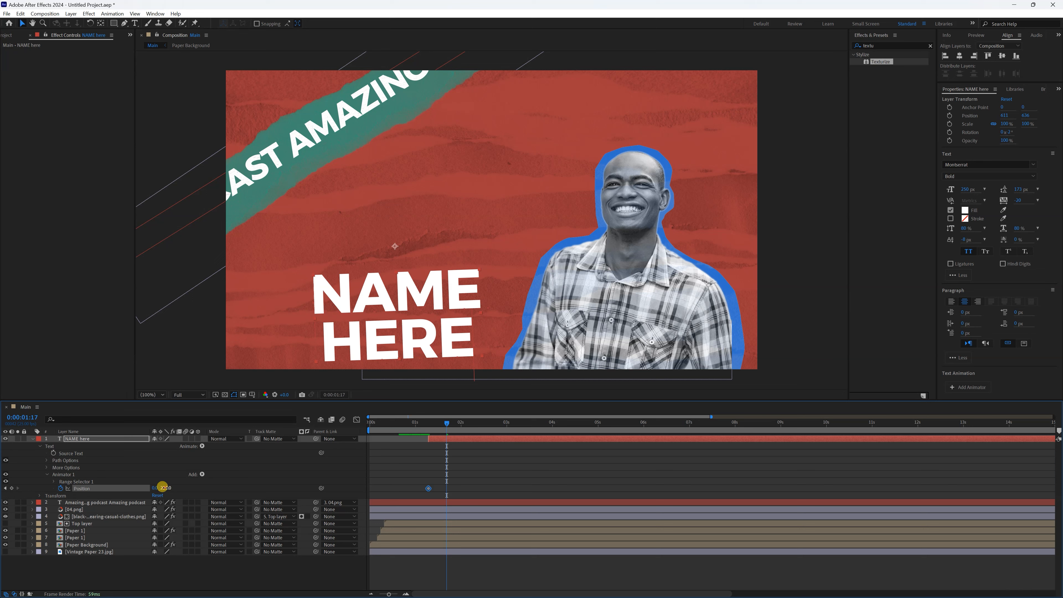
drag(134, 487, 99, 486)
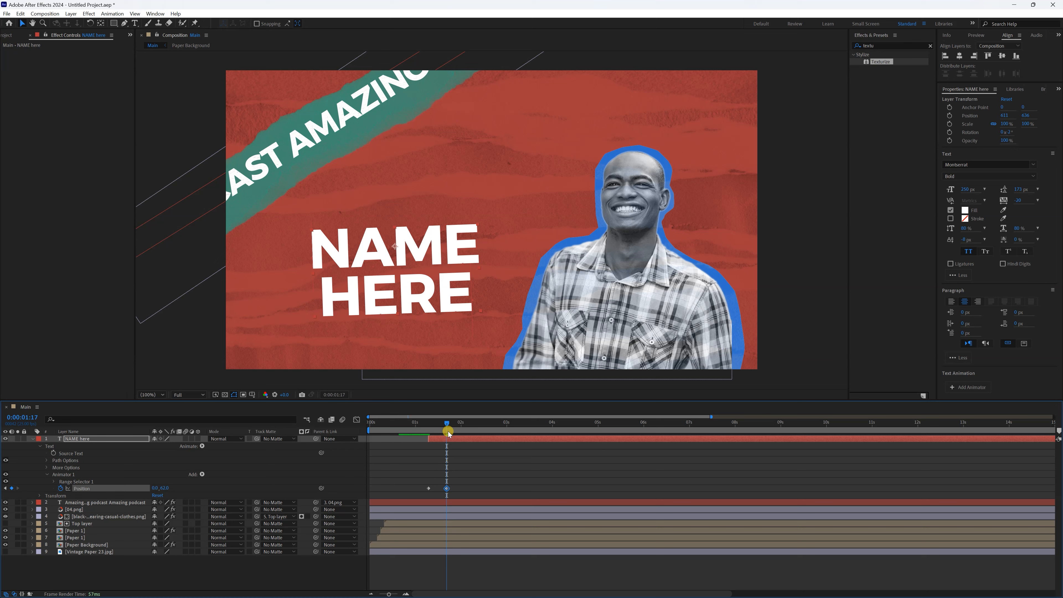
drag(448, 424, 428, 425)
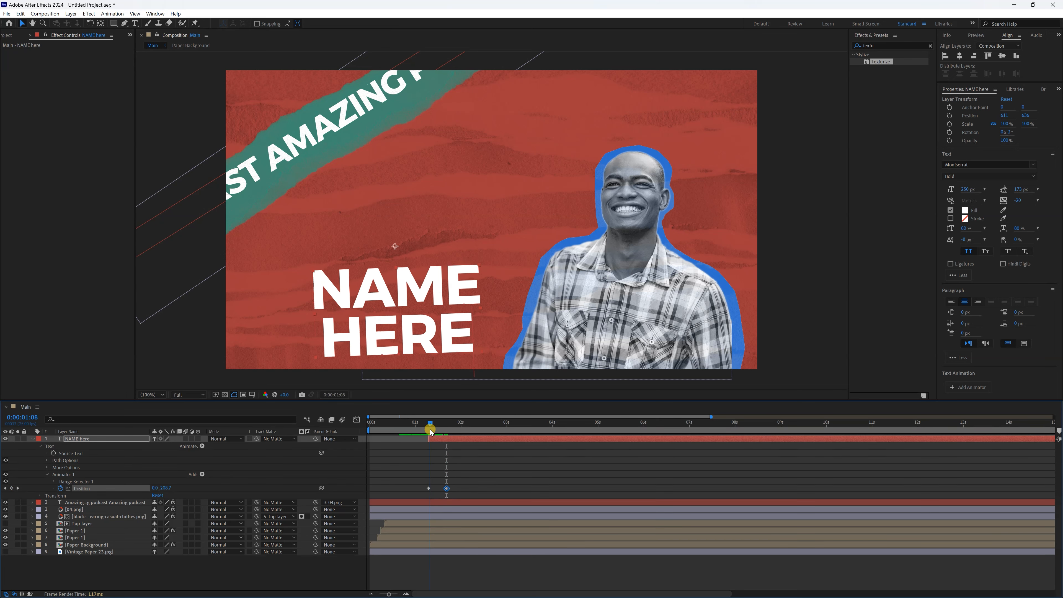
Add the Rotation and Opacity properties to the text's Animator 1
click(205, 475)
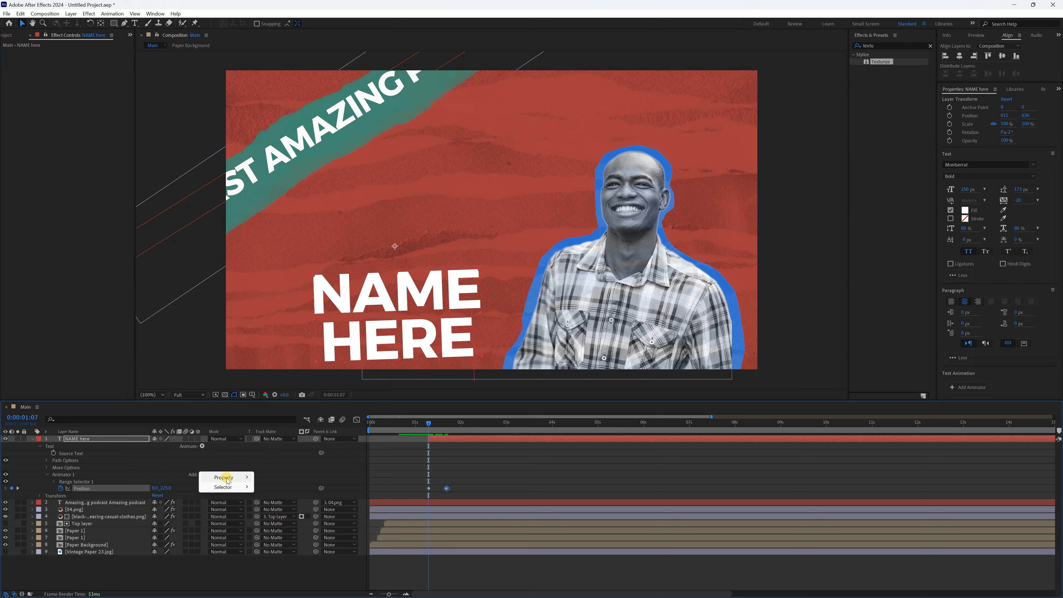
mouse_move(224, 477)
click(277, 358)
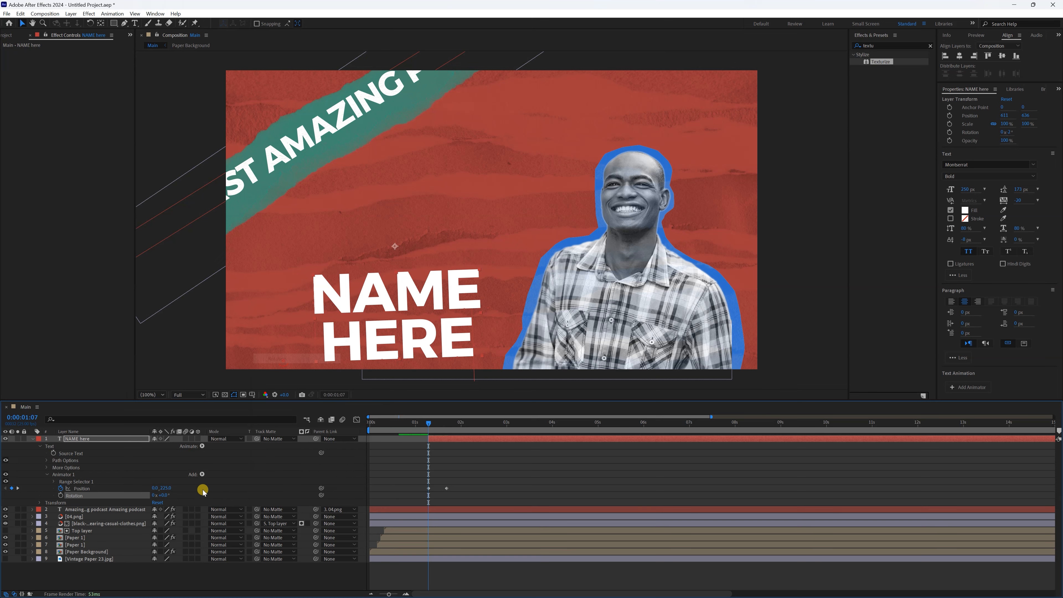
click(202, 474)
mouse_move(226, 477)
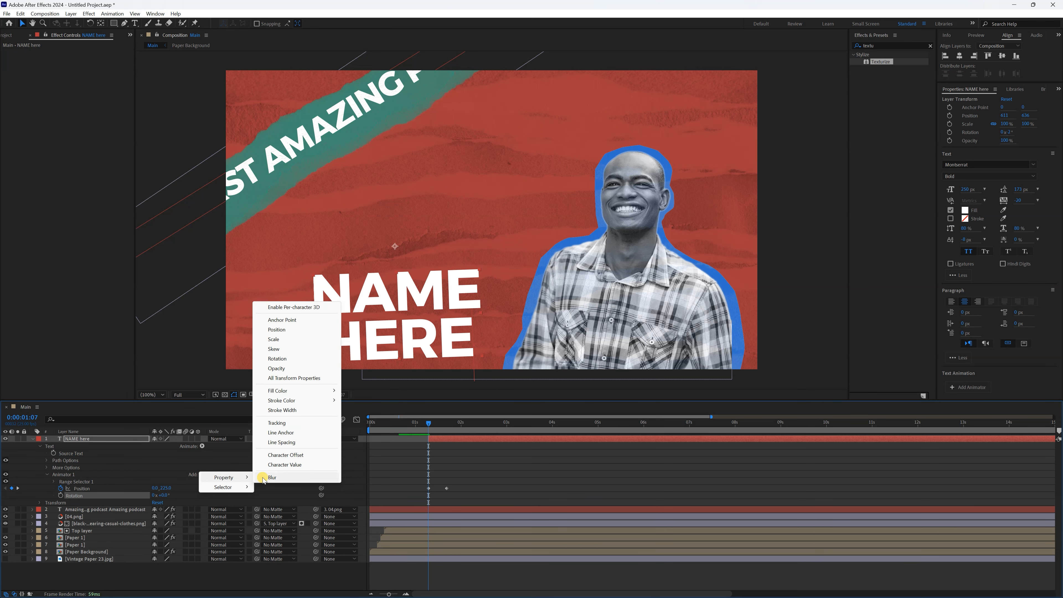
click(286, 370)
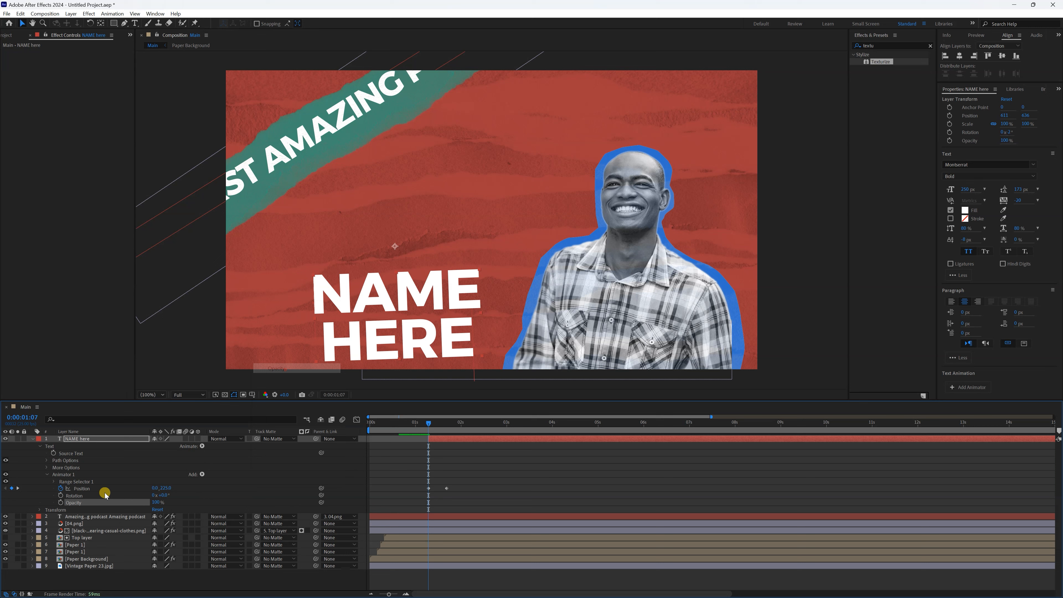
At 0:00:01:07, keyframe the animator's Rotation and Opacity, with Opacity at 0% and a rotated starting angle
click(61, 495)
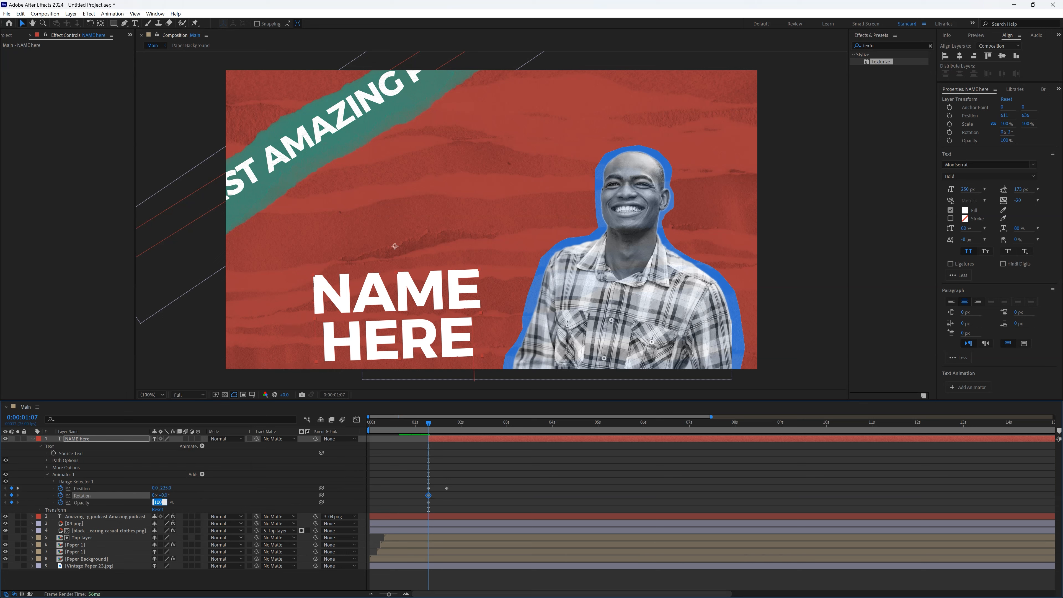
text(0)
key(Return)
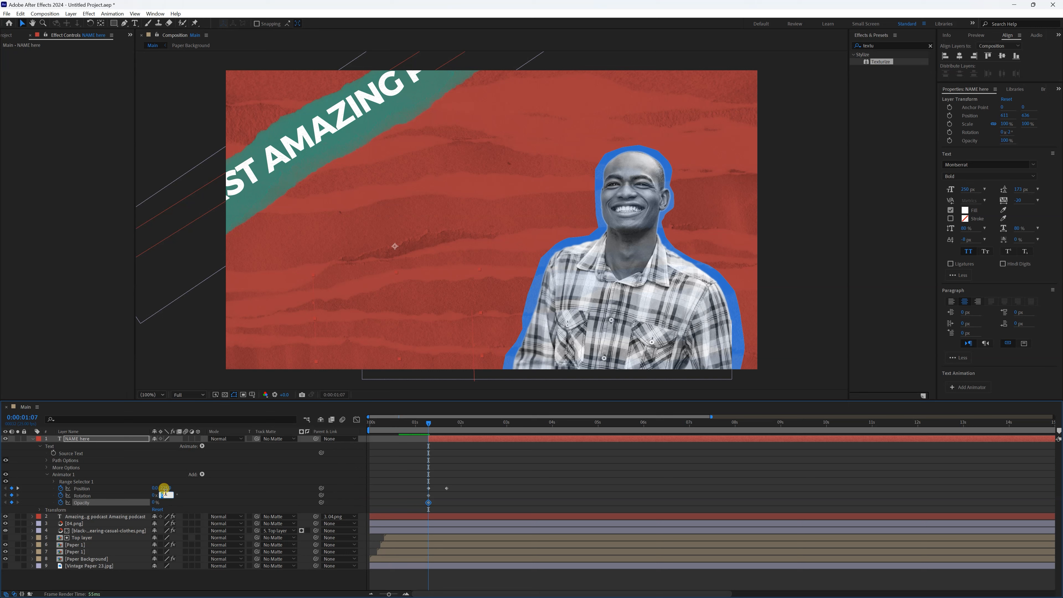
click(166, 495)
At 0:00:01:17, set the animator's Rotation to 0° and Opacity to 100%
key(ctrl+shift+Right)
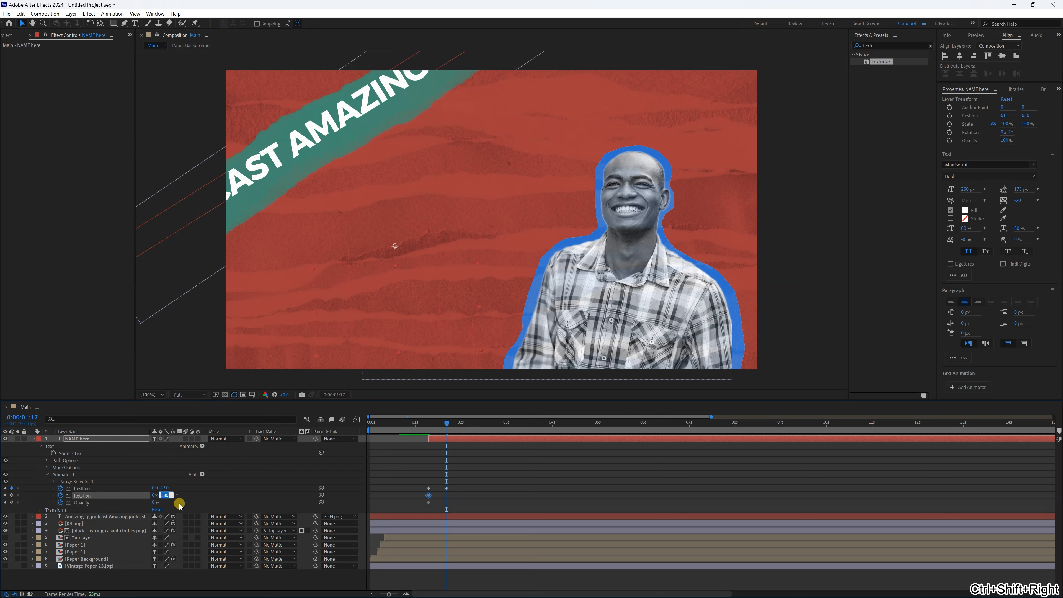
key(Return)
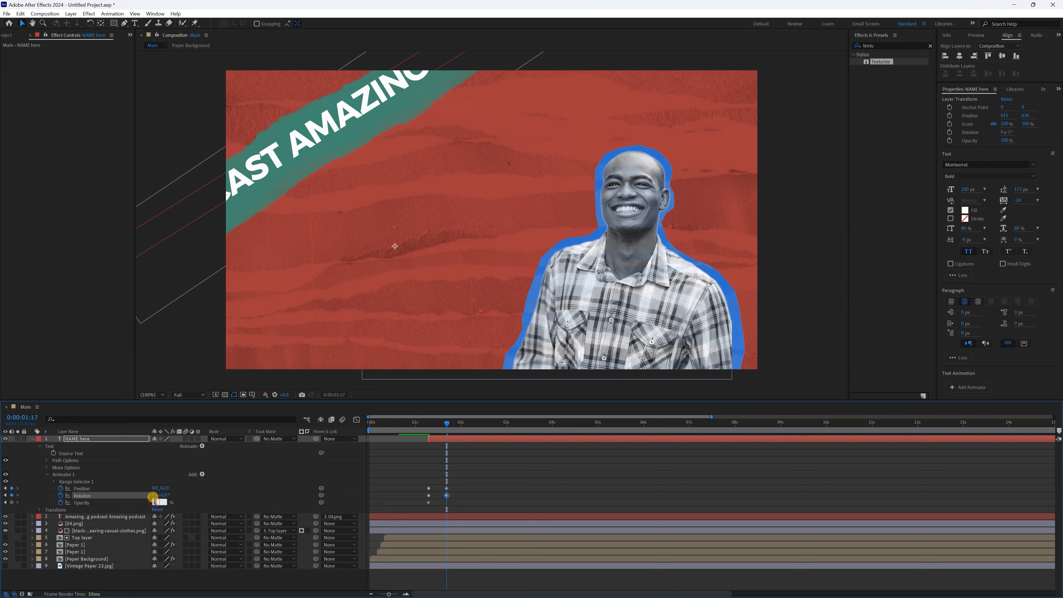
key(Return)
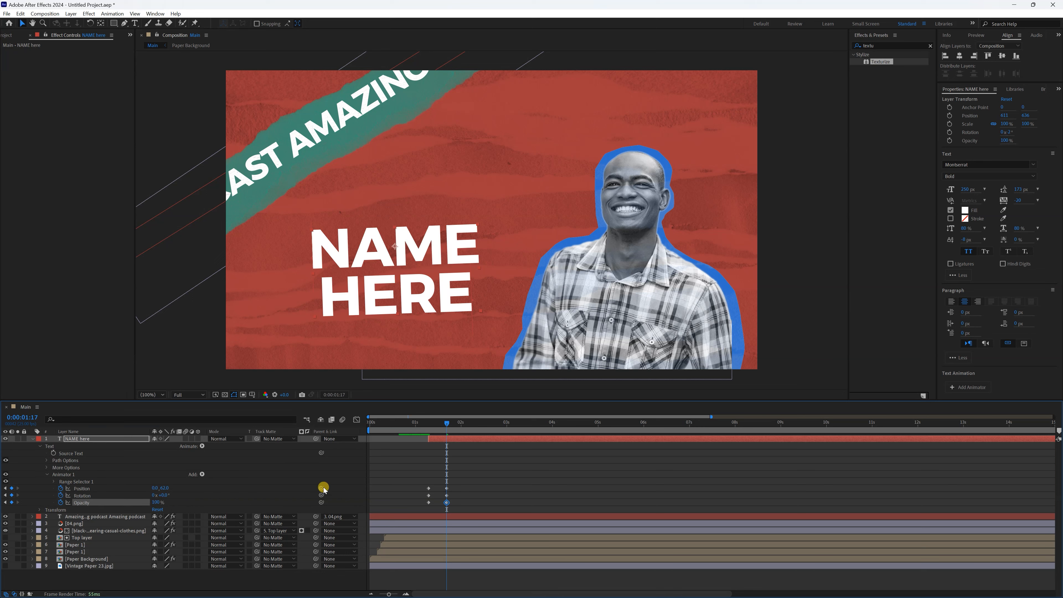
Add a Scale property to Animator 1 and keyframe it at 0% at 0:00:01:07
drag(437, 420, 430, 429)
click(125, 506)
click(202, 474)
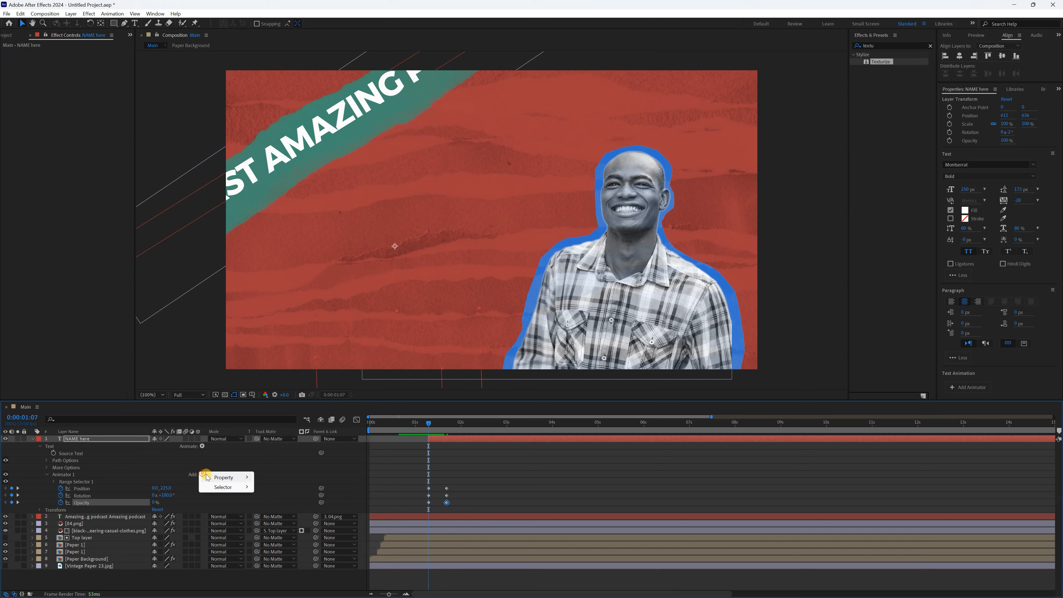
mouse_move(226, 478)
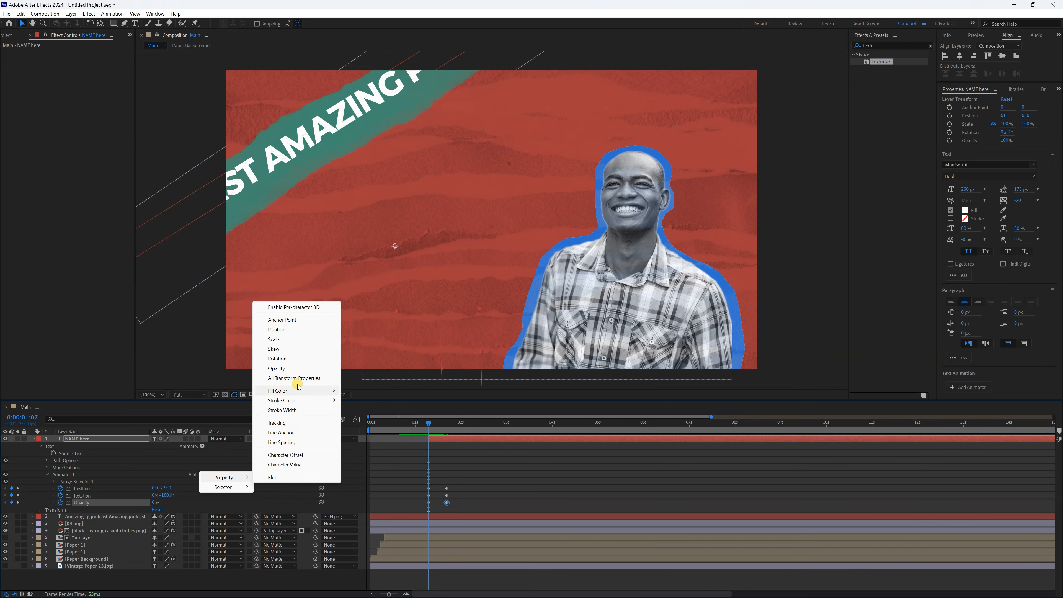
click(275, 339)
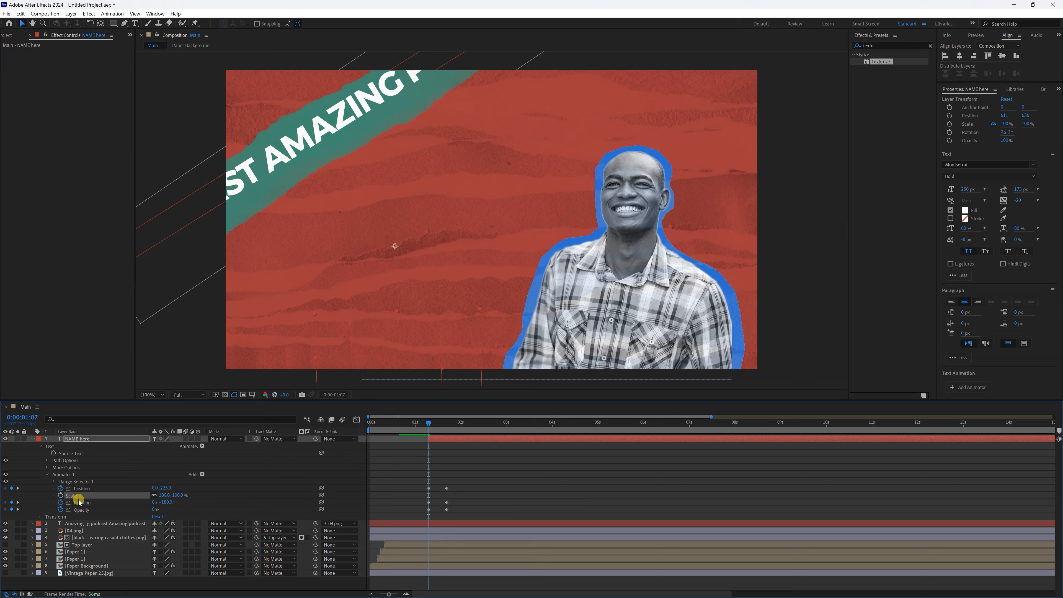
click(61, 495)
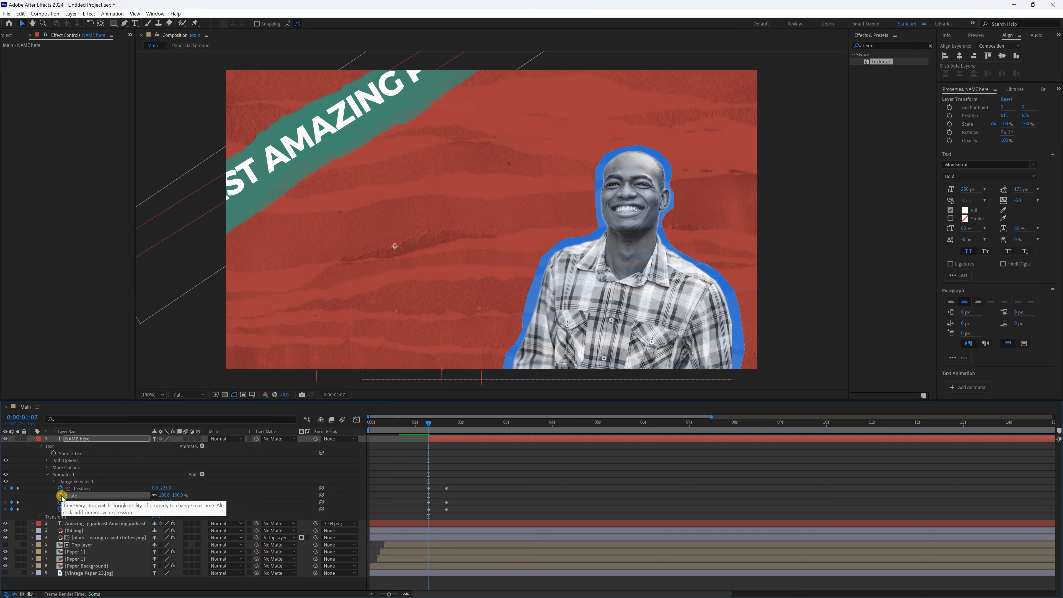
text(0)
key(Return)
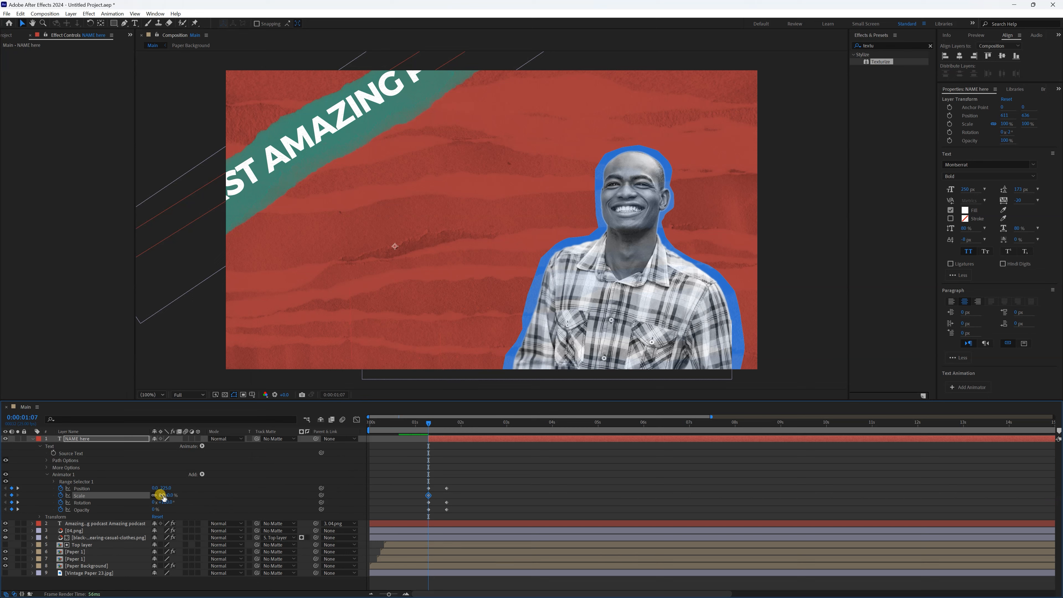
At 0:00:01:17, set the animator's Scale to 100% and preview the title's entrance
key(ctrl+shift+Right)
click(163, 495)
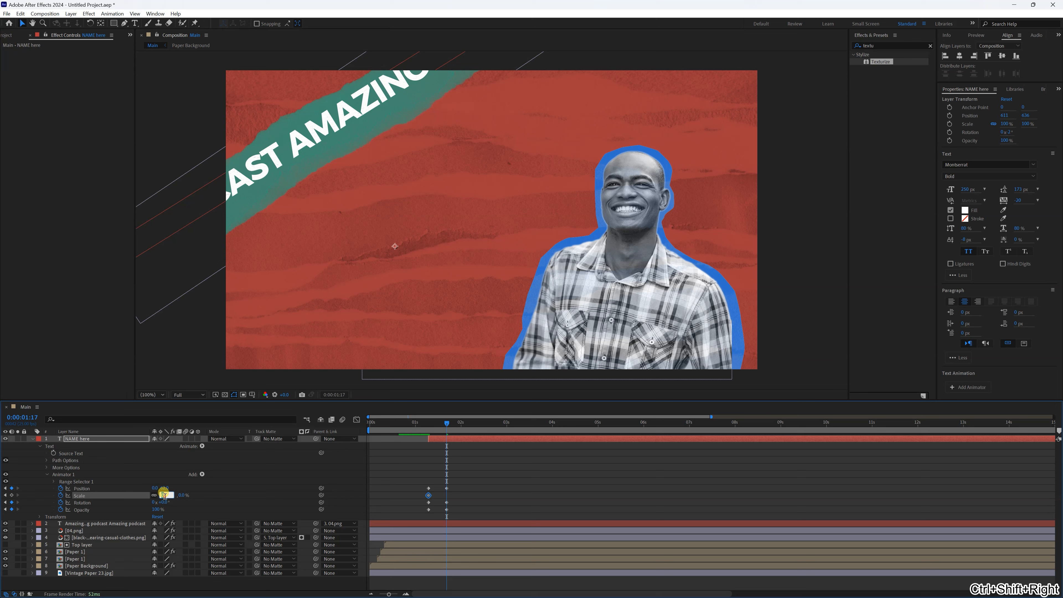
key(Return)
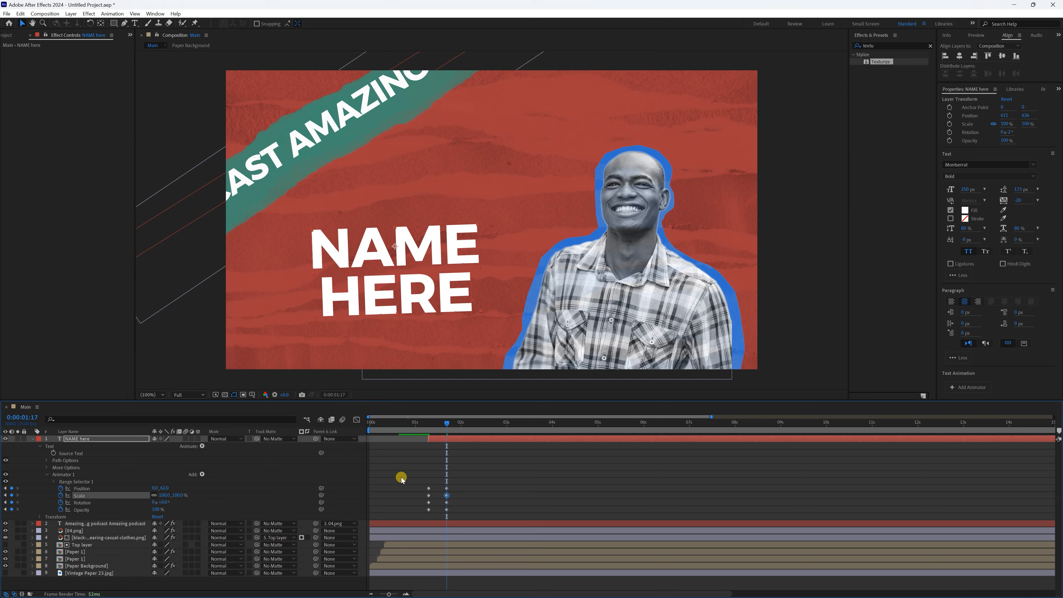
drag(426, 427, 421, 425)
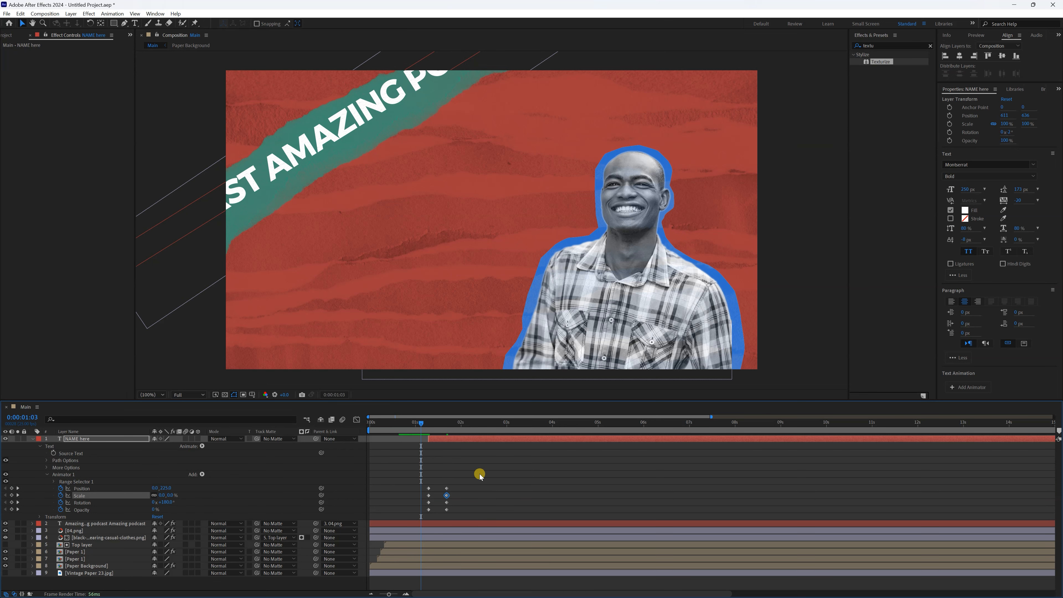
key(space)
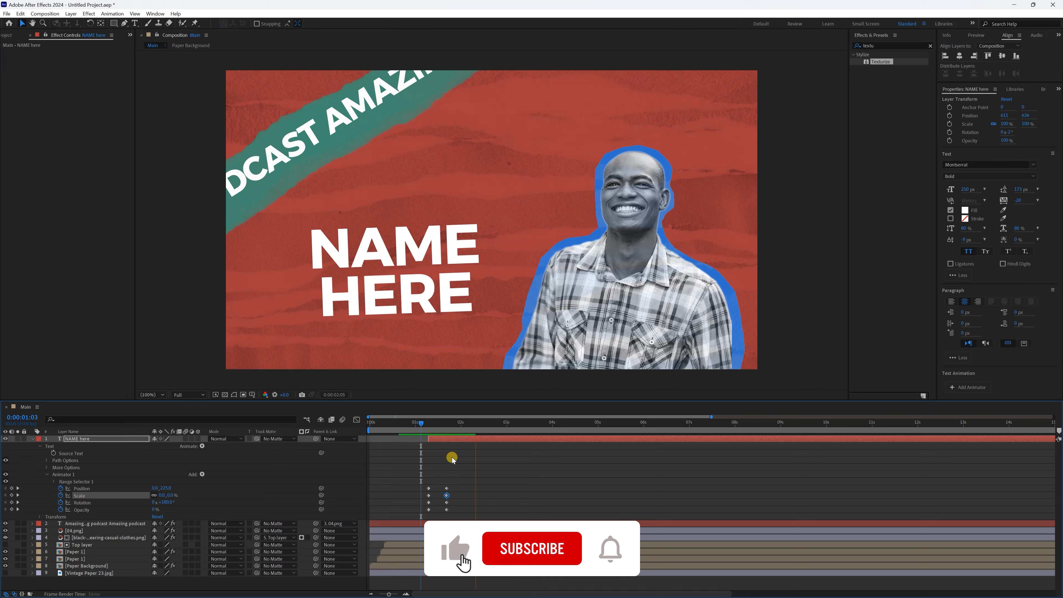
key(space)
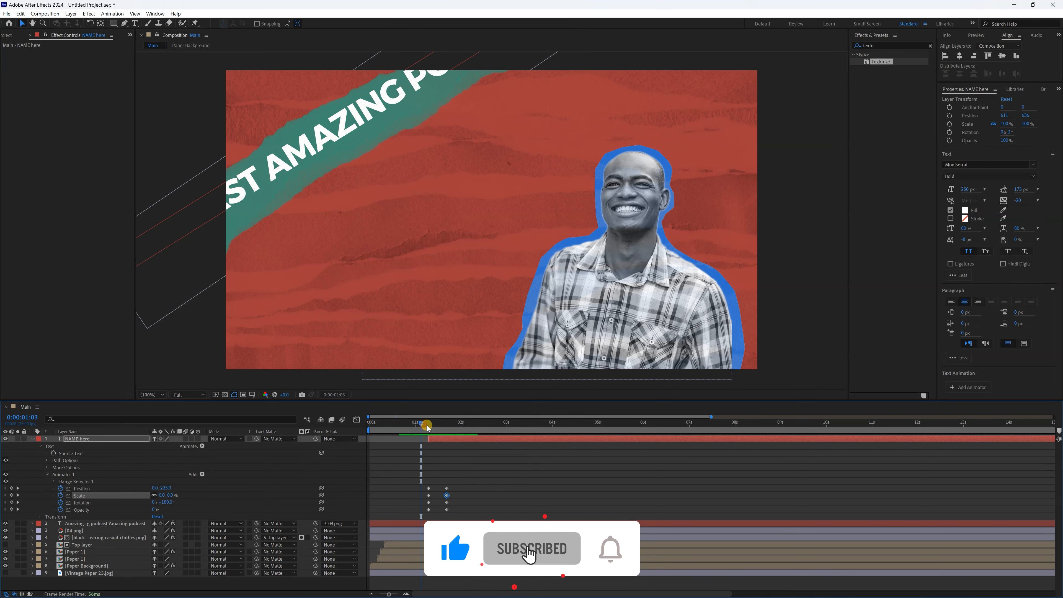
mouse_move(426, 427)
mouse_down()
mouse_move(447, 428)
mouse_move(424, 428)
mouse_up()
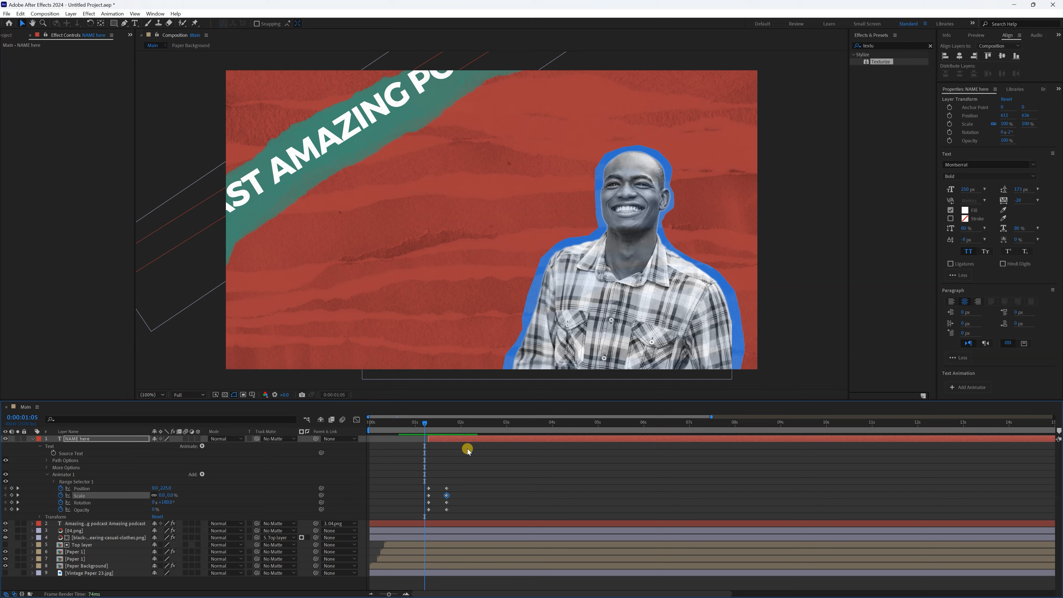
key(space)
click(462, 426)
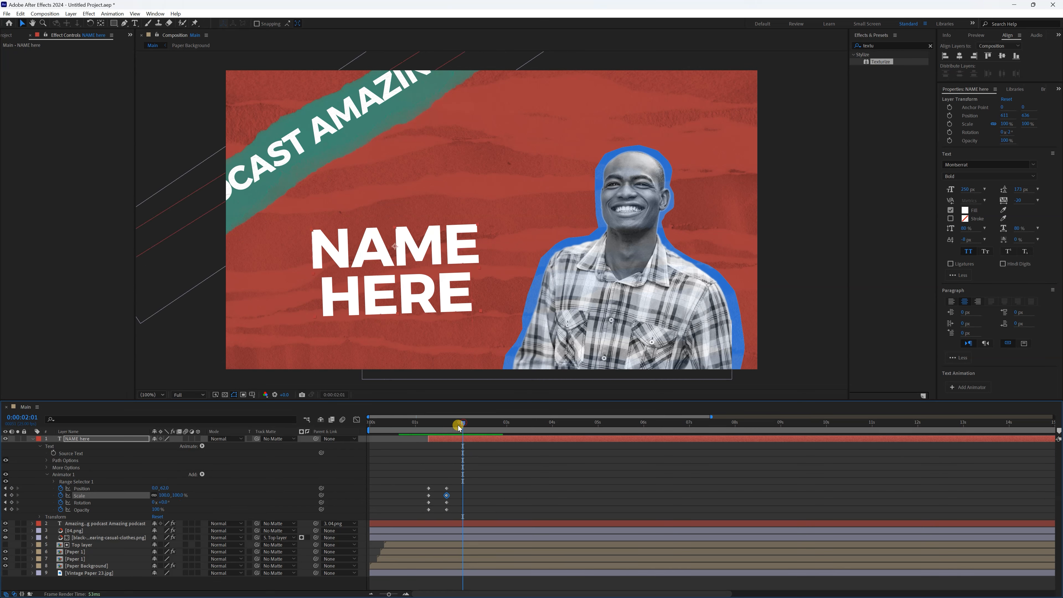
Add an intermediate Position keyframe shortly before 0:00:01:17 with a vertical value of 0, and play back the title
drag(458, 426, 426, 426)
click(166, 488)
text(0)
key(Return)
key(space)
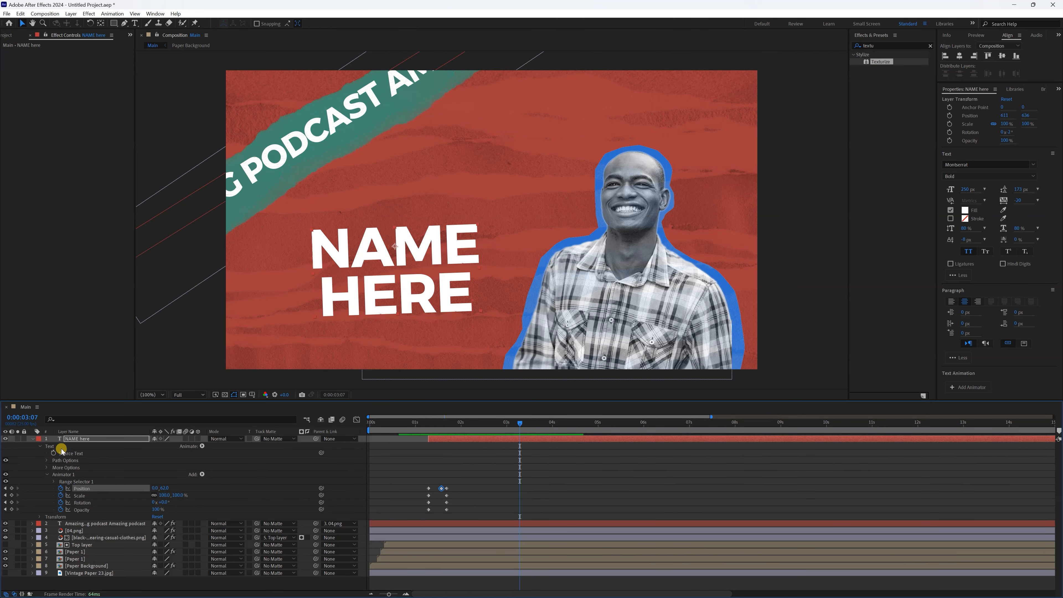
Add the expression wiggle(2,5) to the NAME here layer's Position and copy the expression text
click(34, 439)
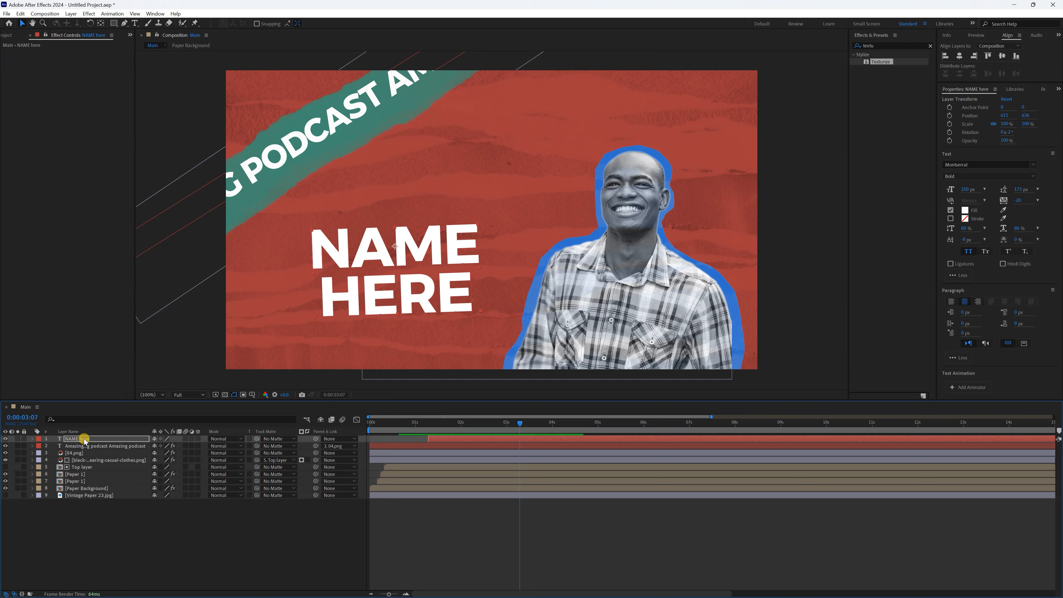
key(p)
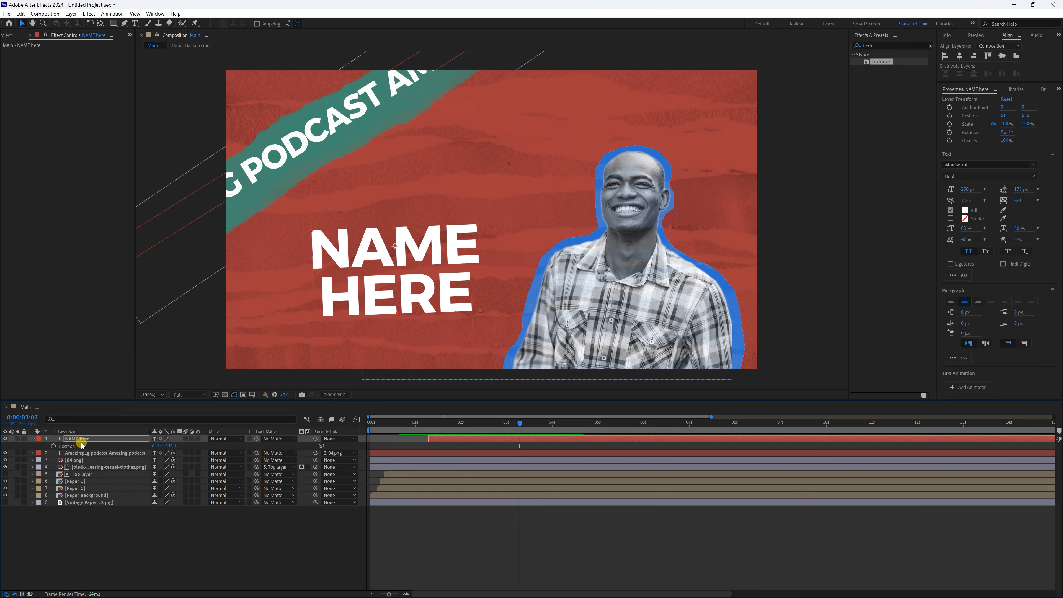
alt+click(54, 445)
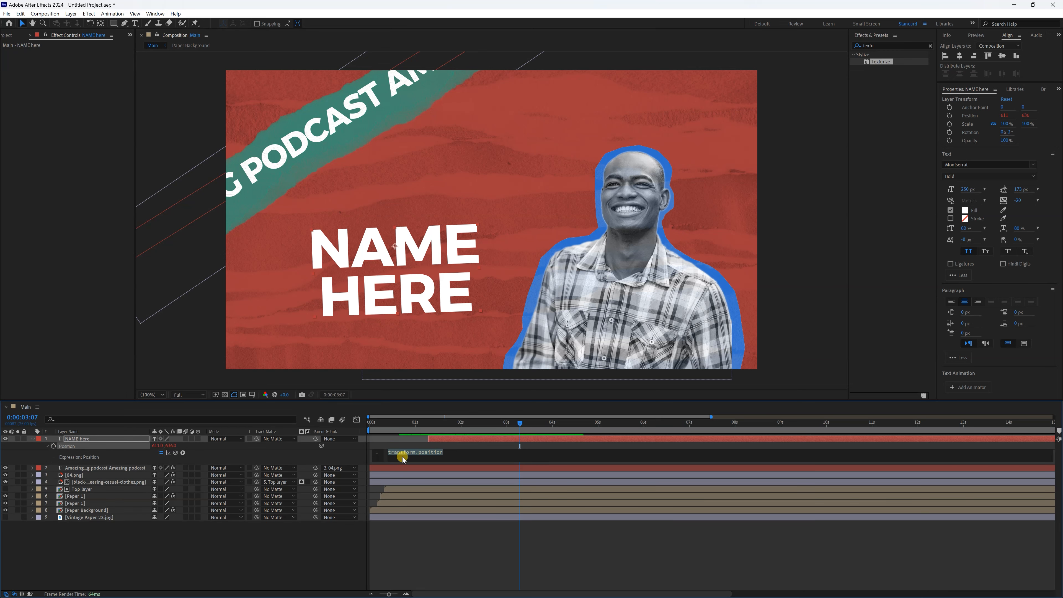
text(wig)
key(Return)
key(ctrl+a)
key(ctrl+c)
key(KP_Enter)
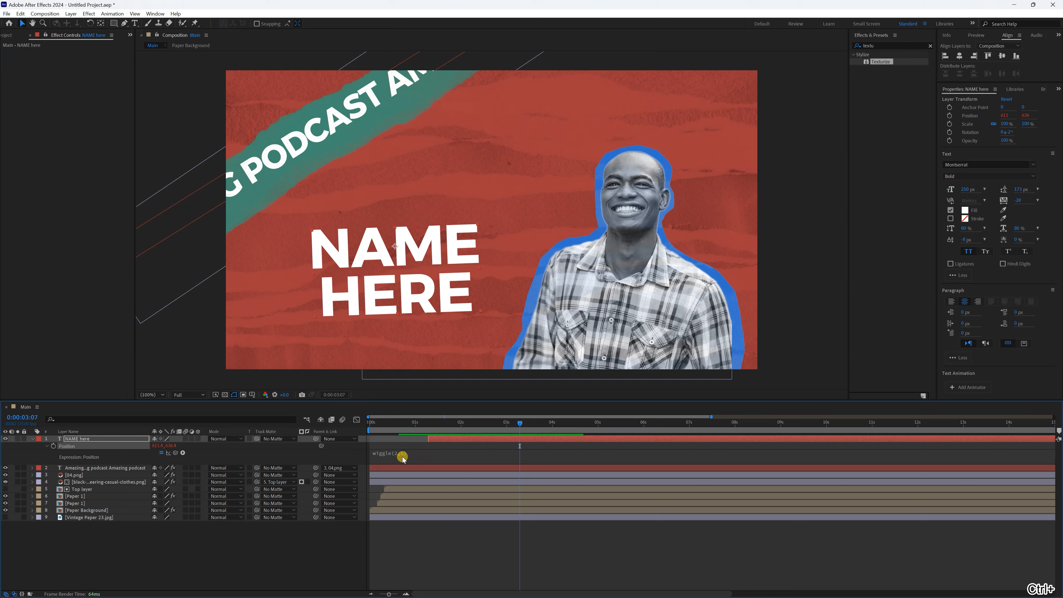
Pre-compose the man's photo, Top layer and both Paper 1 layers into a composition named Person 1
click(101, 482)
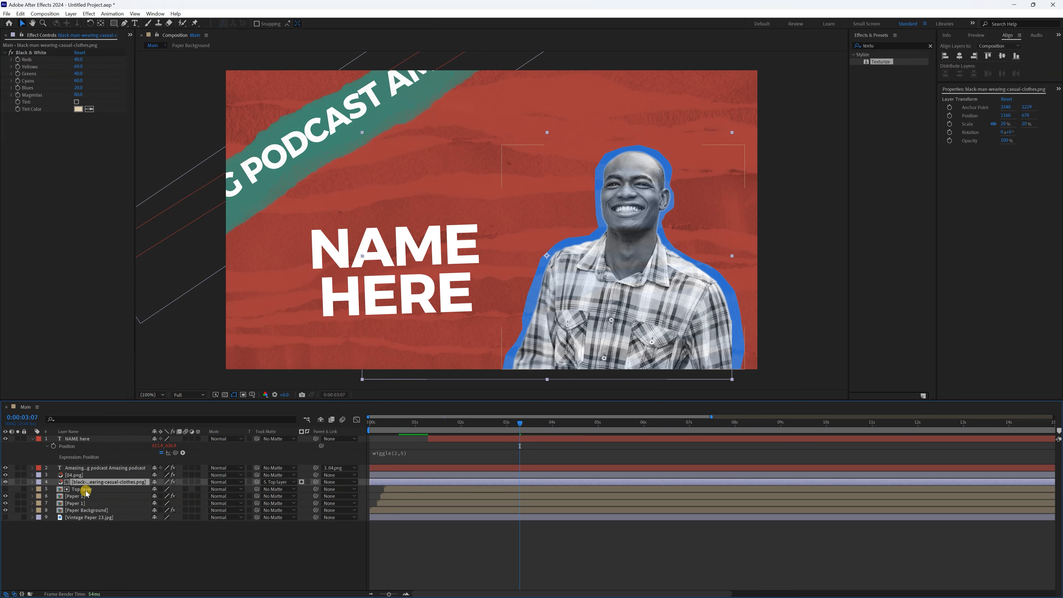
ctrl+click(83, 489)
ctrl+click(83, 496)
ctrl+click(83, 503)
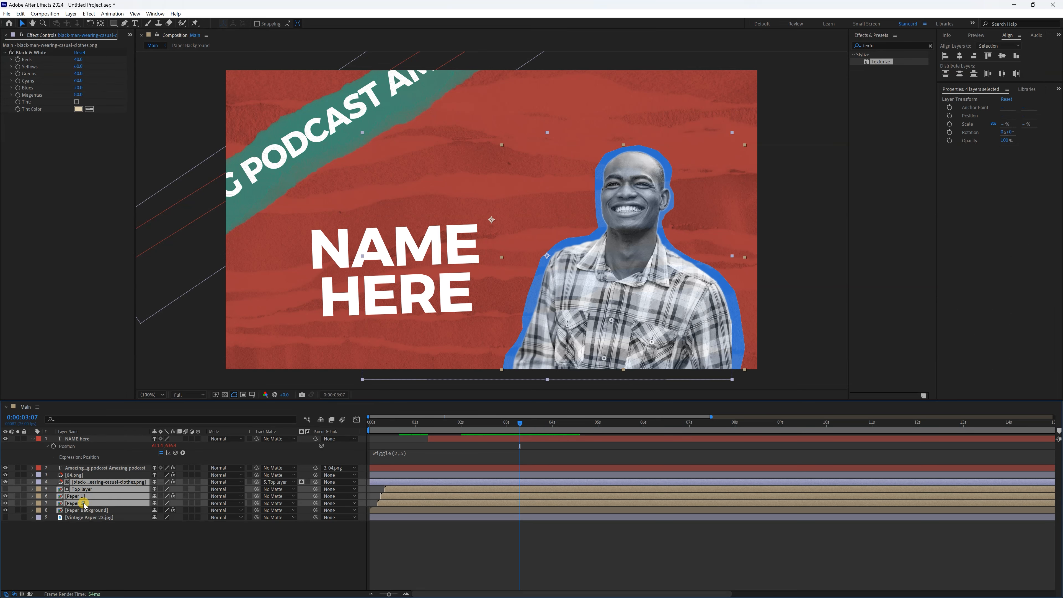
right_click(84, 504)
click(139, 446)
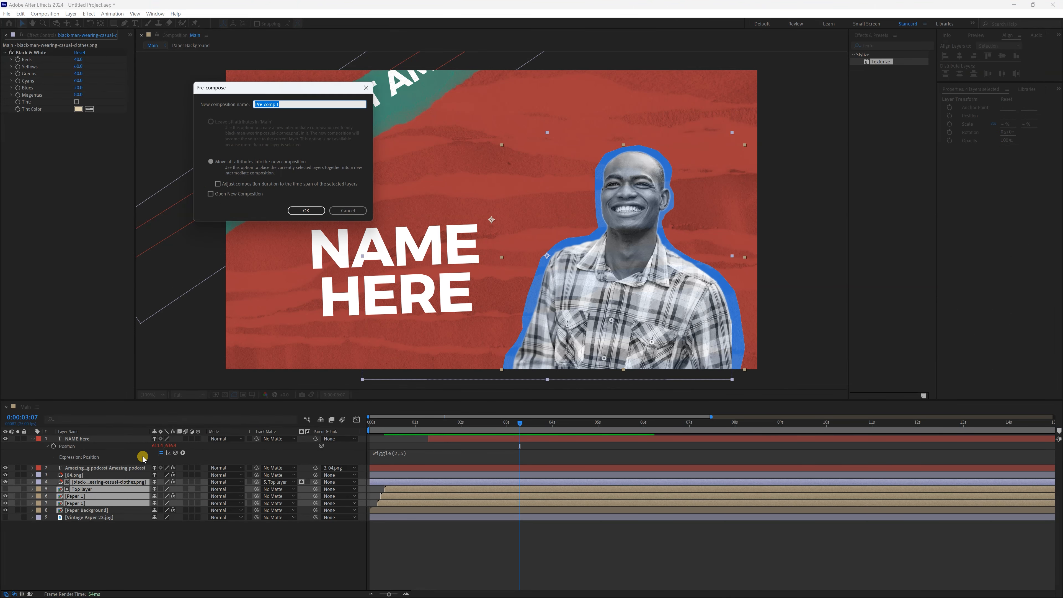
text(Person 1)
key(Return)
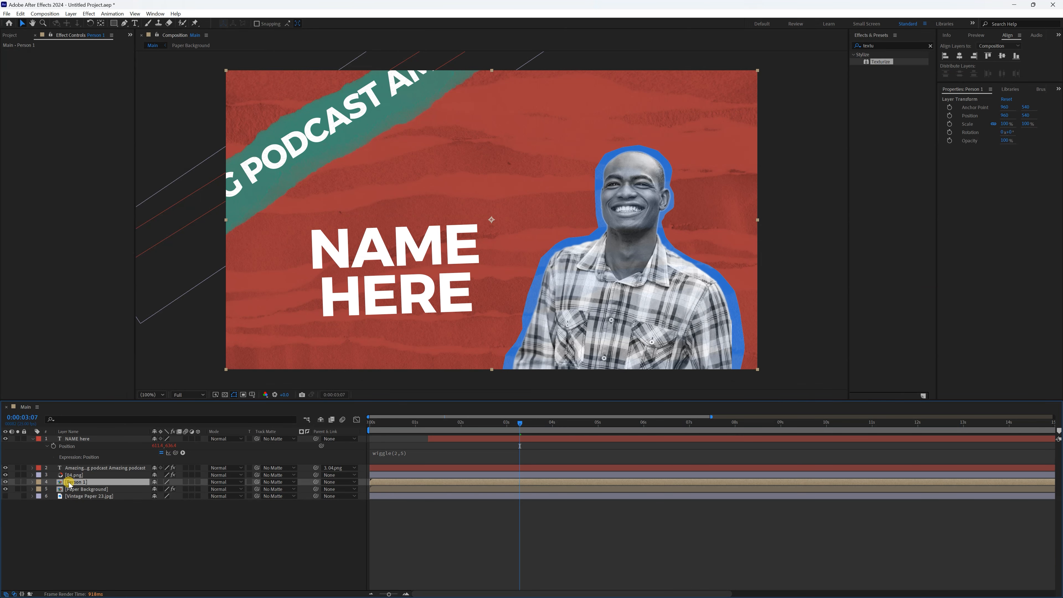
Paste the copied wiggle expression onto the Person 1 layer's Position and preview the motion
key(p)
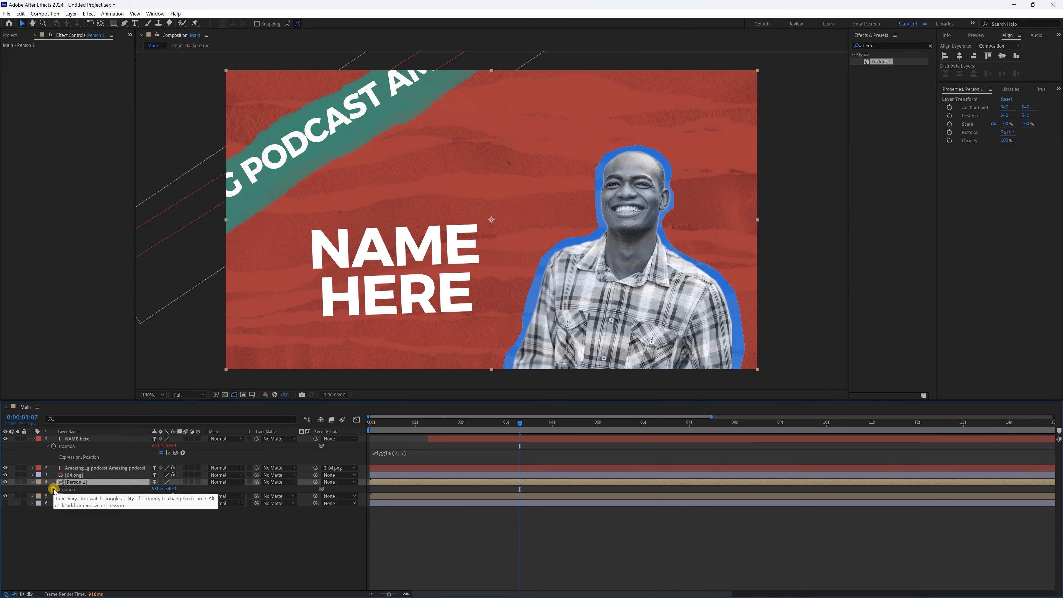
alt+click(54, 489)
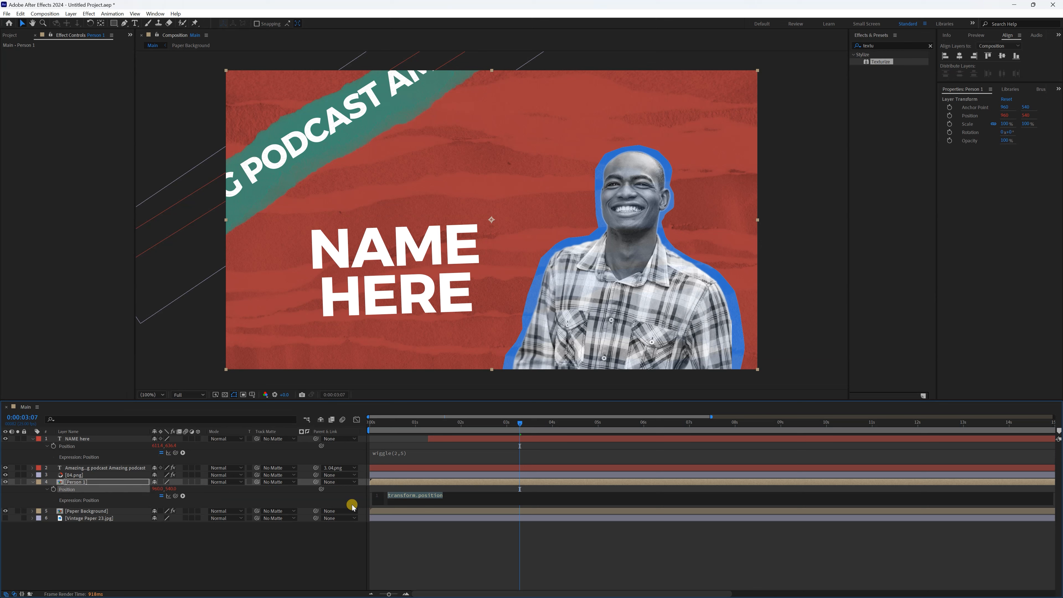
key(ctrl+v)
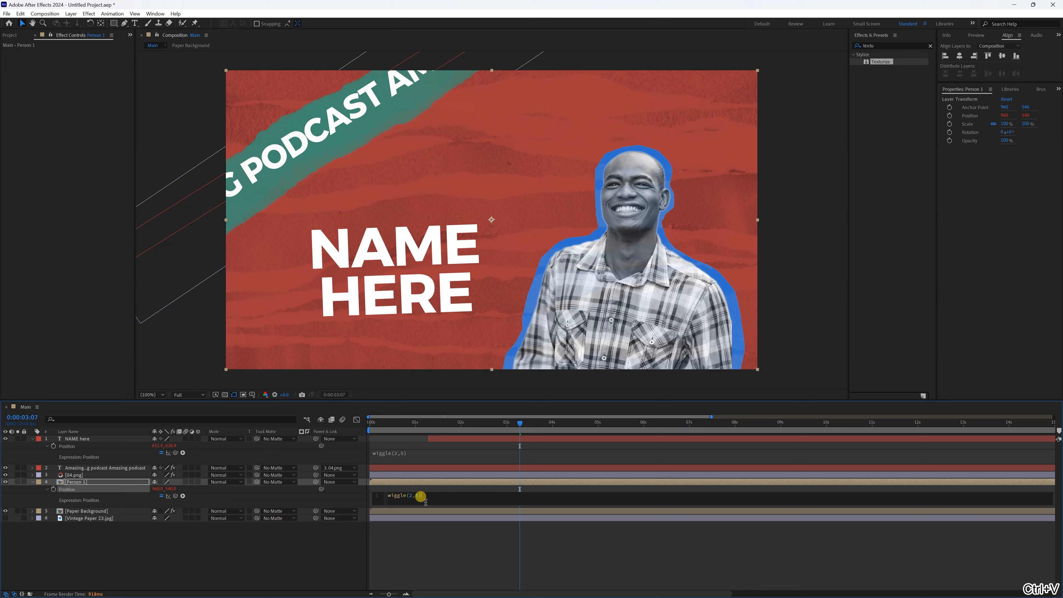
key(KP_Enter)
key(space)
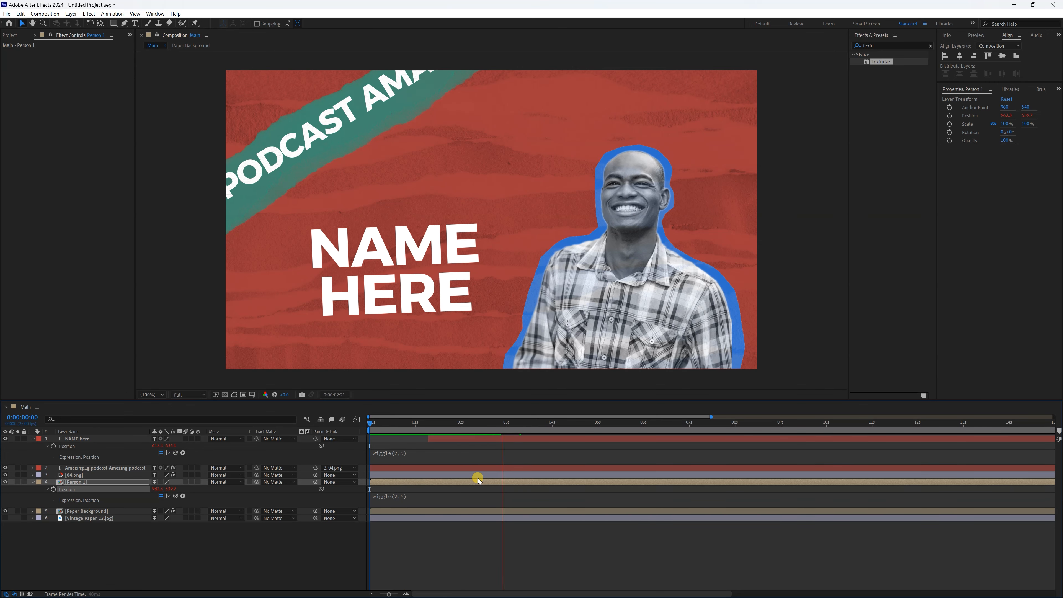
key(space)
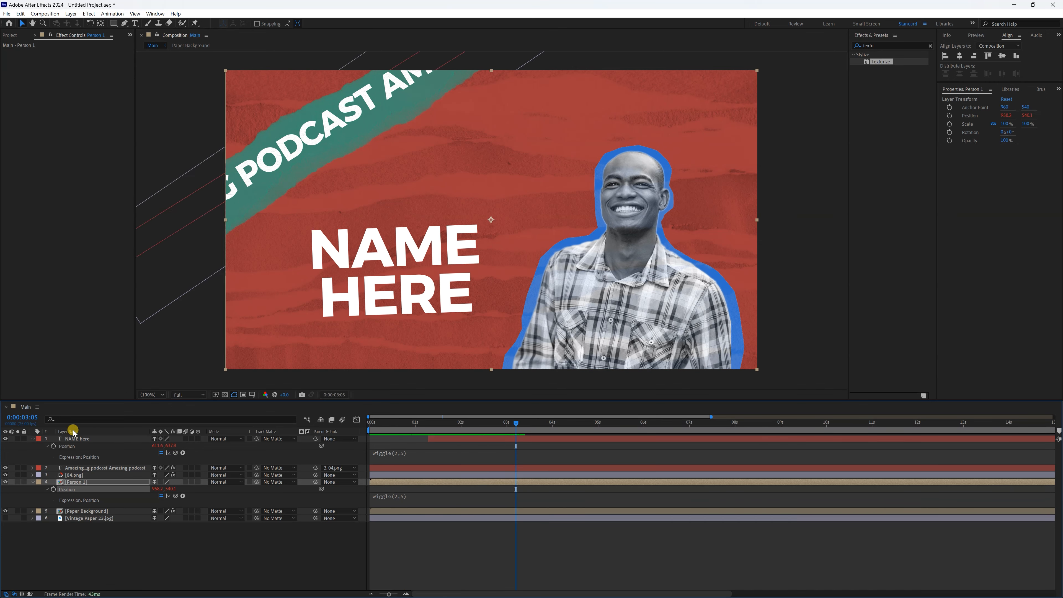
Apply the Texturize effect to the NAME here layer with Vintage Paper 23.jpg as its texture layer
click(73, 438)
click(470, 560)
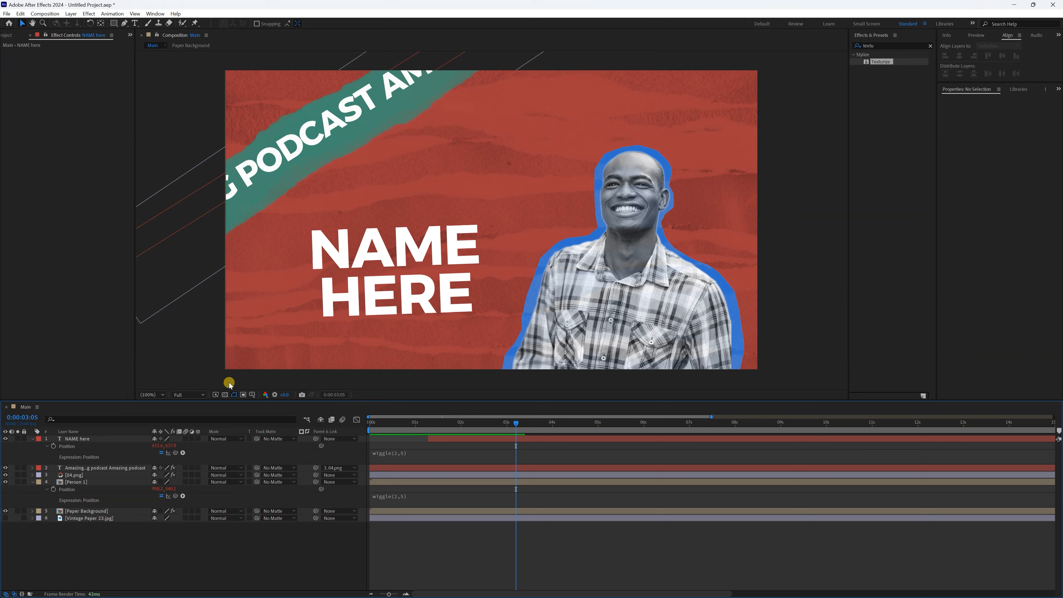
click(74, 439)
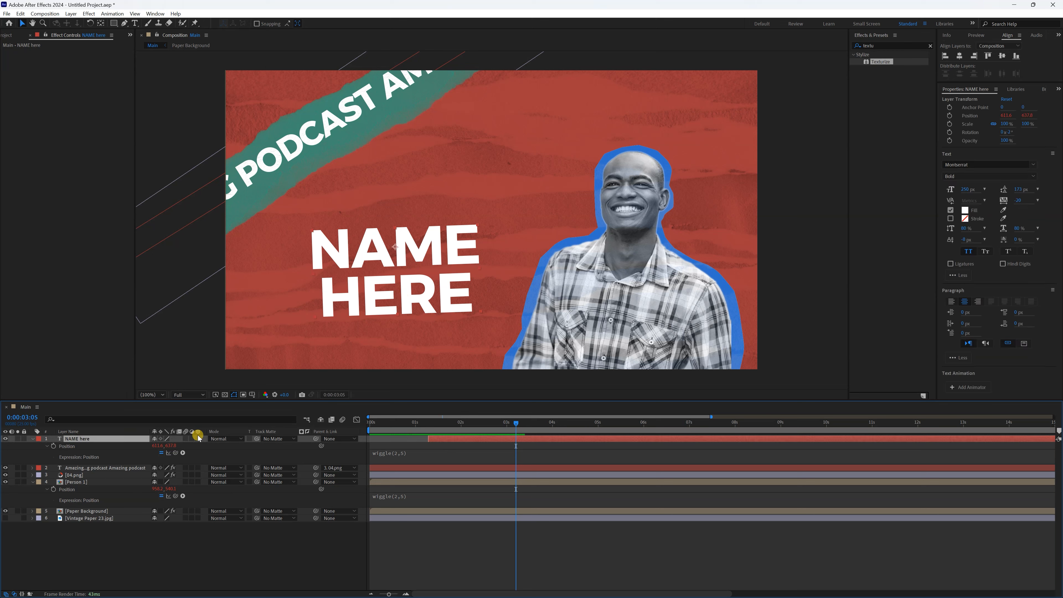
double_click(867, 63)
click(86, 59)
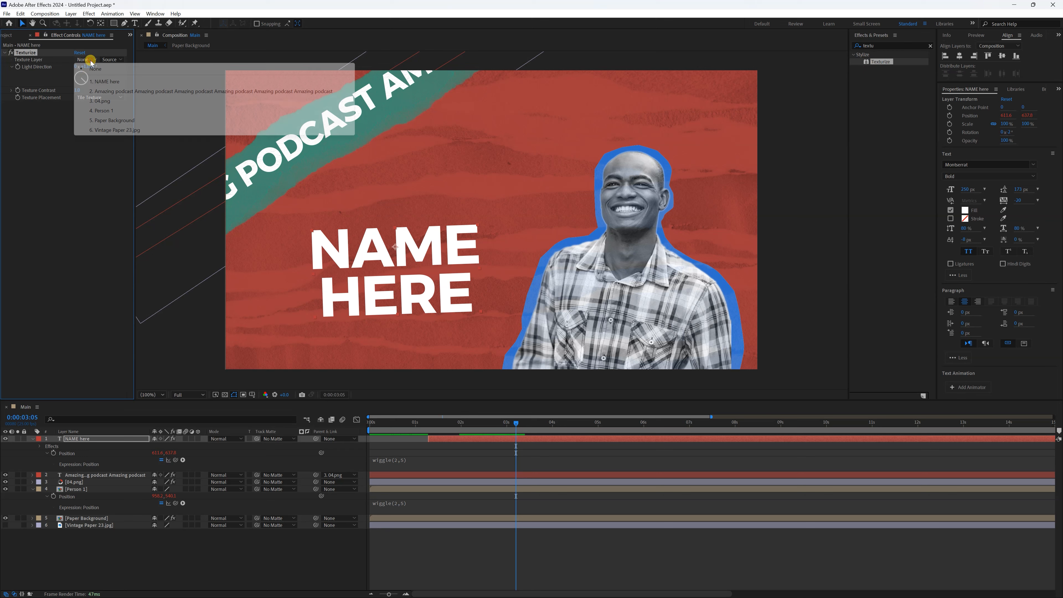
click(94, 130)
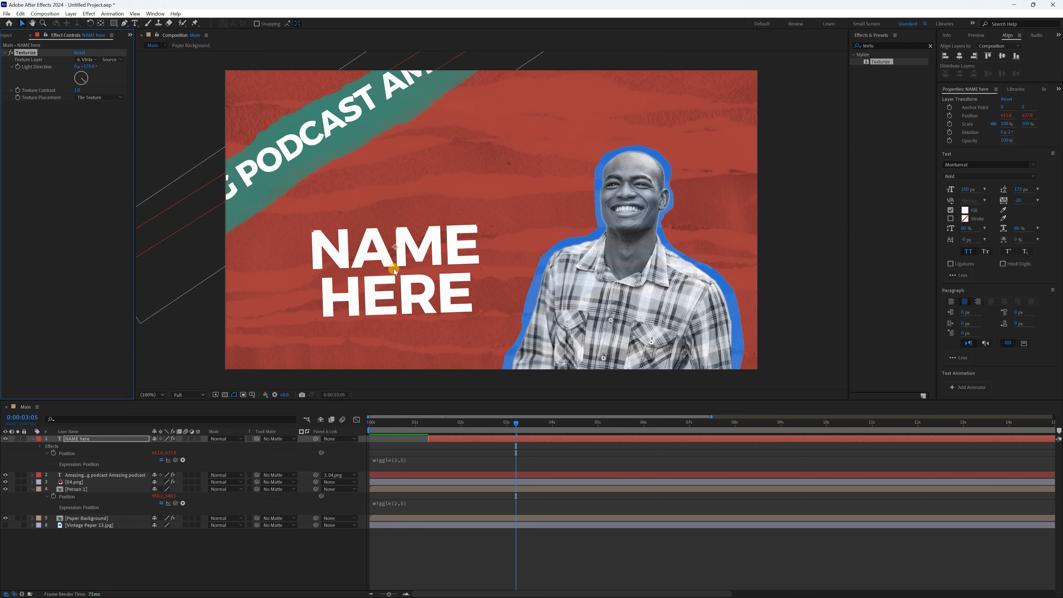
Add a Drop Shadow effect to the NAME here layer and set its shadow color to white
click(876, 45)
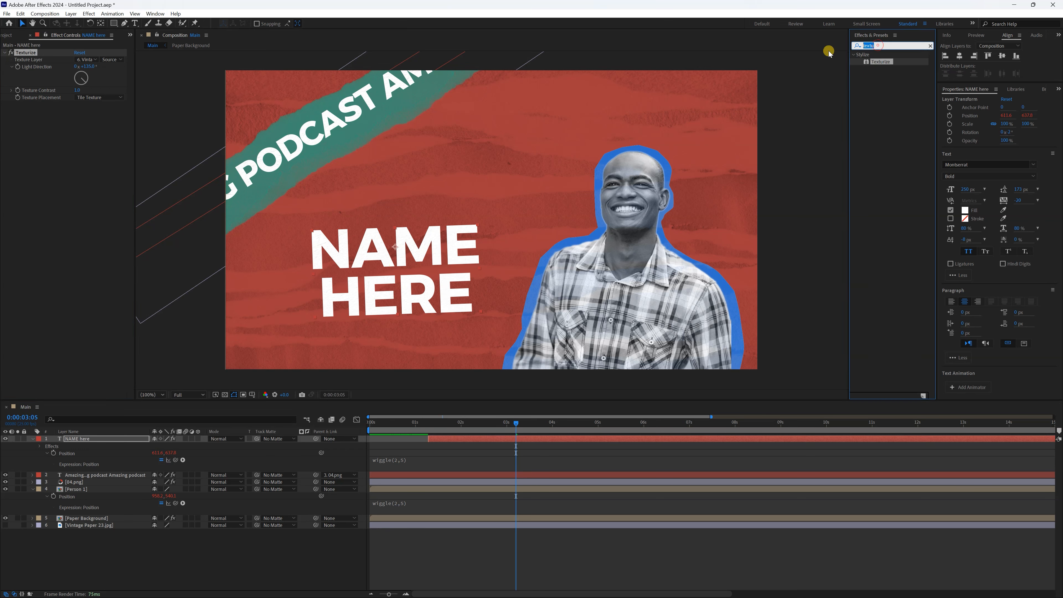
text(drop)
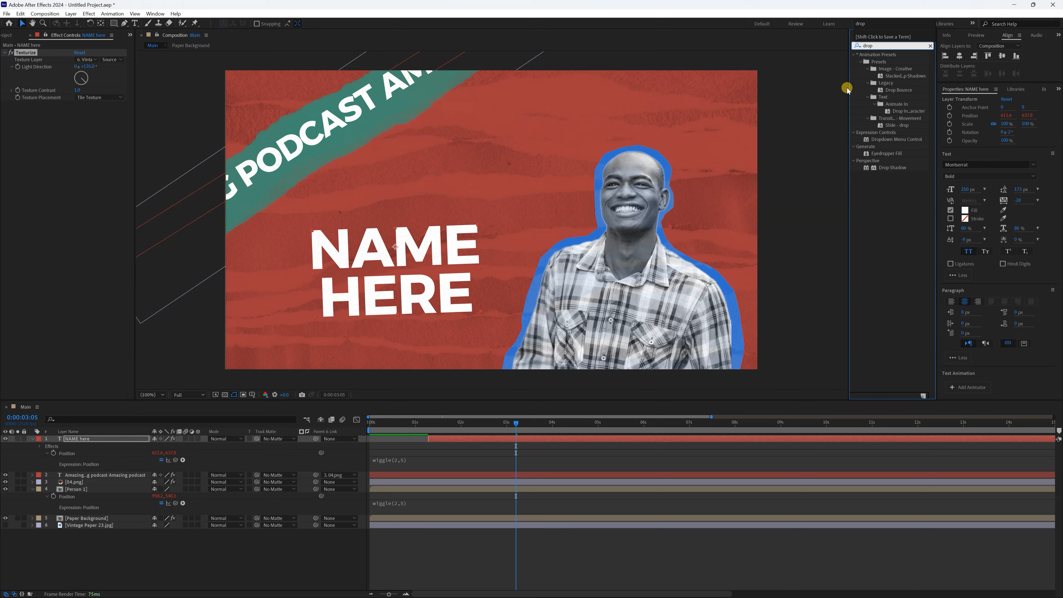
double_click(892, 167)
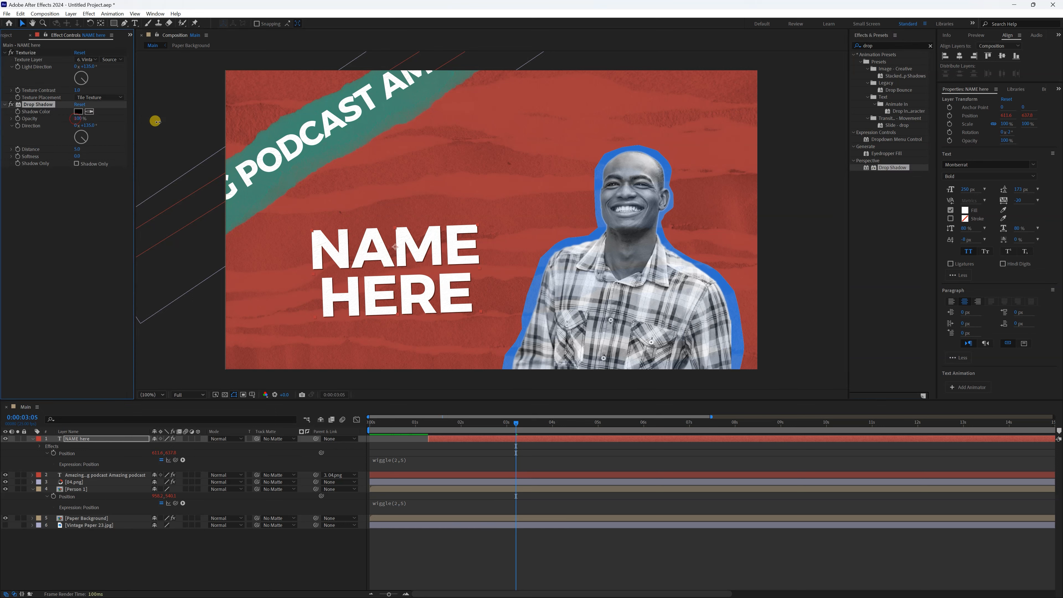
click(79, 111)
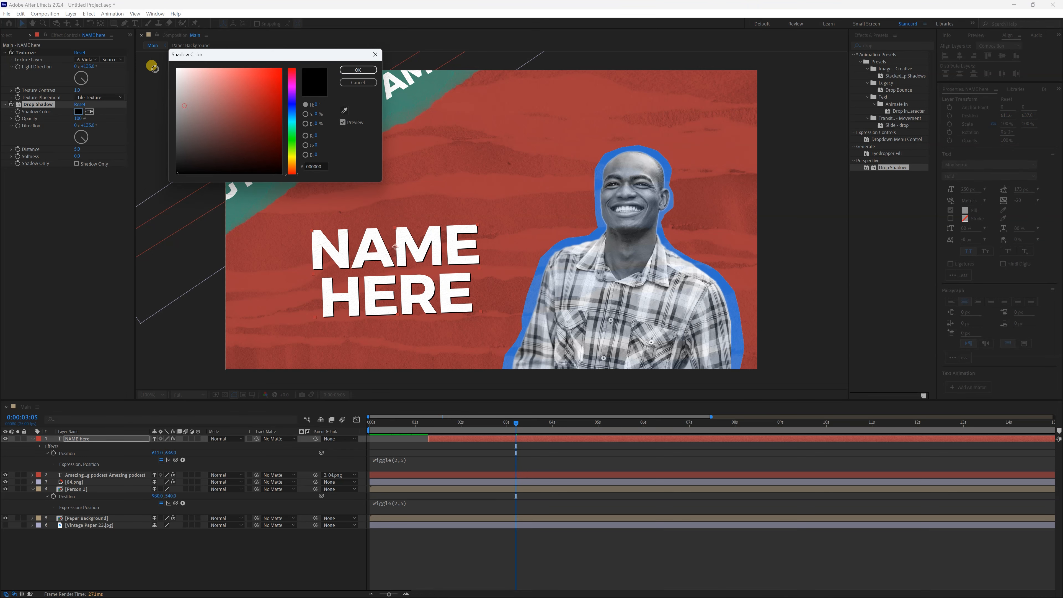
click(176, 69)
click(350, 71)
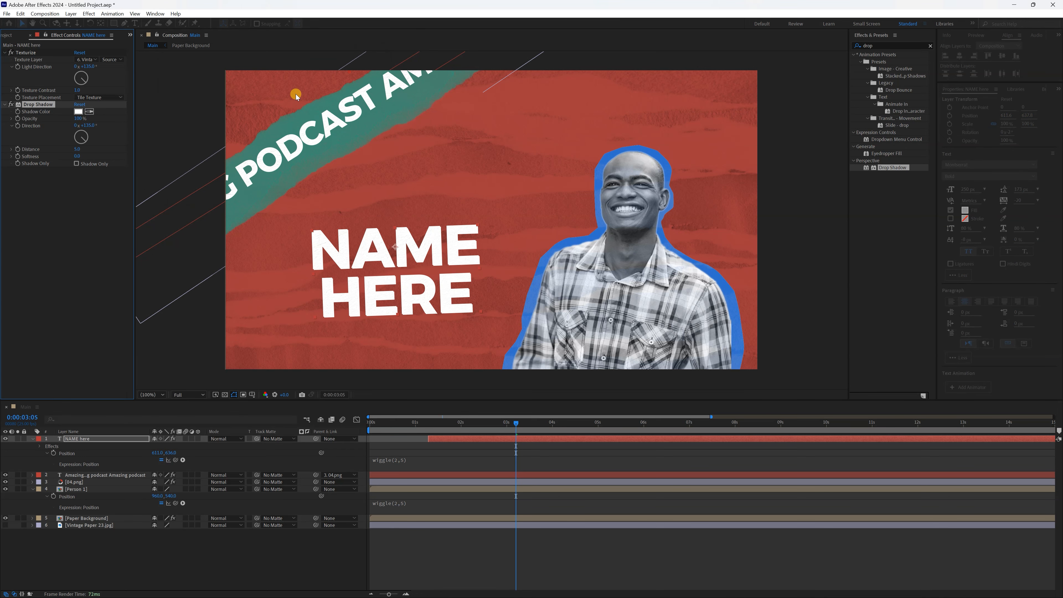
Set the title's drop shadow Distance to 15
click(77, 149)
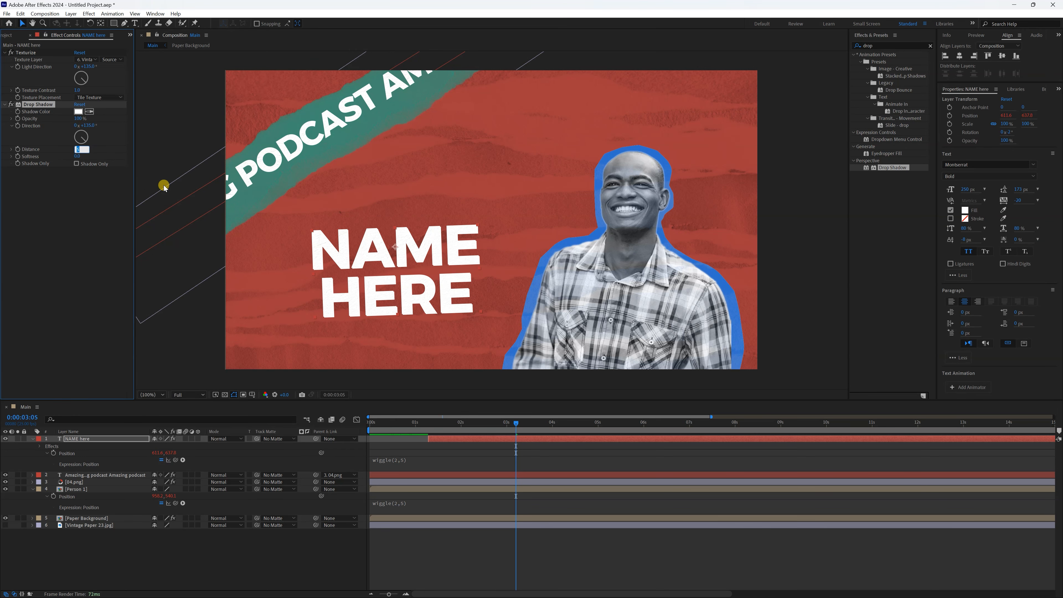
click(162, 186)
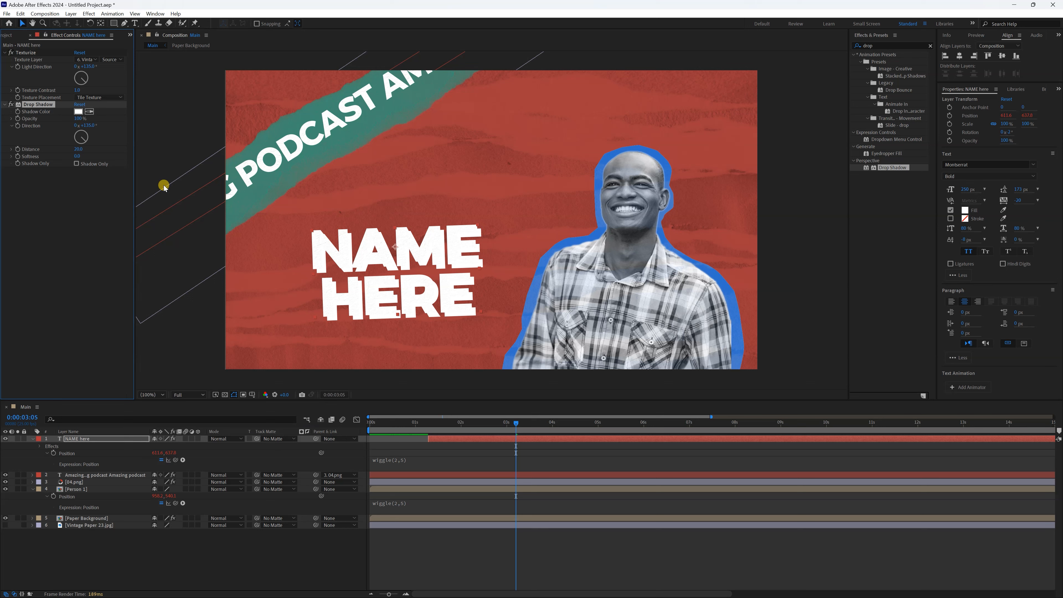
click(77, 149)
click(76, 383)
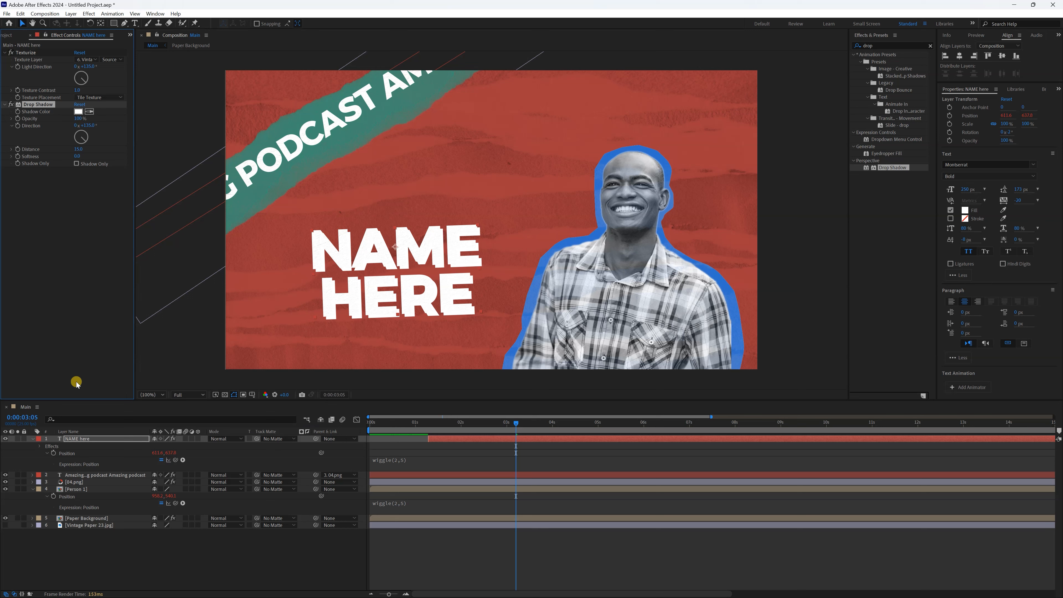
Recolor the title's fill with the teal sampled from the podcast strip, and preview the animation from the start
click(77, 439)
click(881, 46)
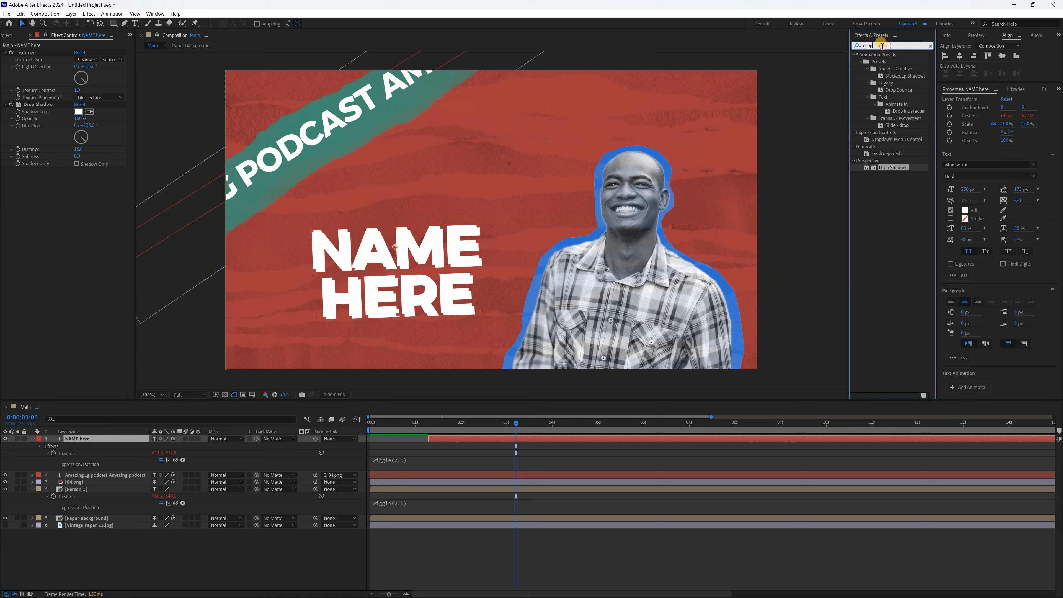
click(1003, 210)
click(395, 106)
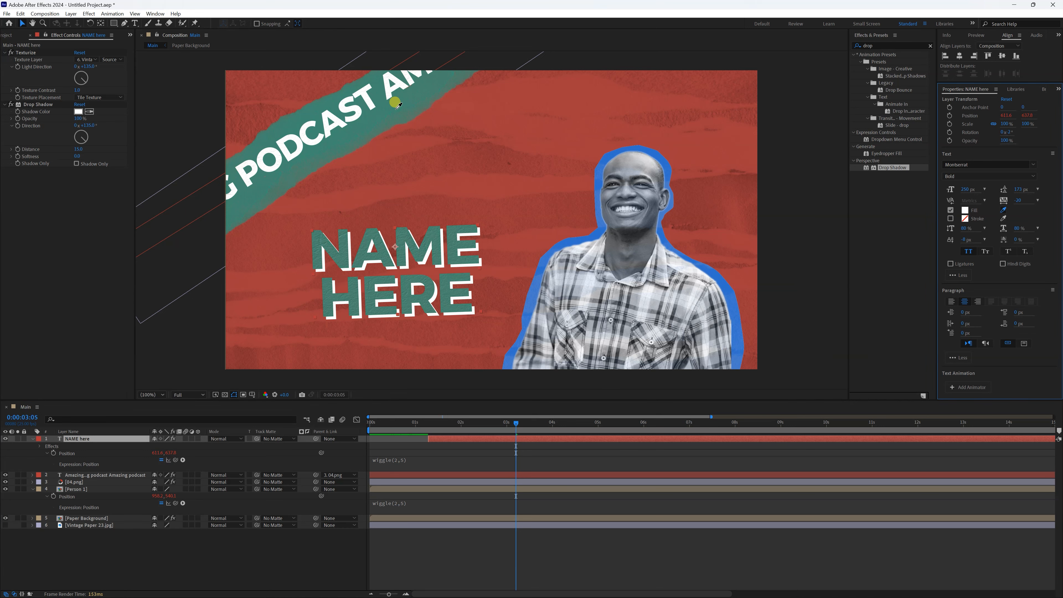
click(518, 434)
drag(517, 424, 368, 435)
key(space)
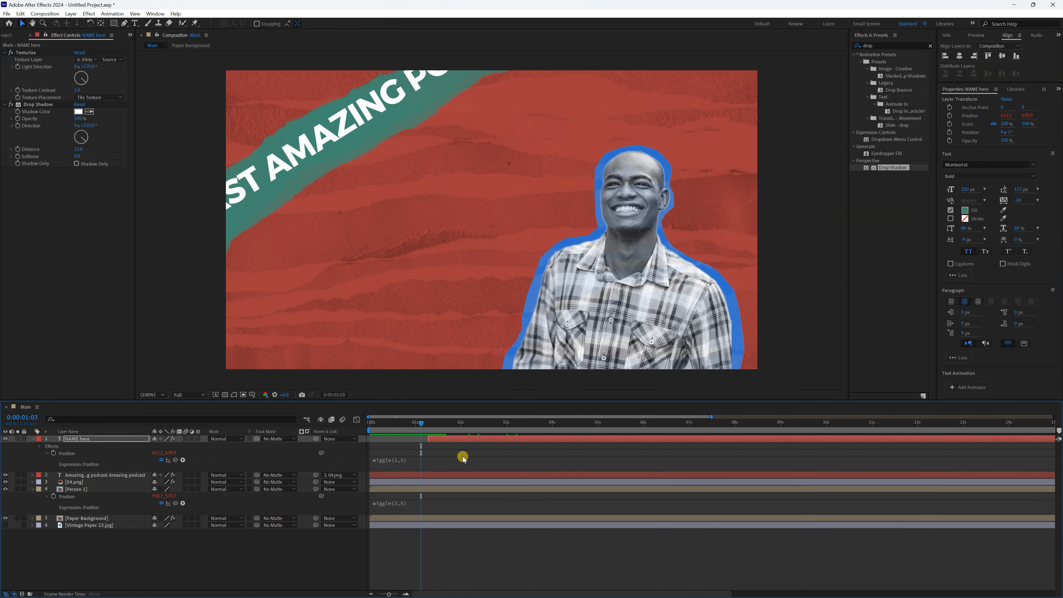